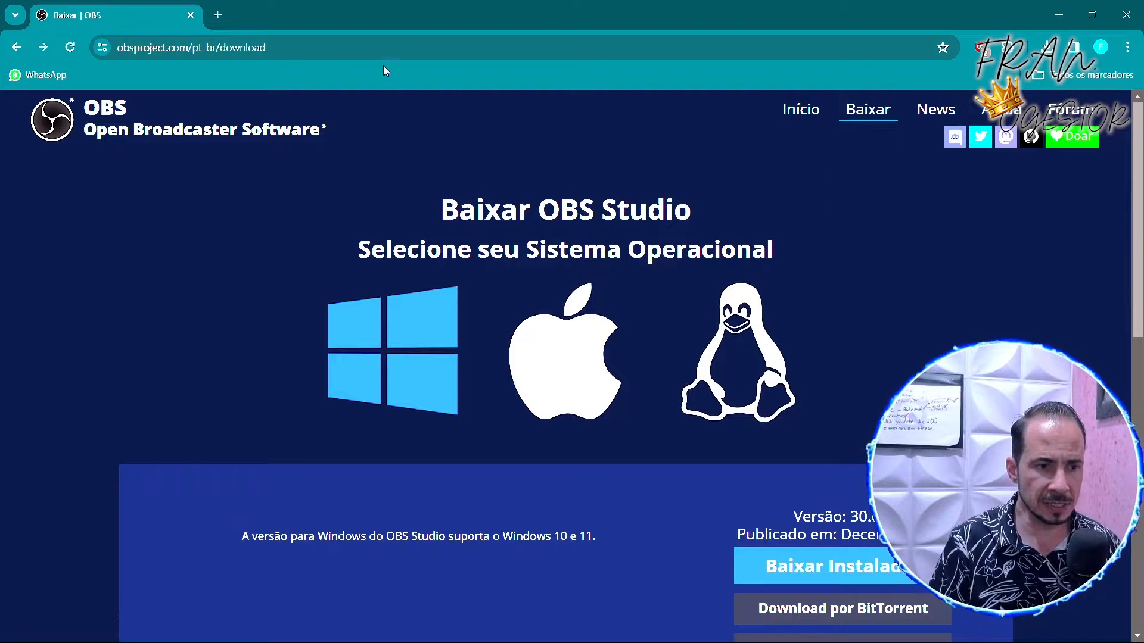
# - Search the web for "obs studio" and open the Baixar OBS Studio result on obsproject.com
pyautogui.click(344, 52)
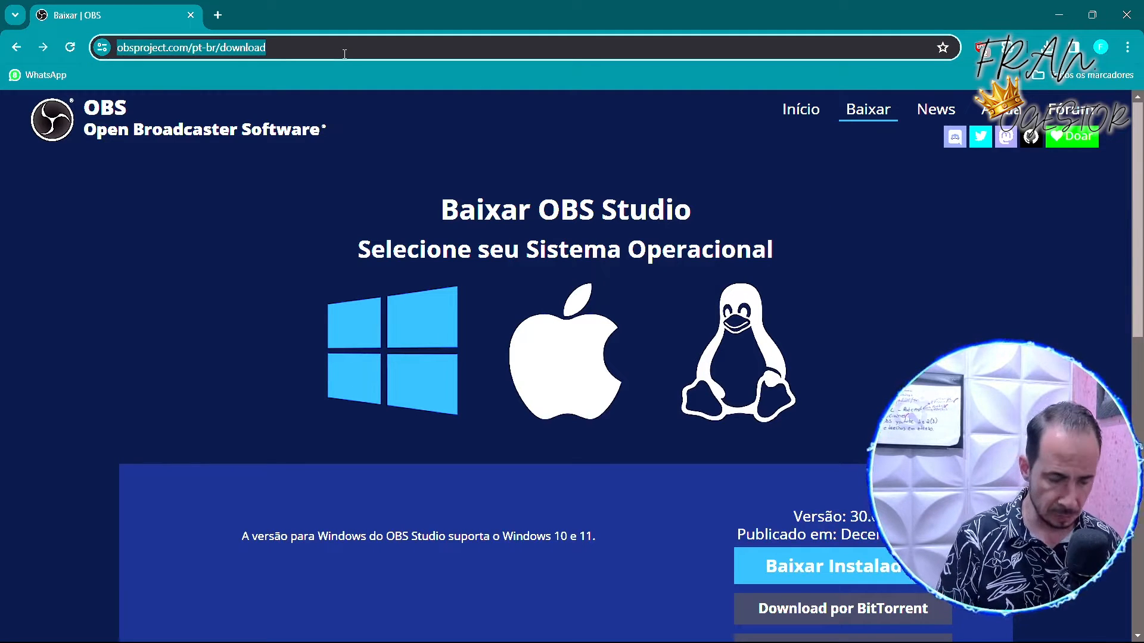
pyautogui.write('obs')
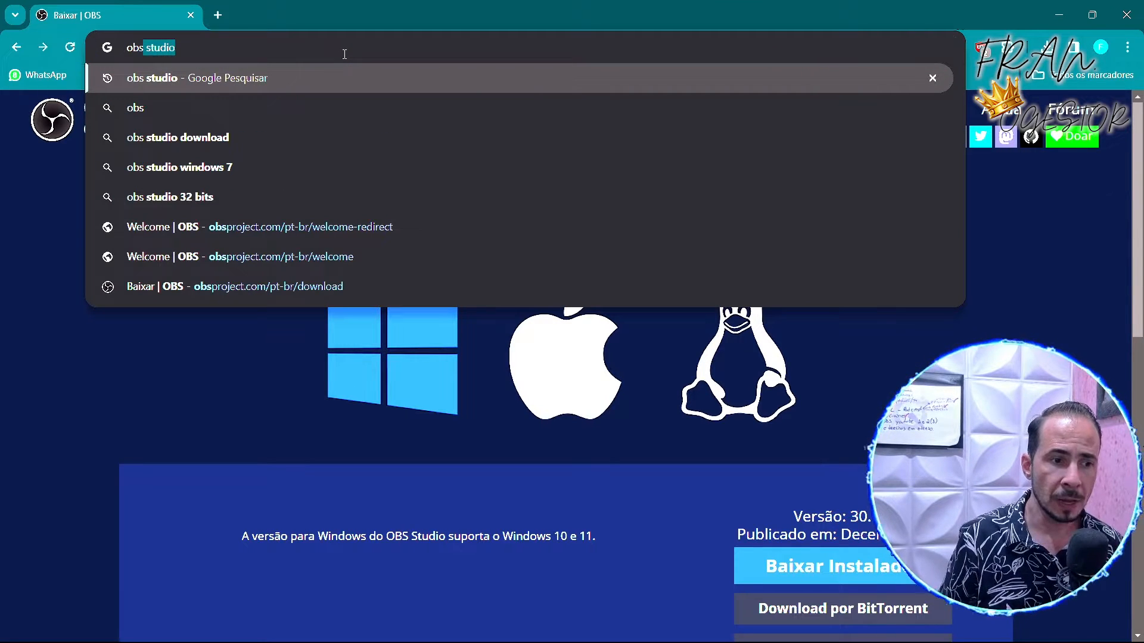
pyautogui.press('Return')
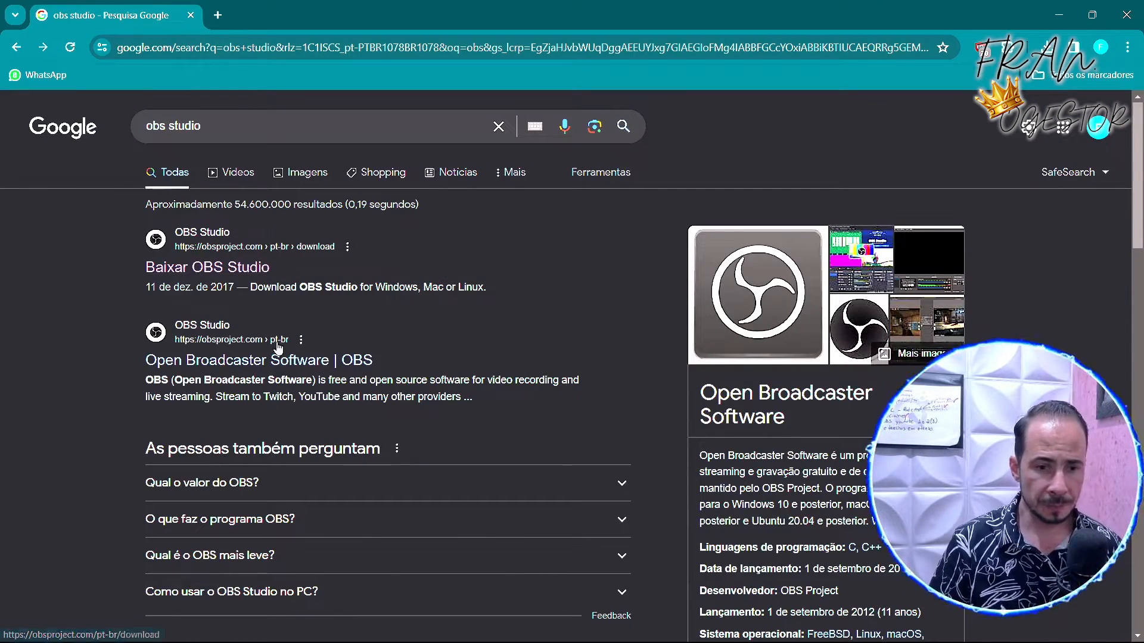
pyautogui.click(206, 269)
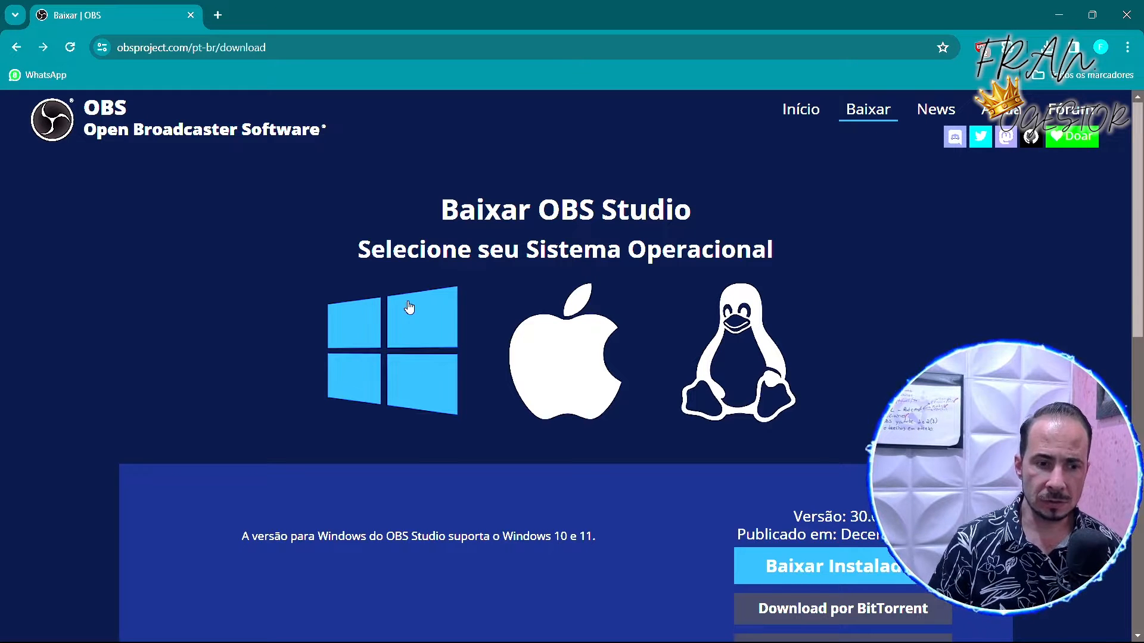
# - Download the Windows installer of OBS Studio 30.0.2 from the download page
pyautogui.scroll(-1, 390, 312)
pyautogui.scroll(-1, 389, 312)
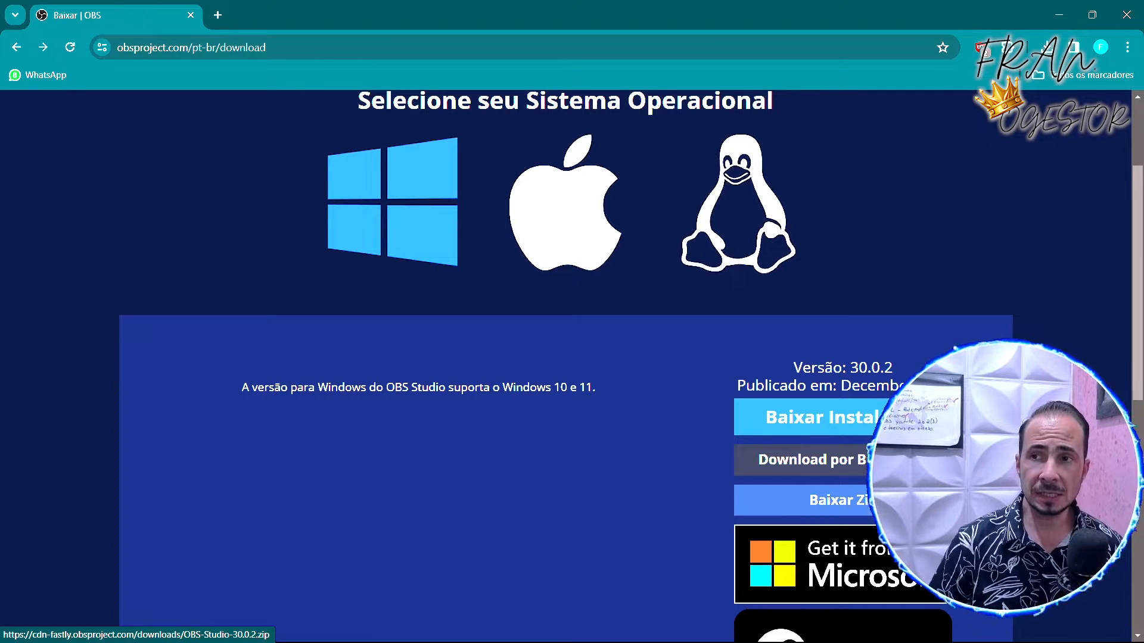
pyautogui.scroll(2, 566, 357)
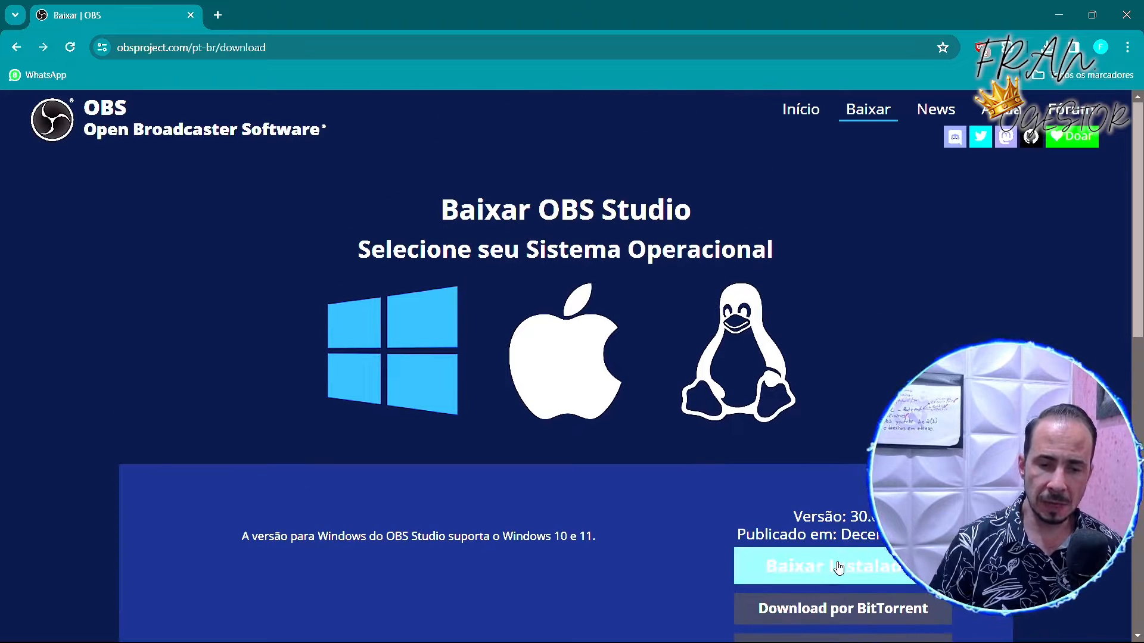
pyautogui.click(930, 566)
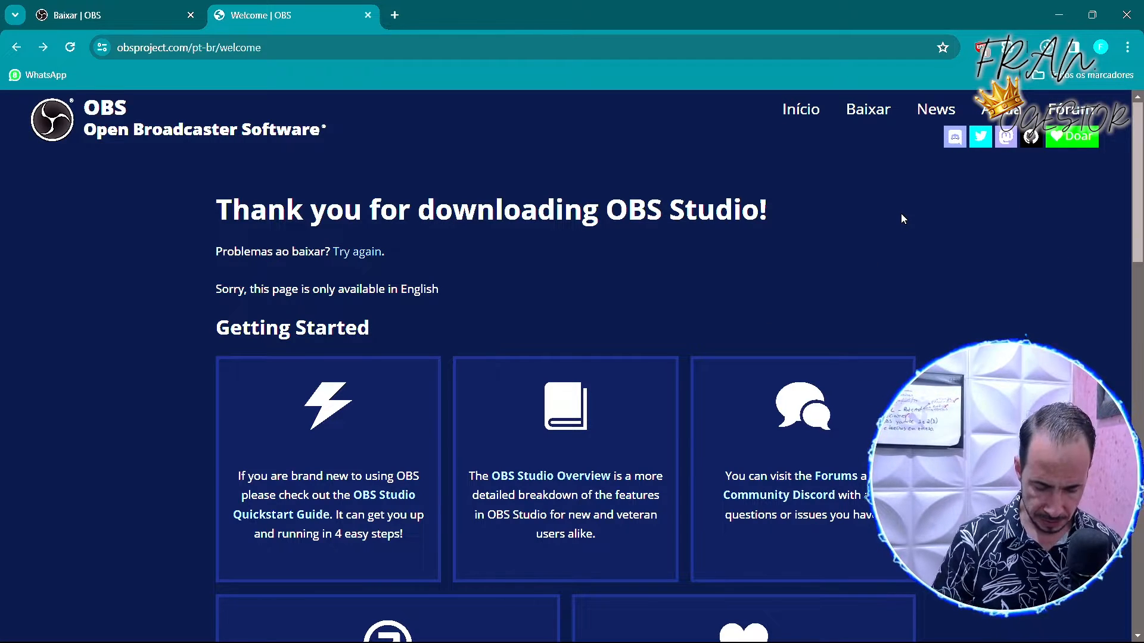
# - Open the downloaded OBS Studio 30.0.2 installer from the browser's download list and cancel its setup
pyautogui.hotkey('ctrl', 'j')
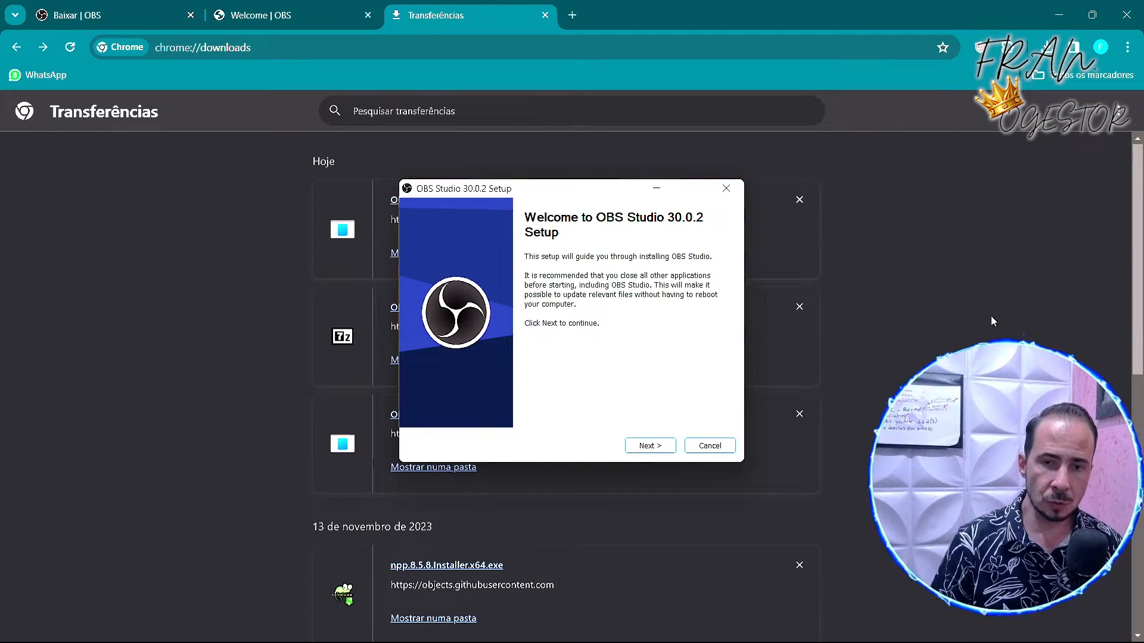
pyautogui.hotkey('alt', 'Tab')
pyautogui.moveTo(532, 48); pyautogui.dragTo(466, 38)
pyautogui.hotkey('alt', 'Tab')
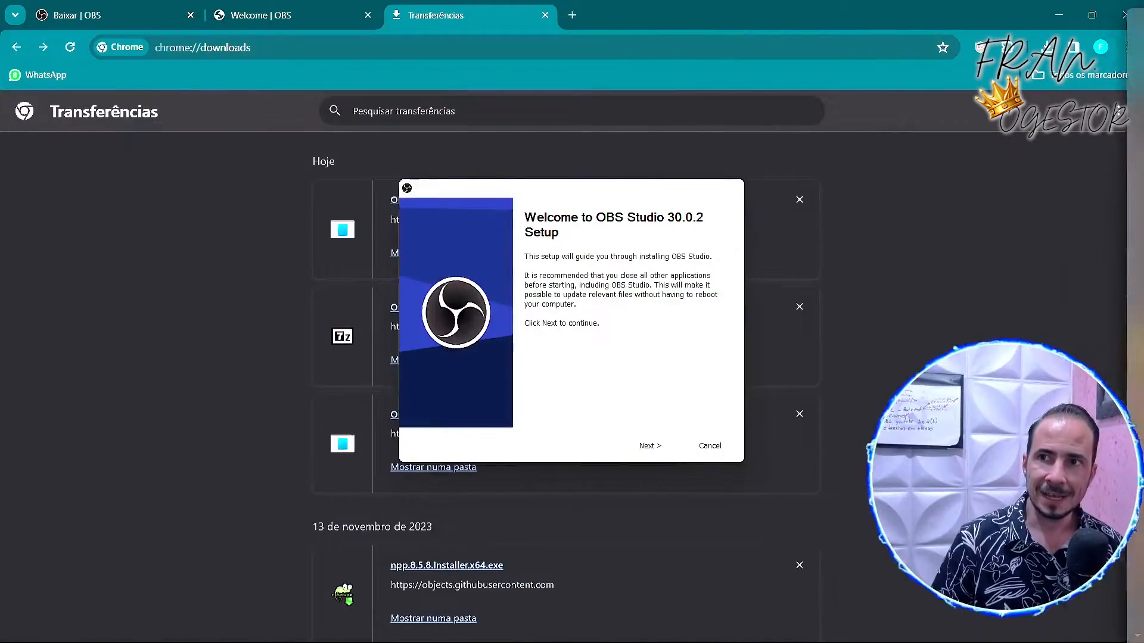
pyautogui.click(709, 446)
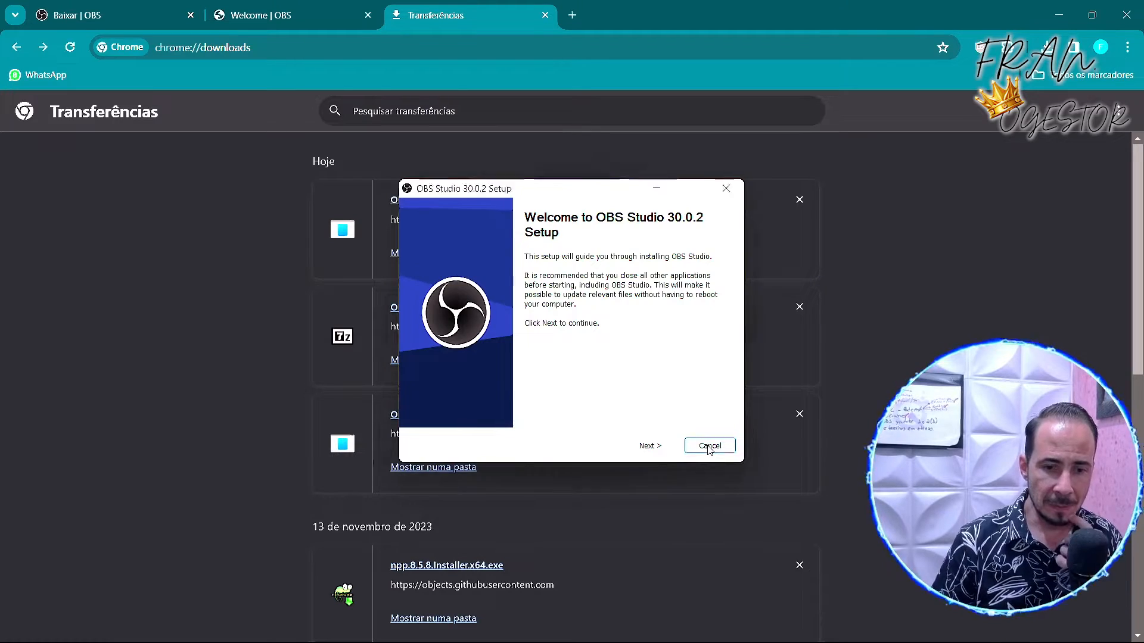
pyautogui.click(612, 389)
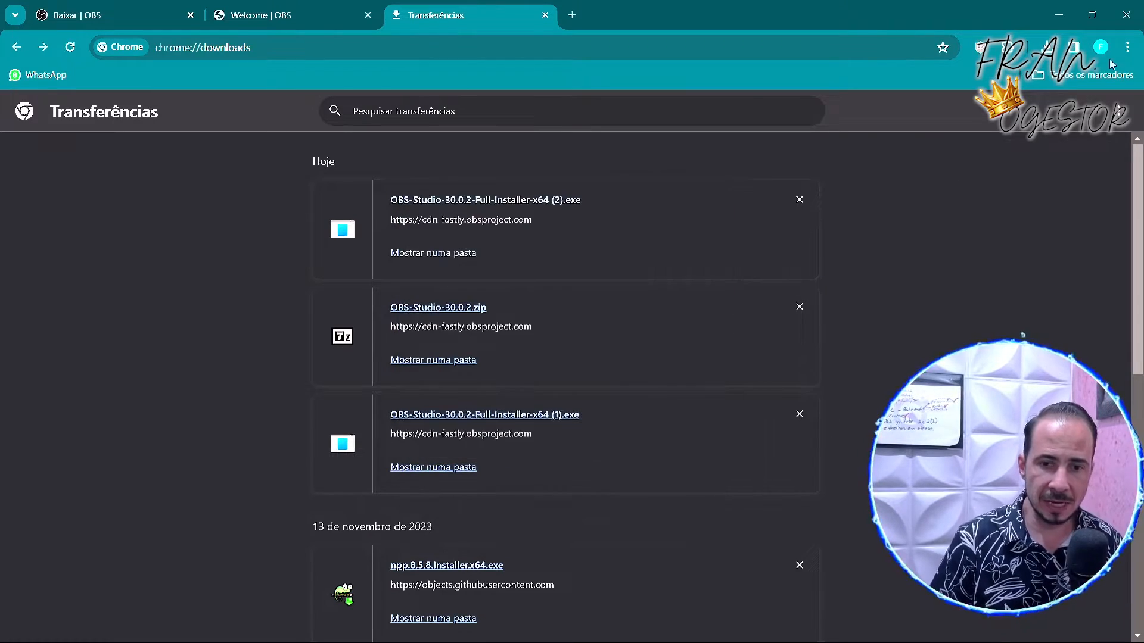
# - Minimize the browser, then switch to OBS 30.0.2 through its obs64 shortcut and maximize its window
pyautogui.click(1058, 20)
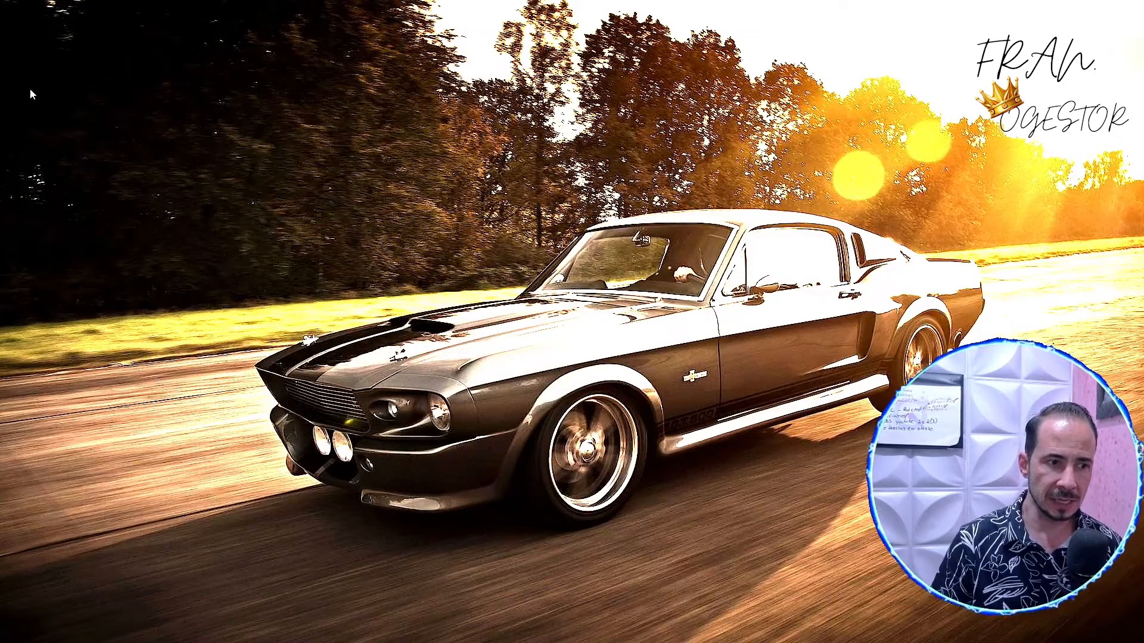
pyautogui.moveTo(798, 641)
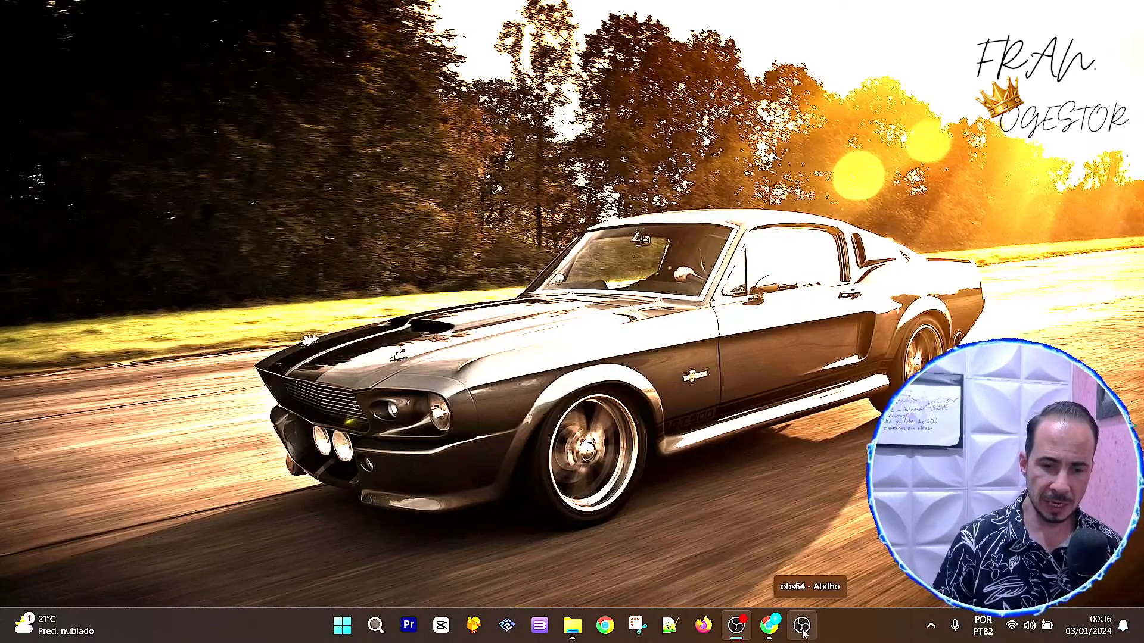
pyautogui.click(802, 630)
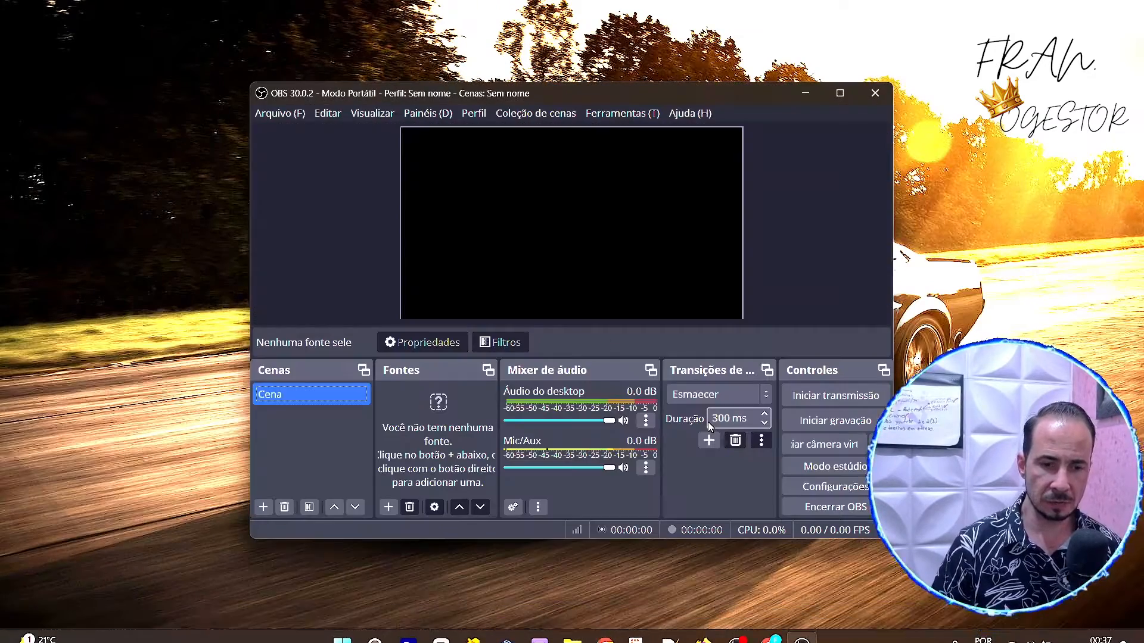
pyautogui.click(840, 94)
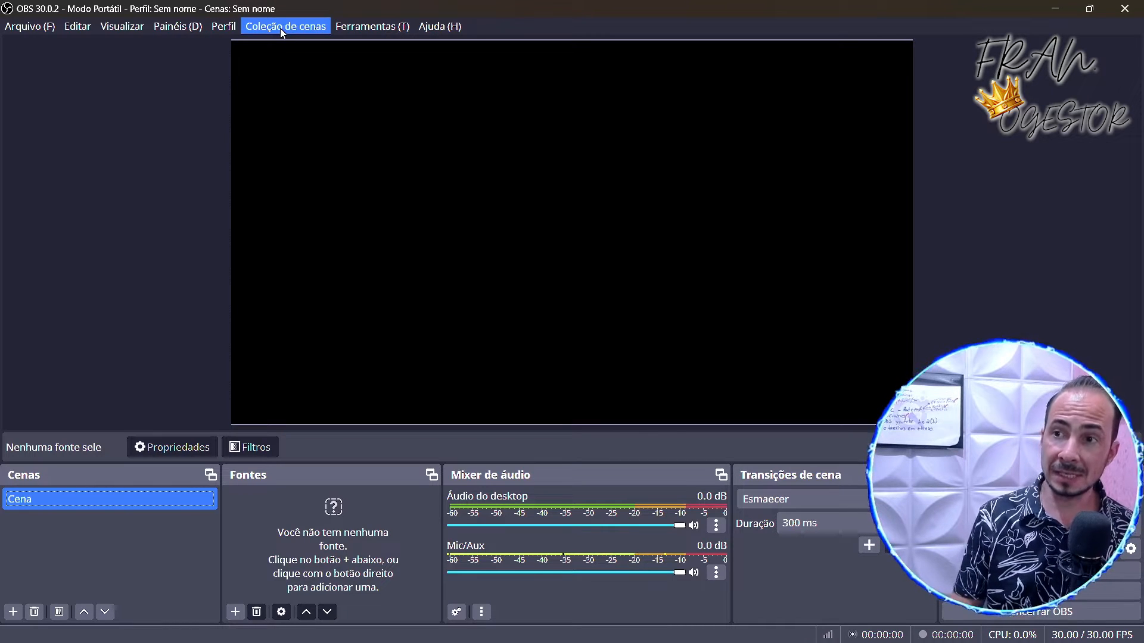
# - Examine the profile options and the general, streaming, output and audio settings, including the list of streaming services
pyautogui.click(232, 28)
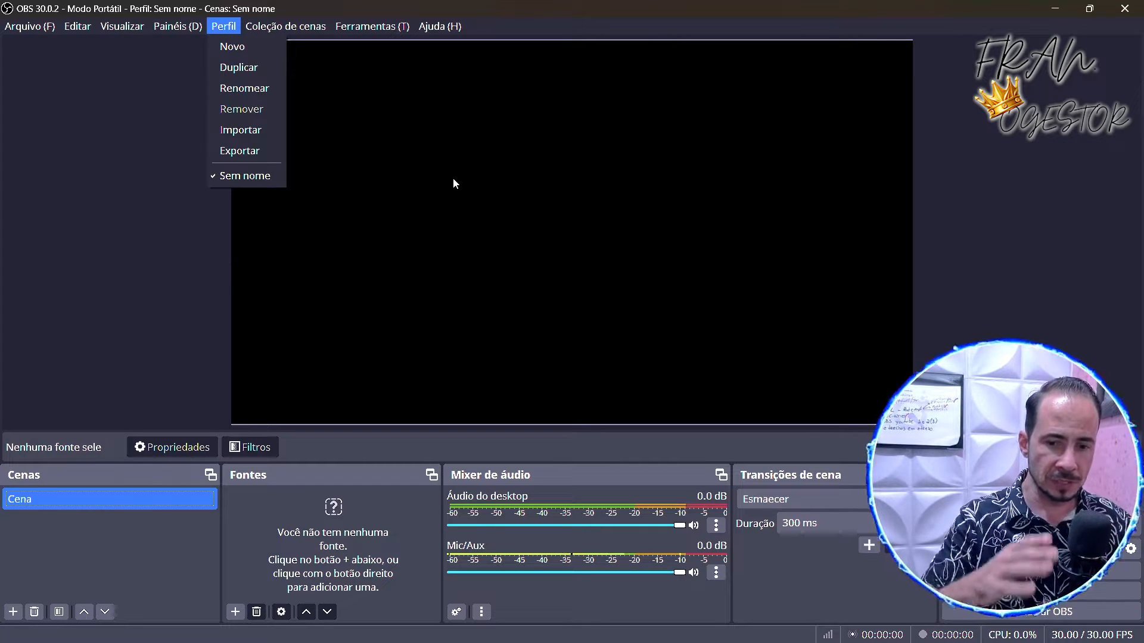
pyautogui.click(1070, 603)
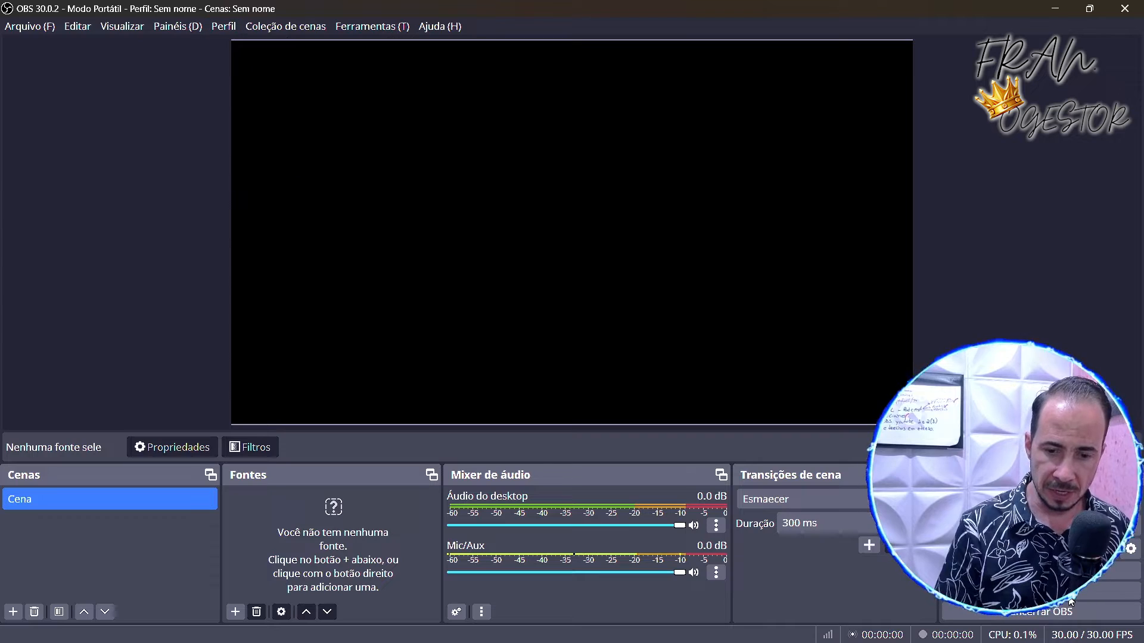
pyautogui.click(1060, 599)
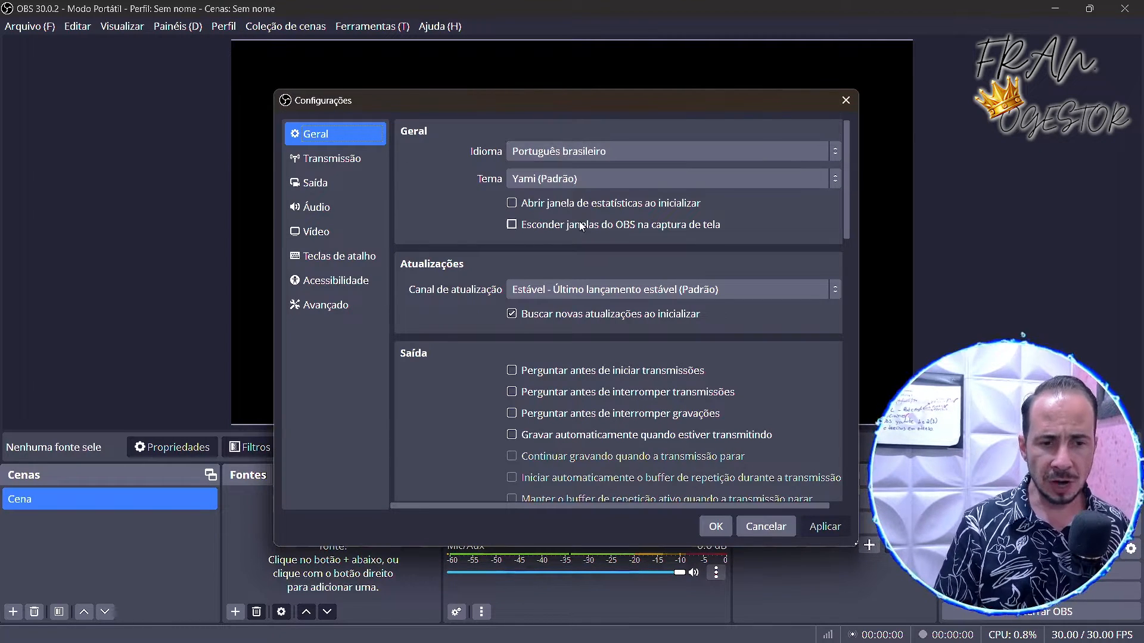
pyautogui.click(359, 160)
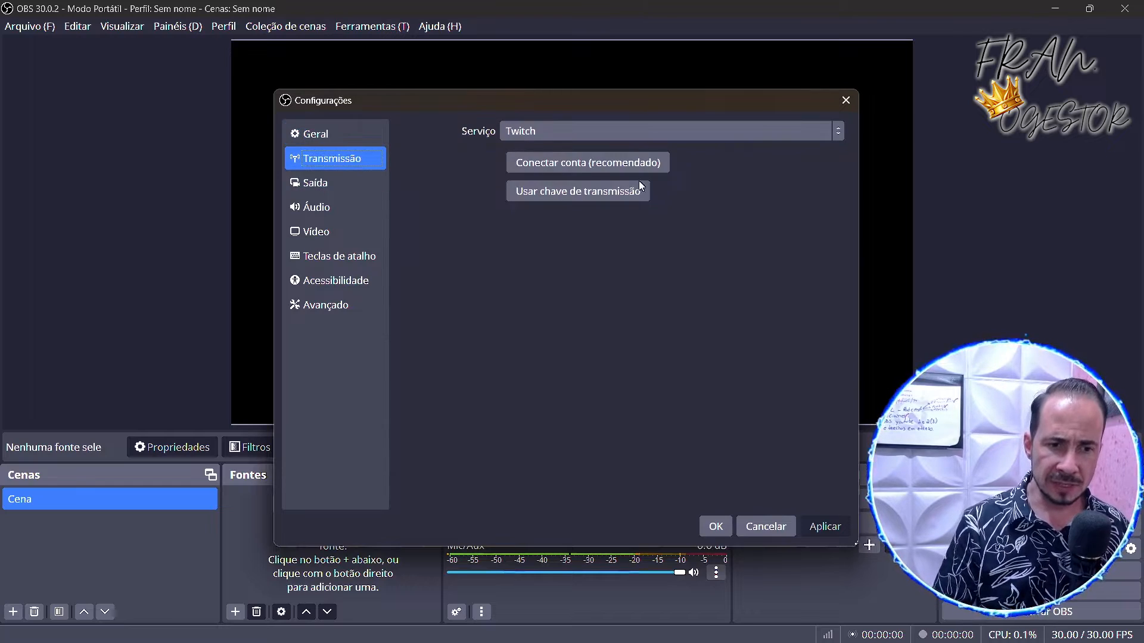
pyautogui.click(600, 126)
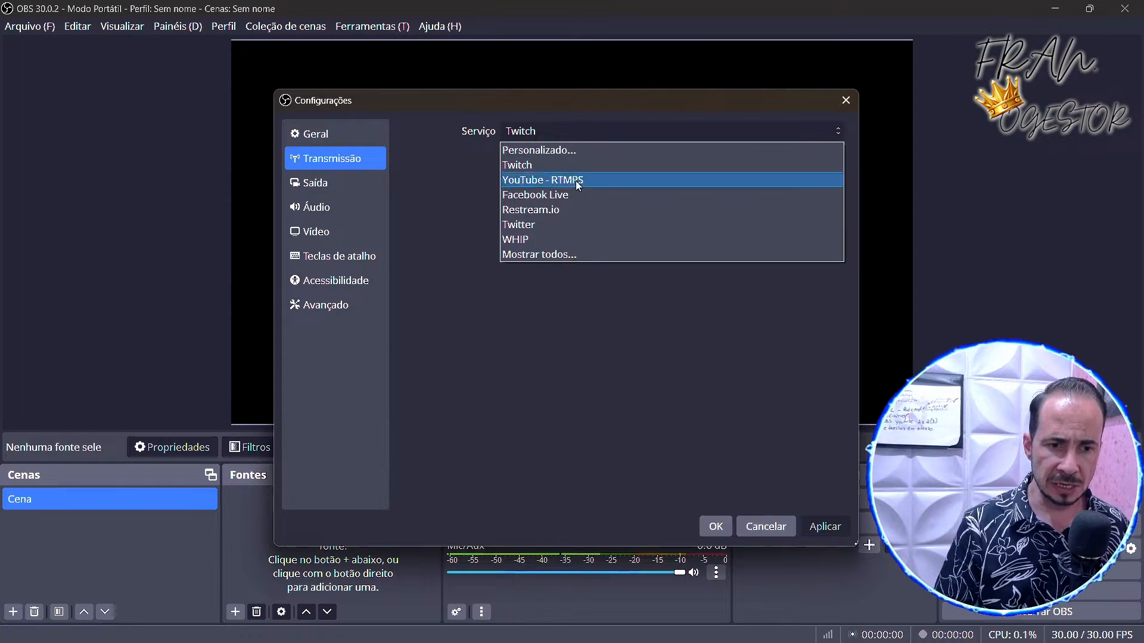
pyautogui.click(532, 289)
pyautogui.click(327, 189)
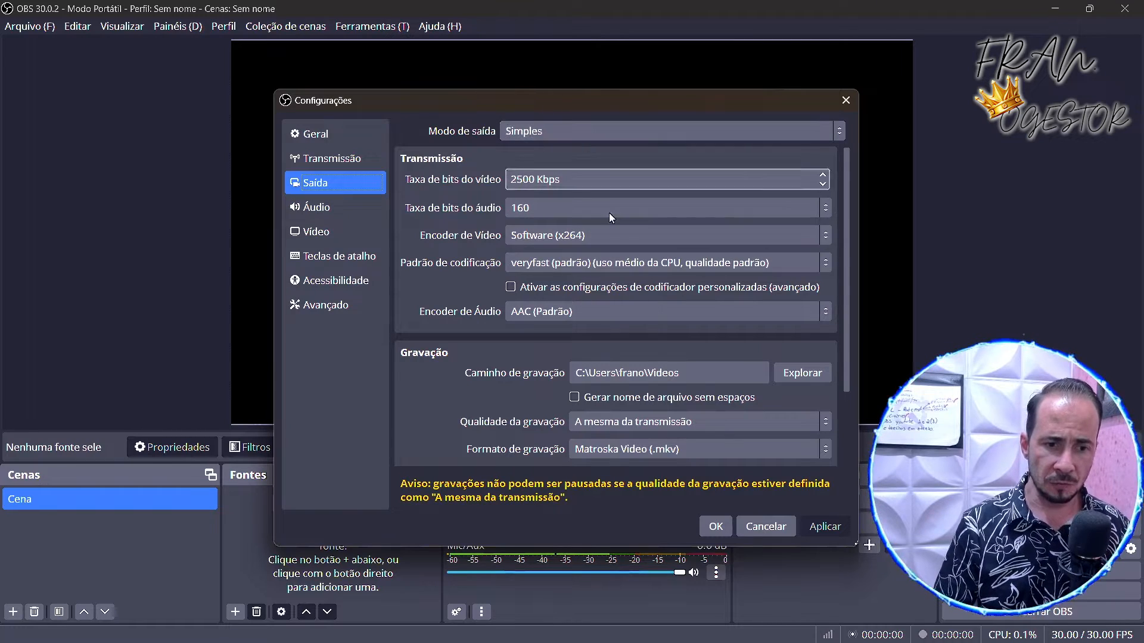
pyautogui.click(344, 209)
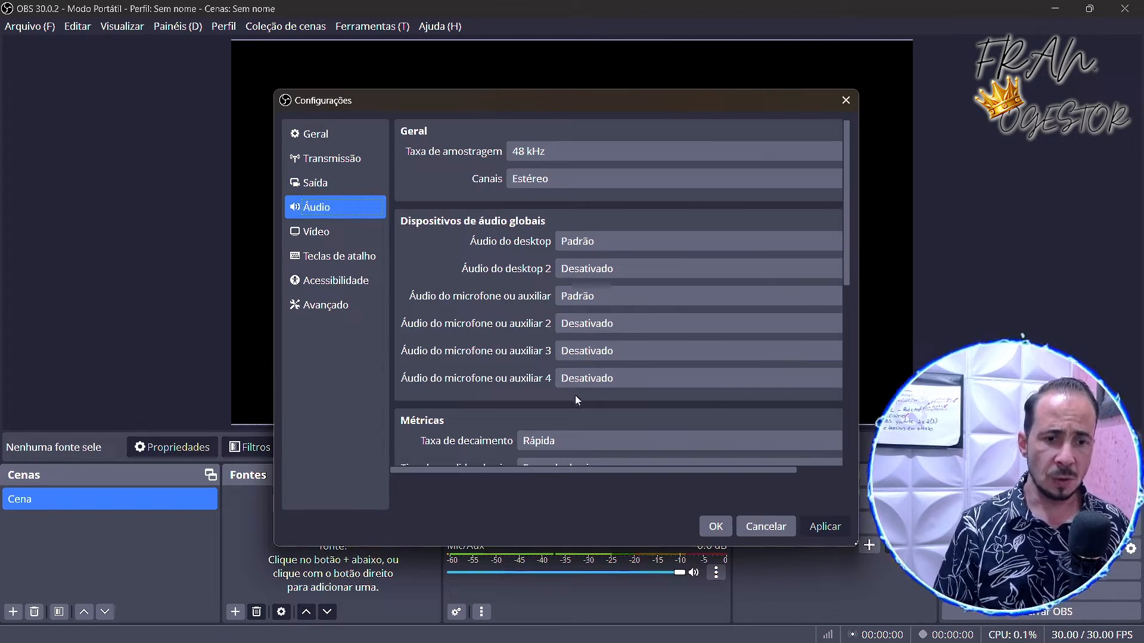
pyautogui.click(846, 101)
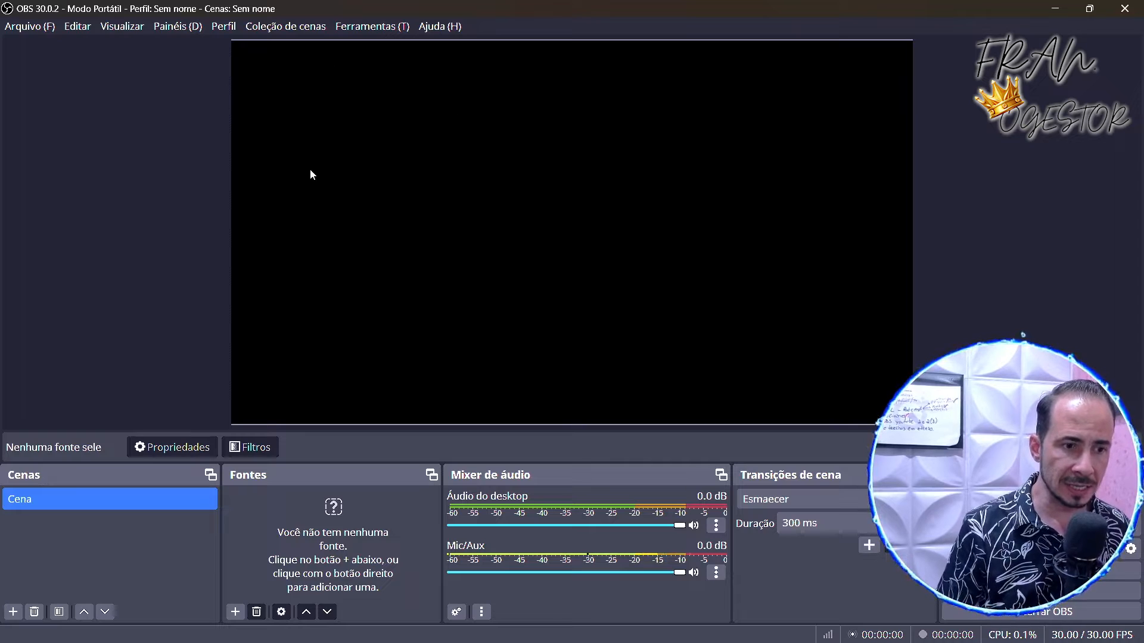
pyautogui.click(223, 26)
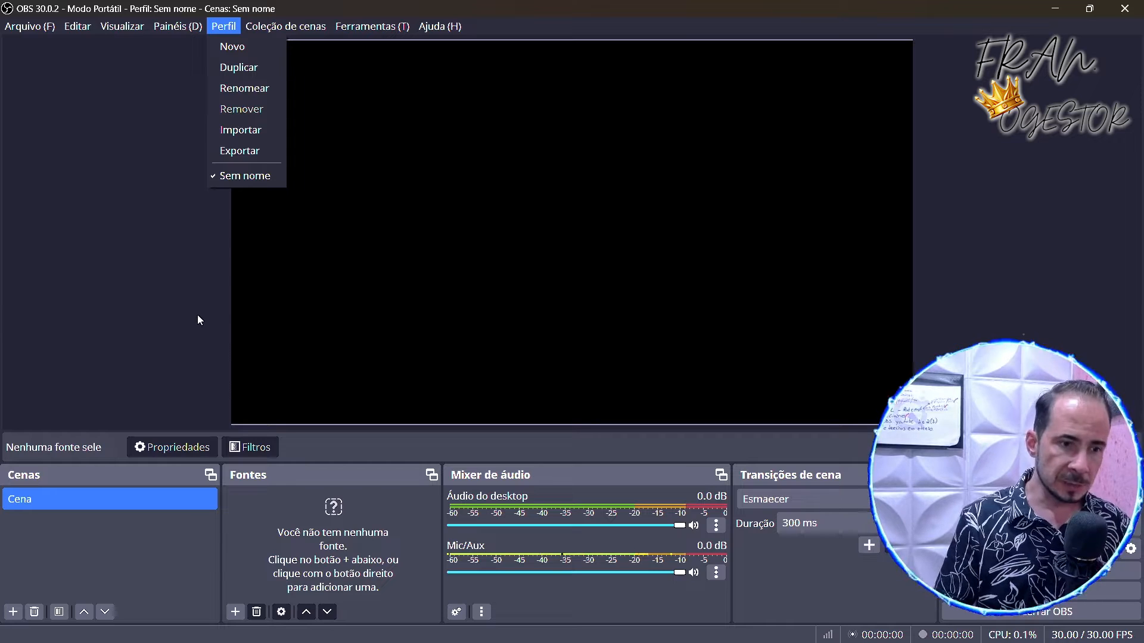
pyautogui.click(173, 266)
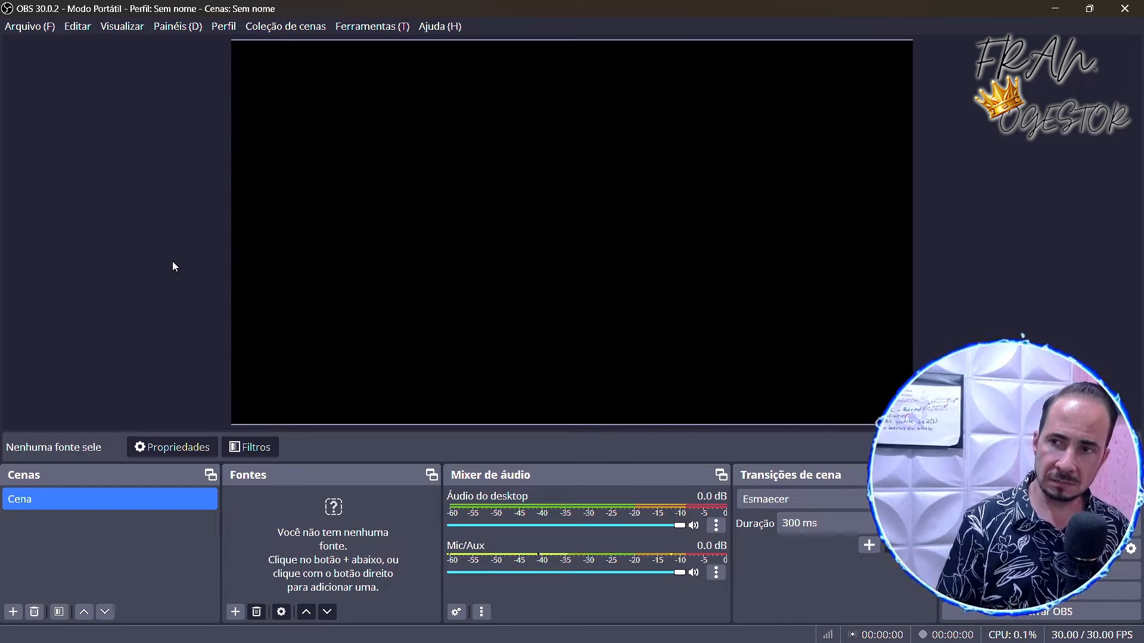
pyautogui.click(272, 32)
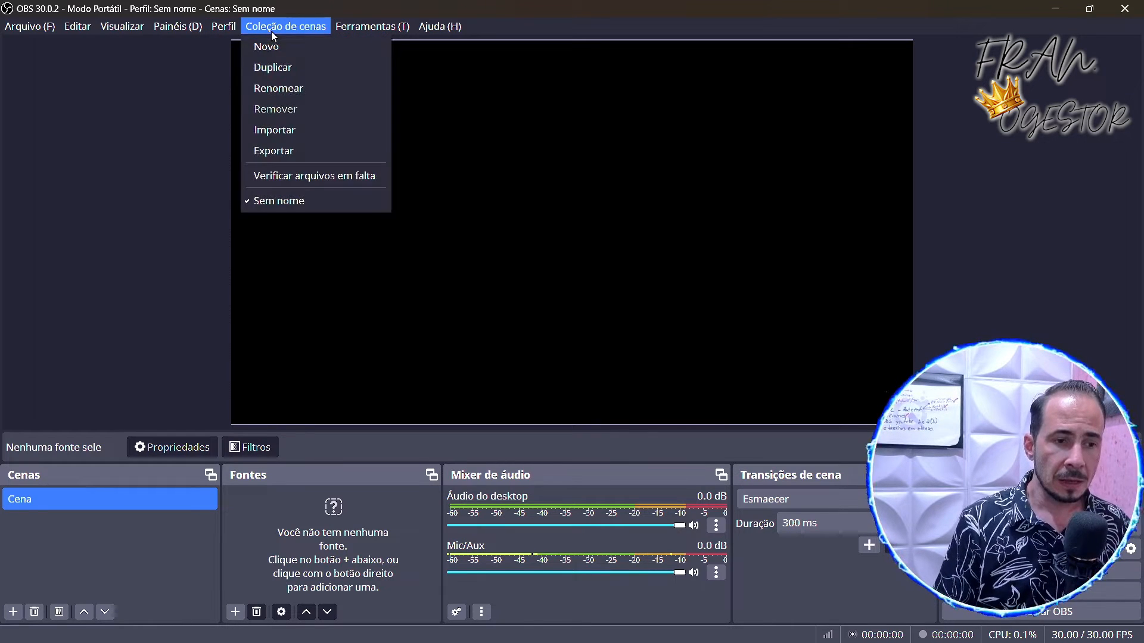
pyautogui.click(271, 31)
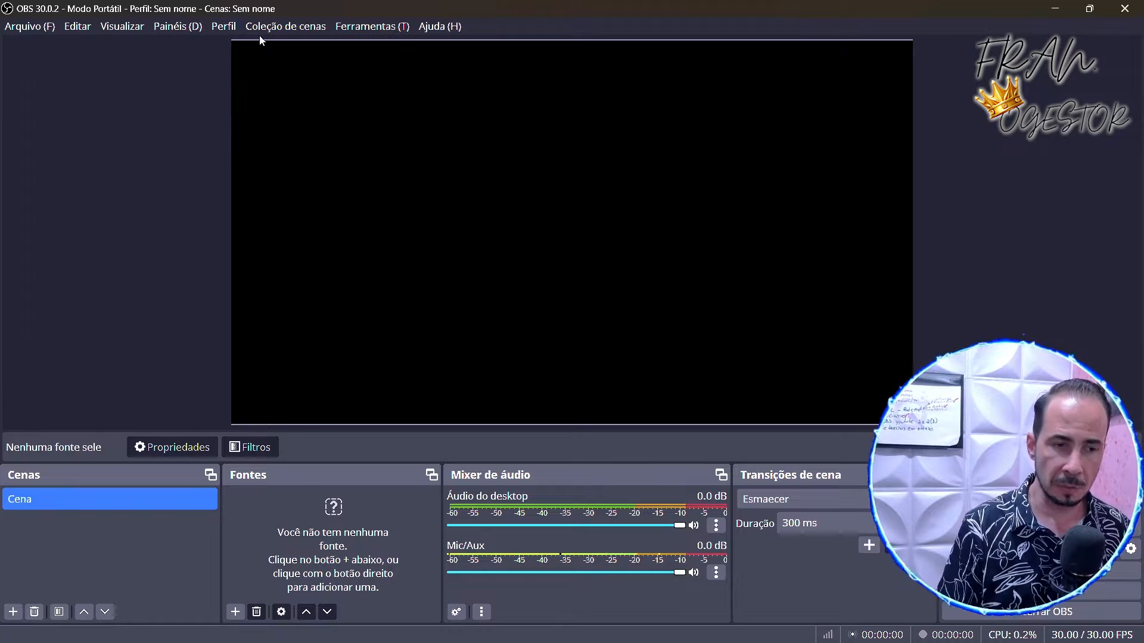
pyautogui.click(298, 30)
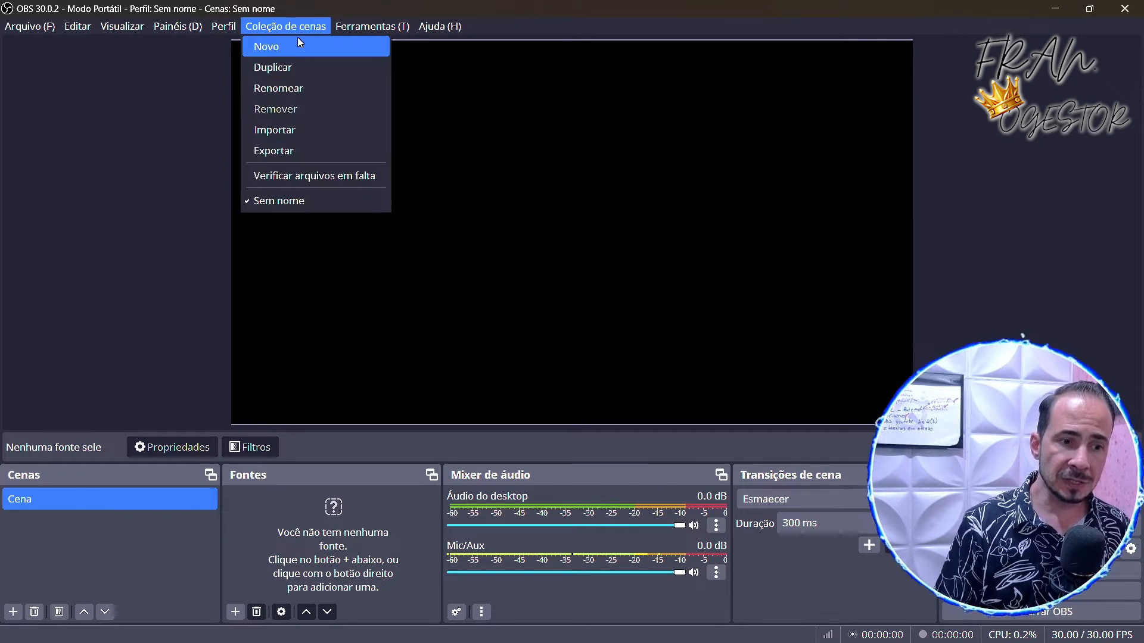
pyautogui.click(282, 26)
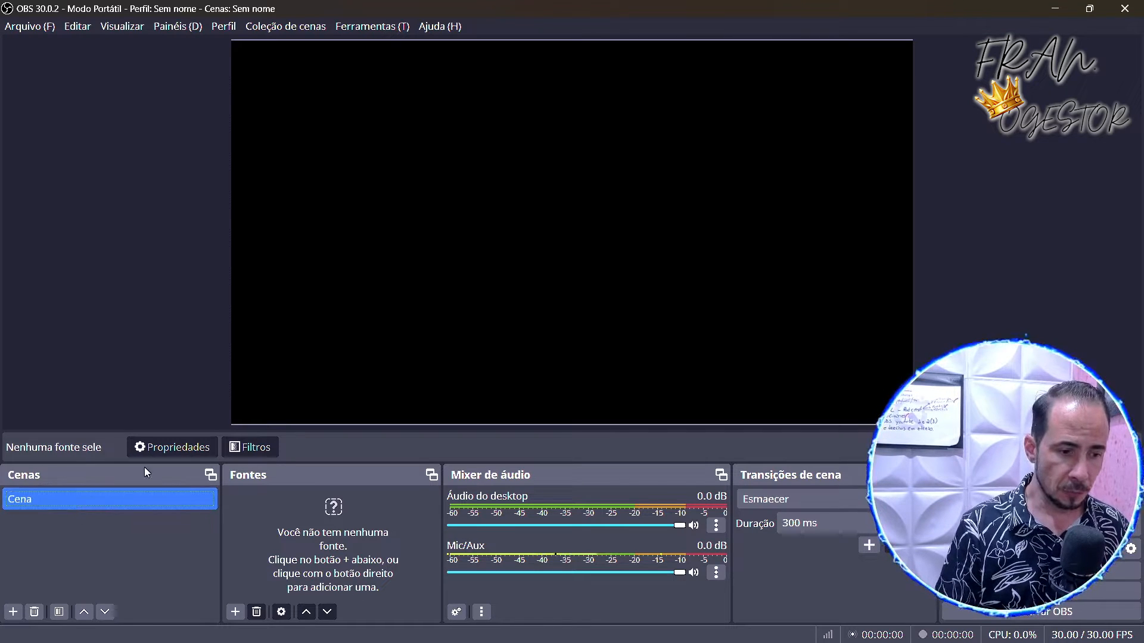
# - Try a window capture source in the scene Cena, checking which windows it can capture, and remove the source
pyautogui.click(85, 494)
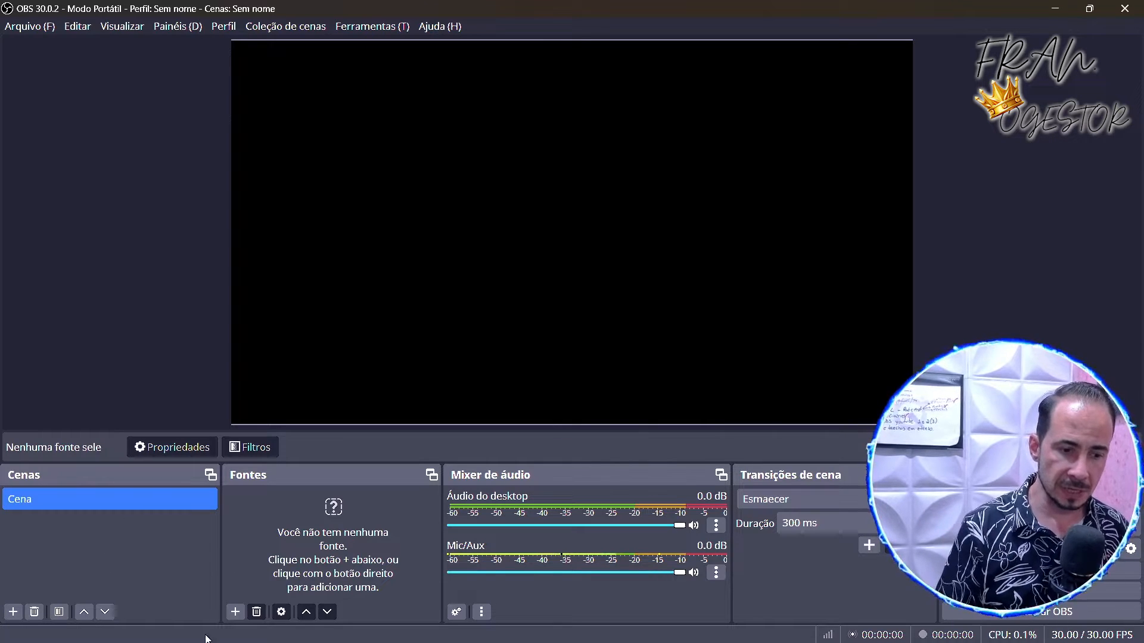
pyautogui.click(236, 612)
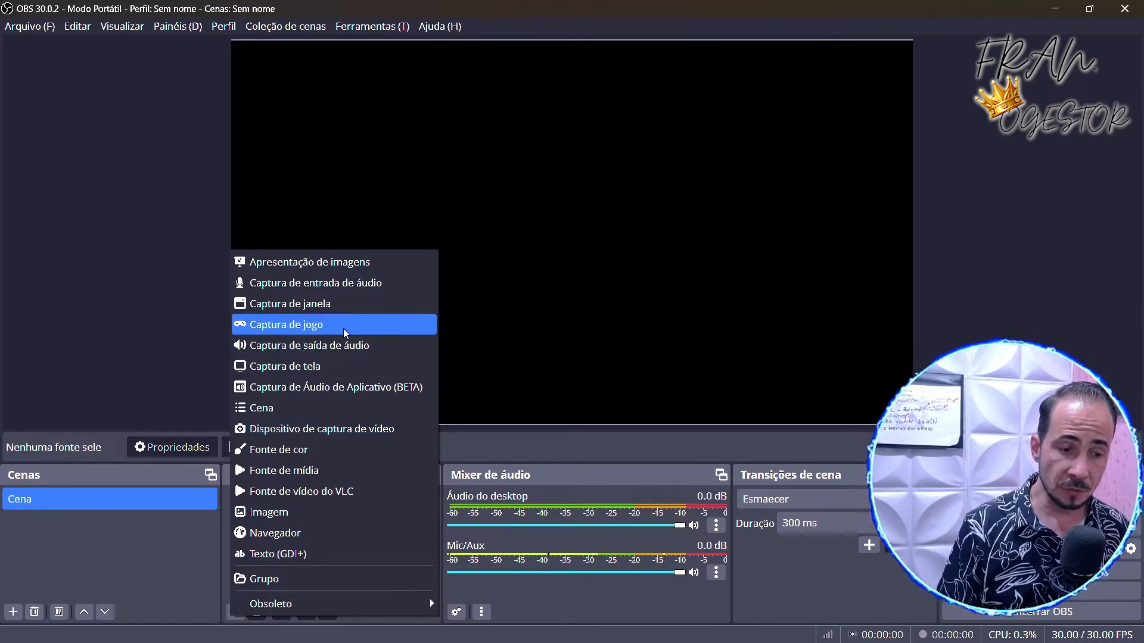
pyautogui.click(342, 303)
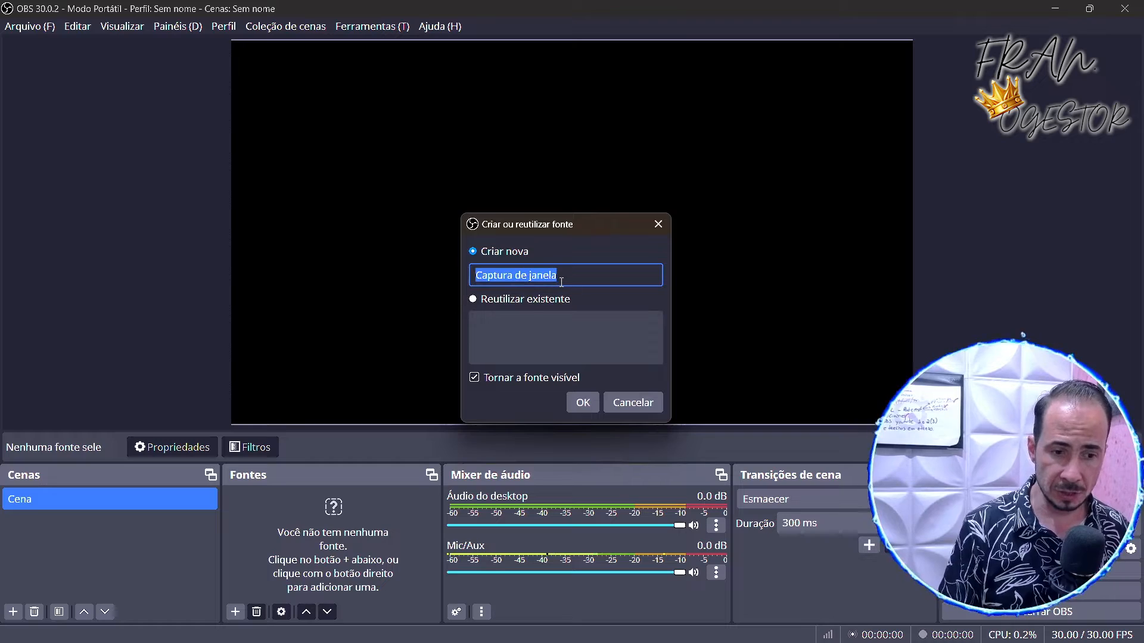
pyautogui.press('Return')
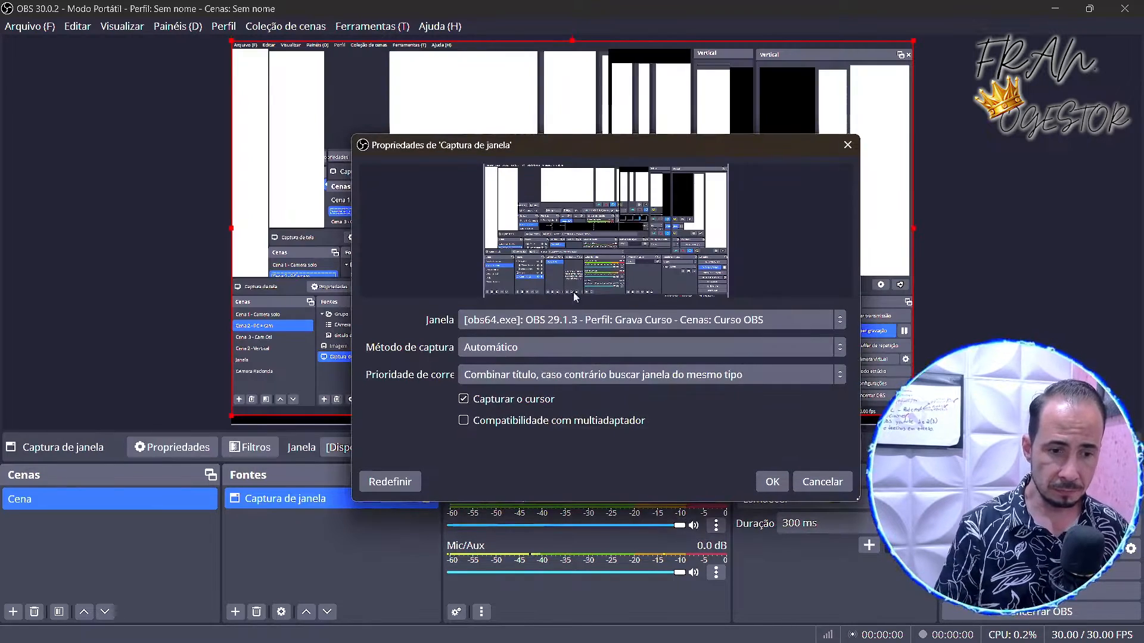
pyautogui.click(601, 320)
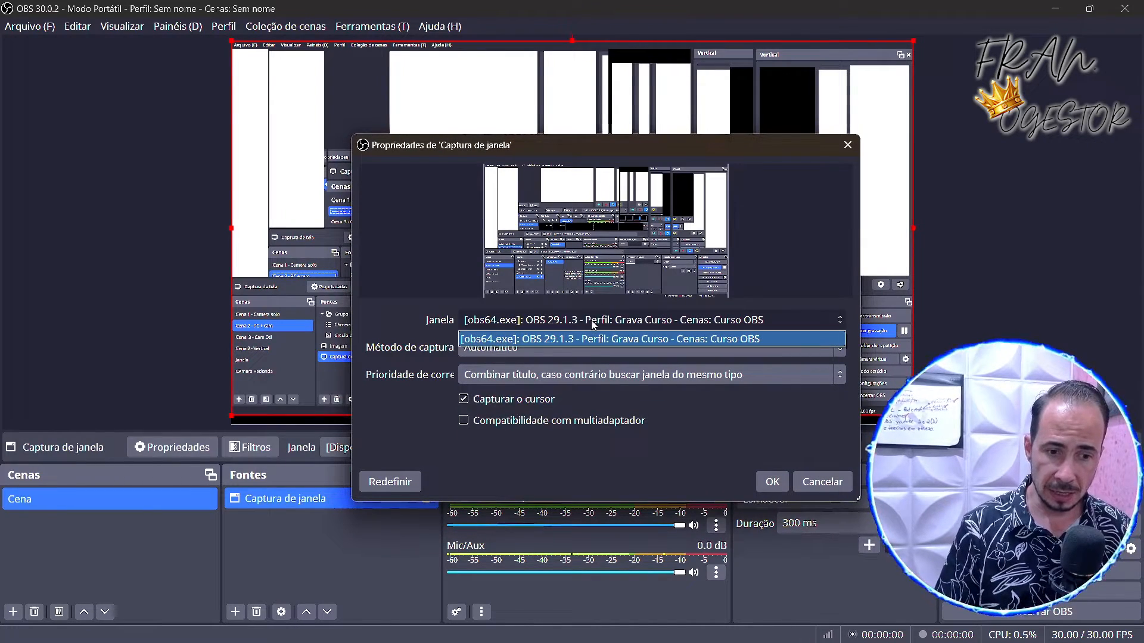
pyautogui.click(593, 323)
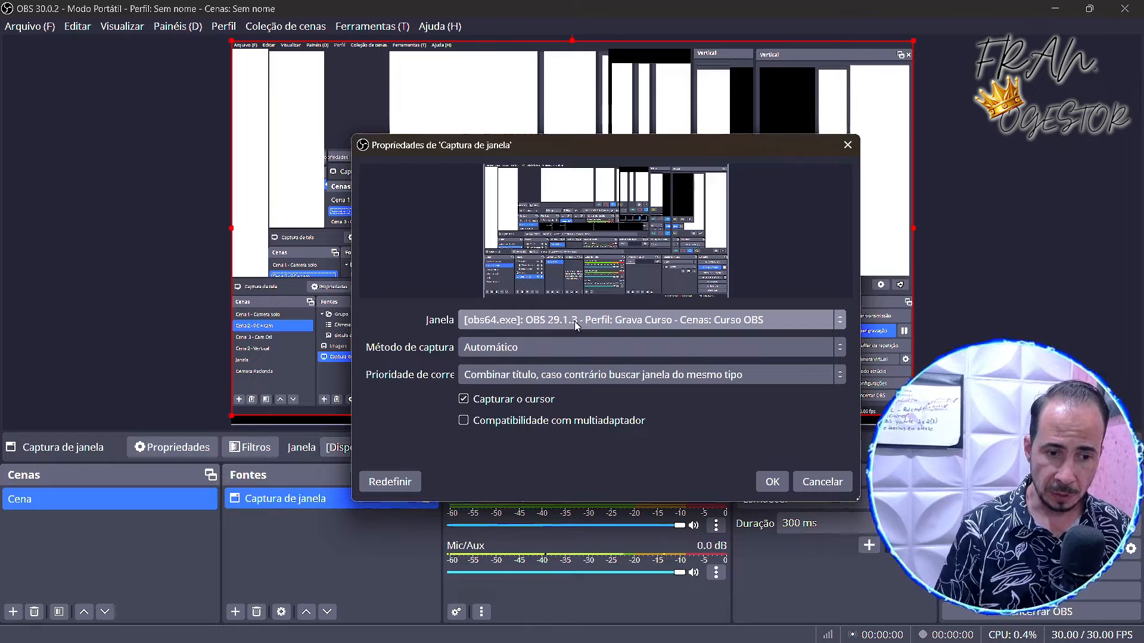
pyautogui.click(822, 482)
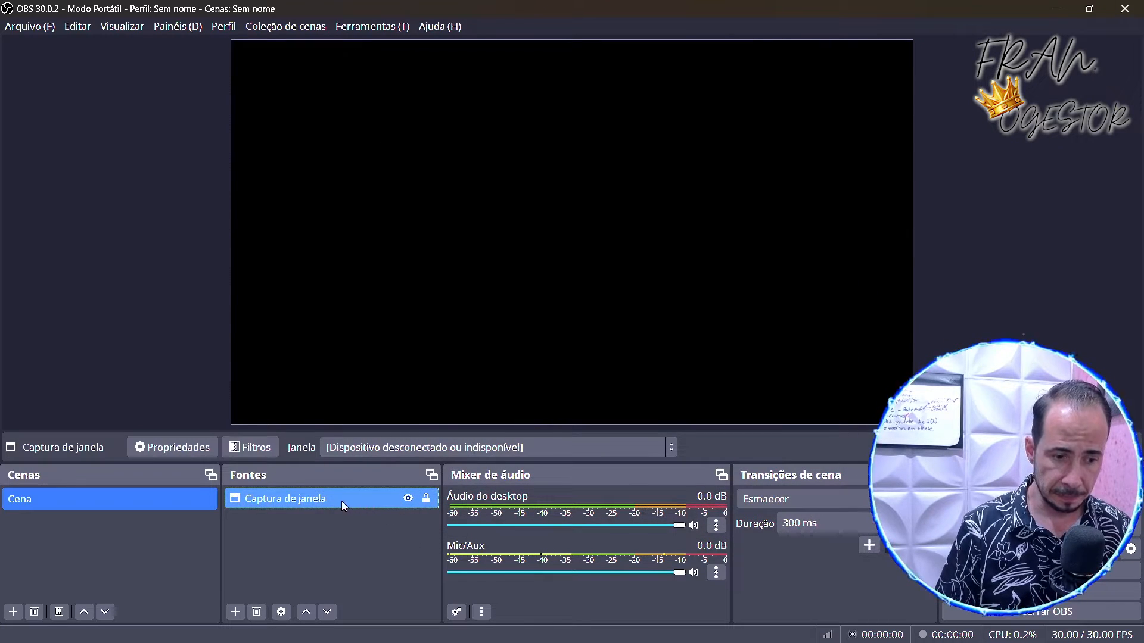
pyautogui.click(256, 614)
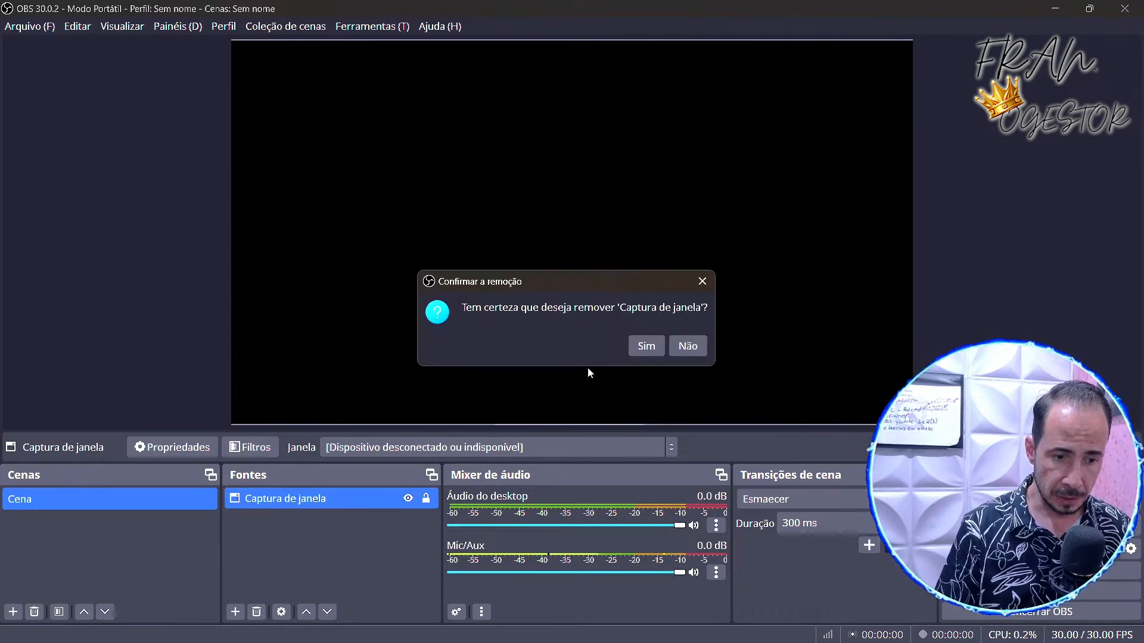
pyautogui.click(643, 346)
# - Add another window capture source to recheck the available windows, cancel its properties and delete it
pyautogui.click(235, 612)
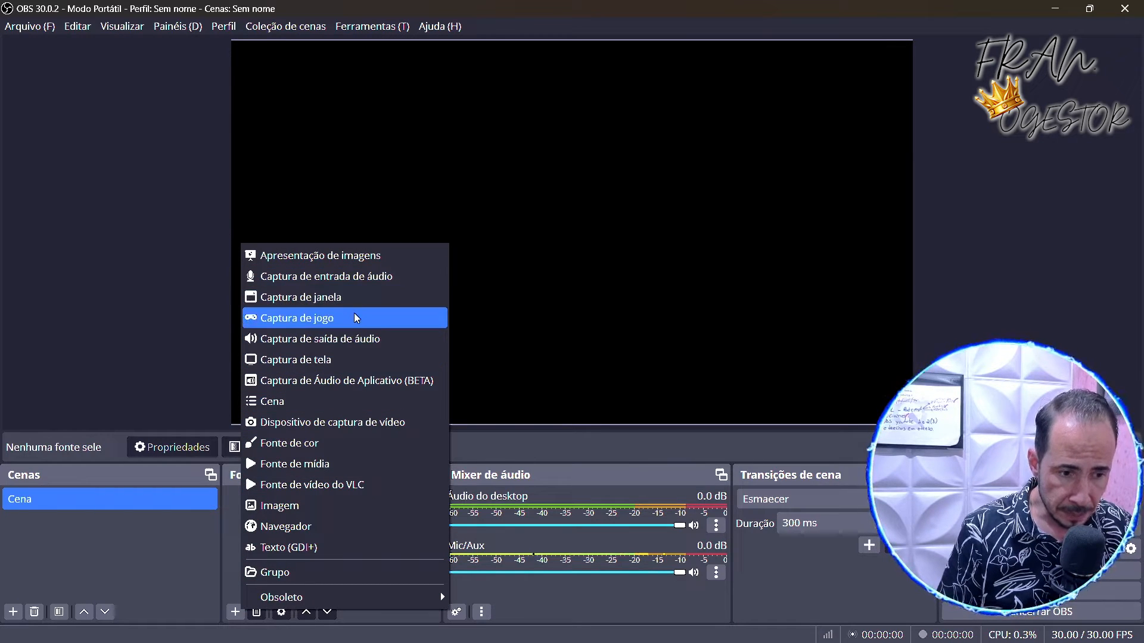
pyautogui.click(351, 297)
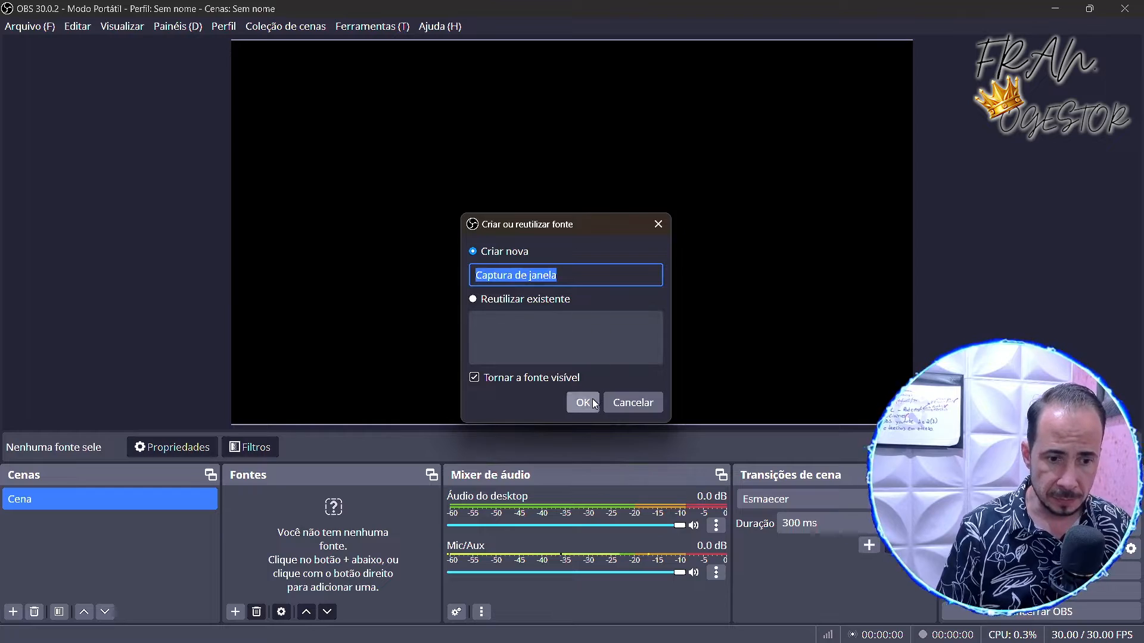
pyautogui.click(582, 403)
pyautogui.click(570, 322)
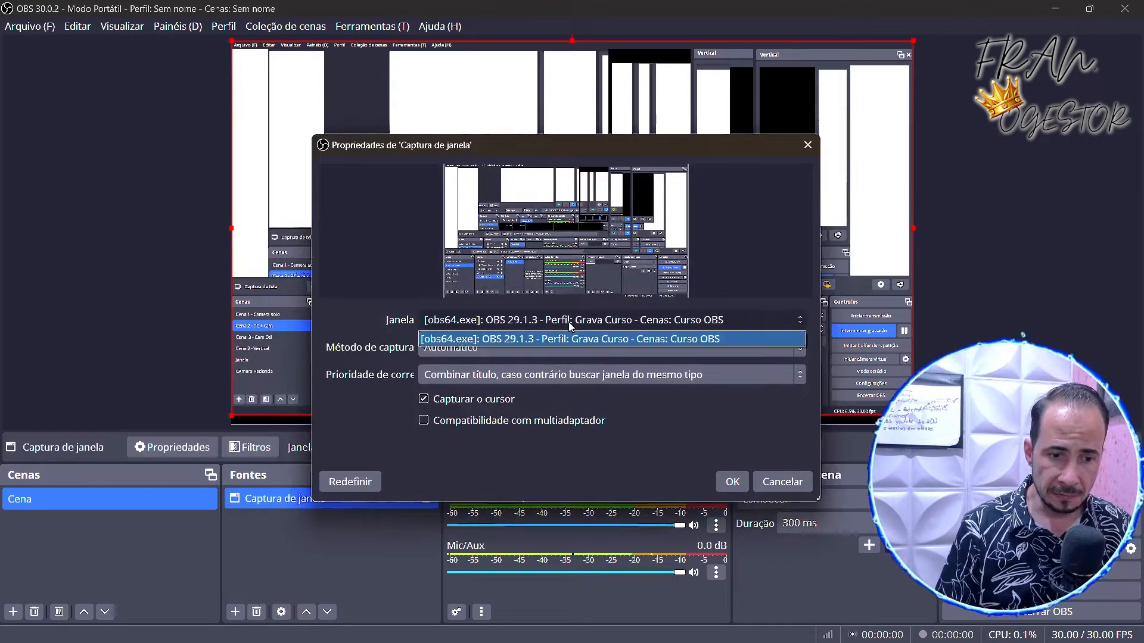
pyautogui.click(568, 322)
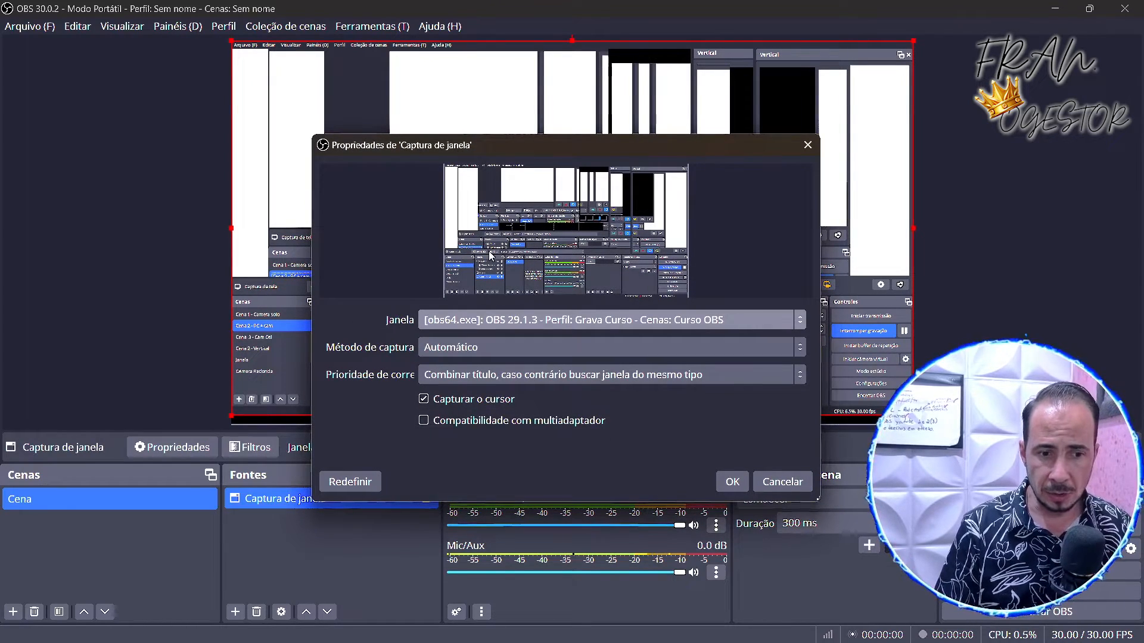
pyautogui.click(782, 482)
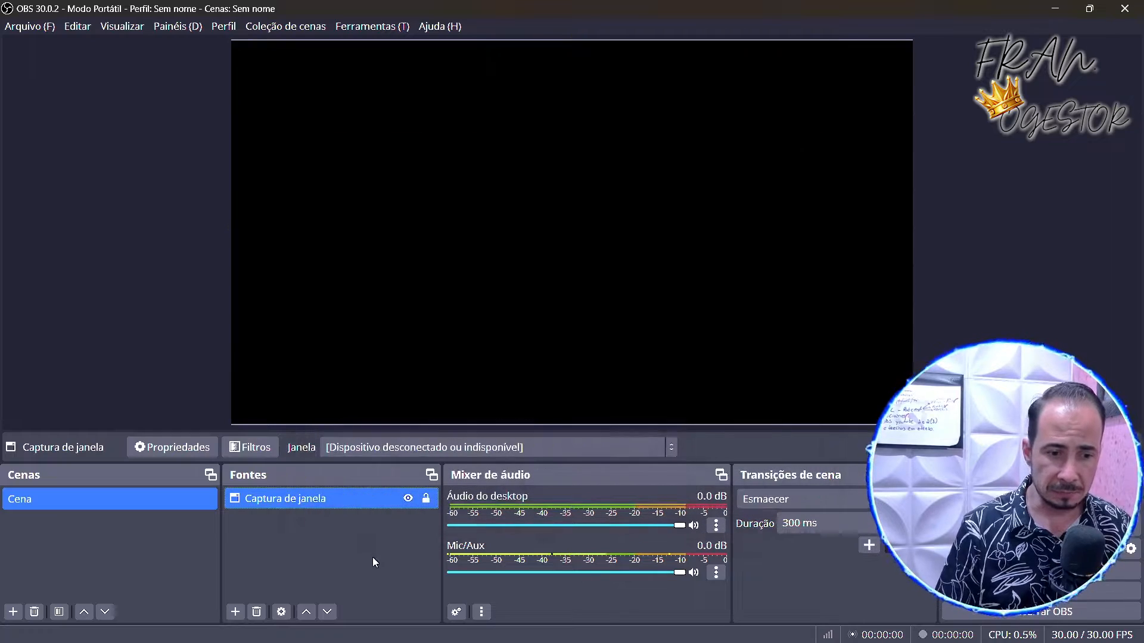
pyautogui.click(257, 613)
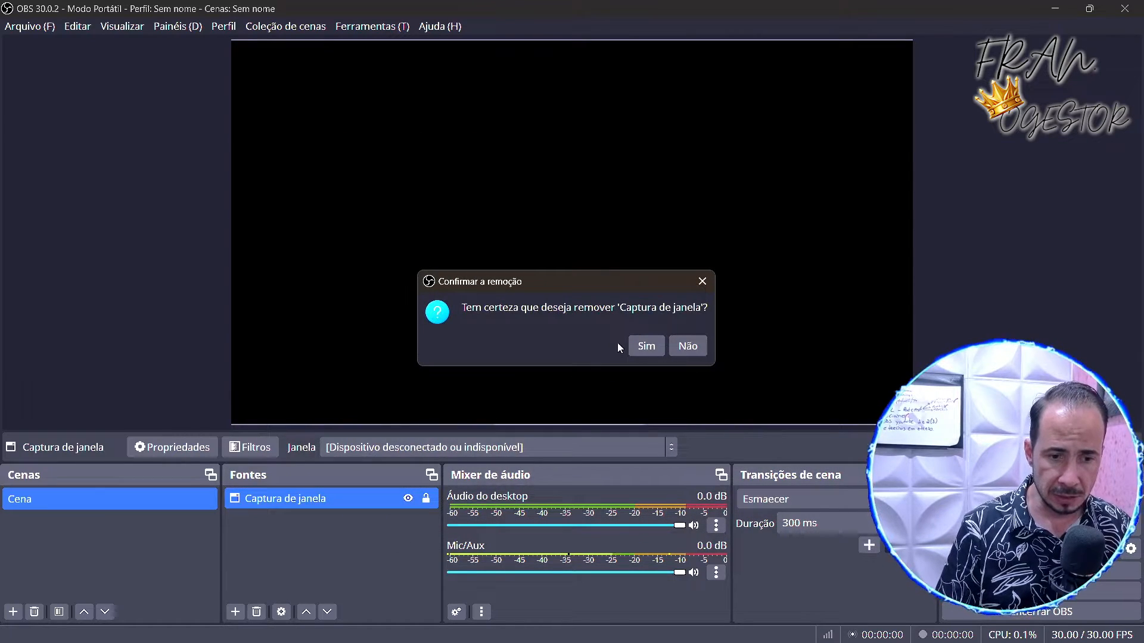
pyautogui.click(647, 347)
# - Add a screen capture source named Captura de tela, trying monitor E2240 before choosing the main monitor, 1920x1080 @ 0,0
pyautogui.click(239, 614)
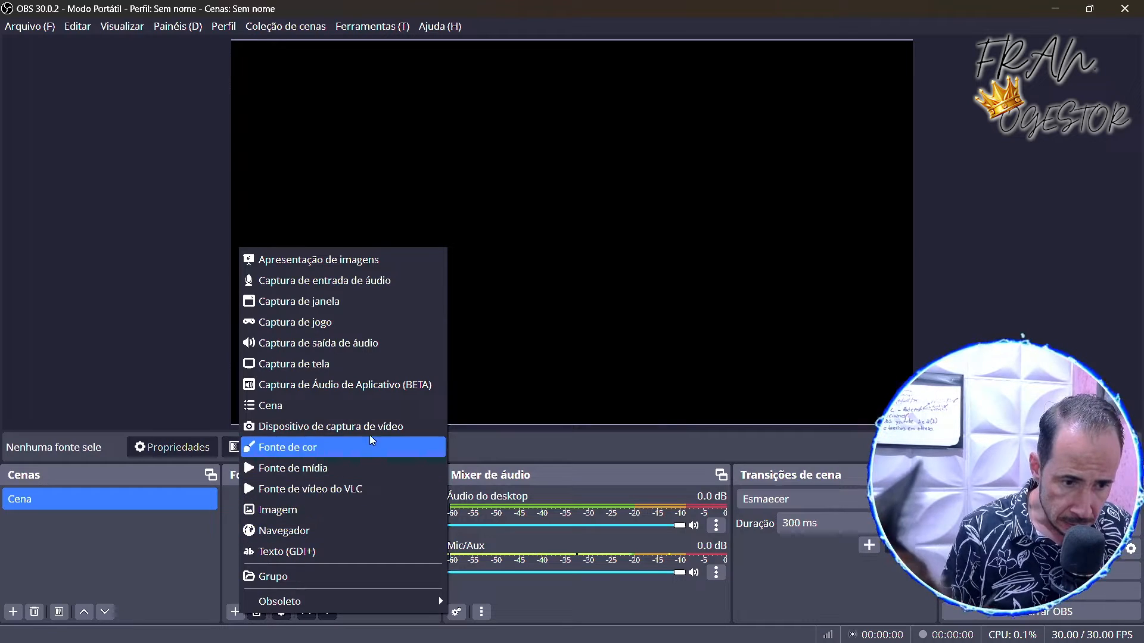
pyautogui.click(319, 370)
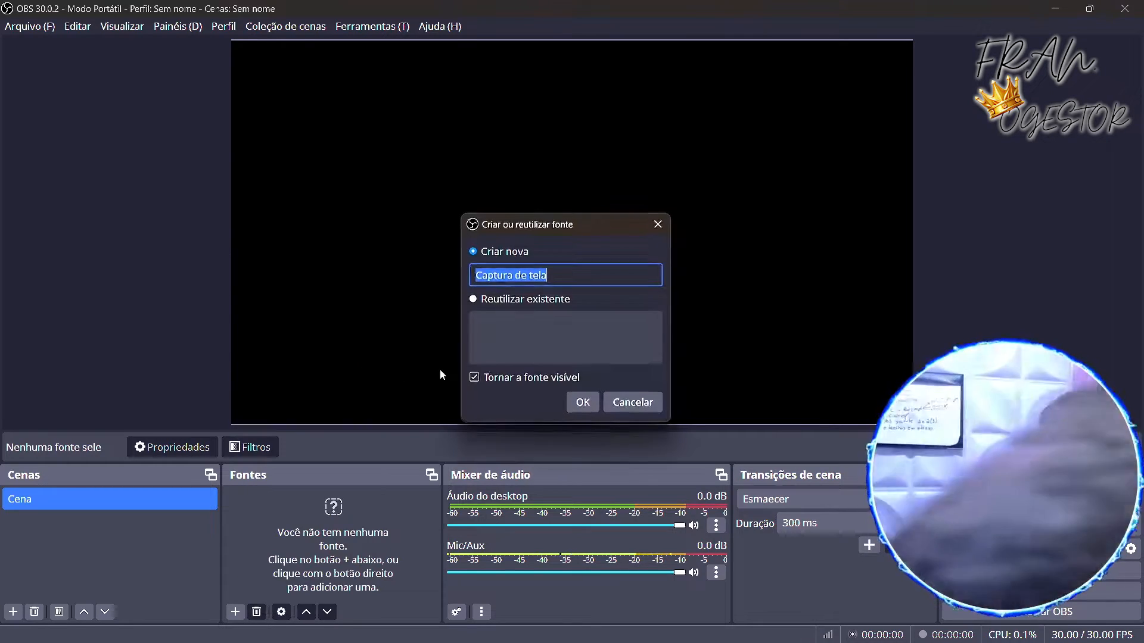
pyautogui.click(585, 402)
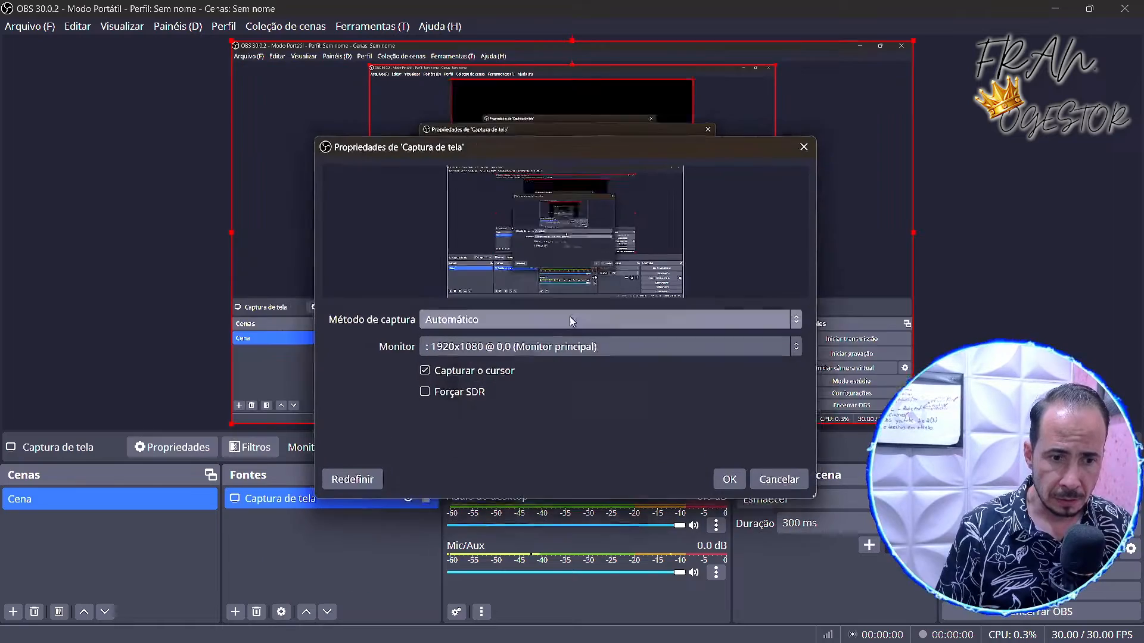
pyautogui.click(514, 350)
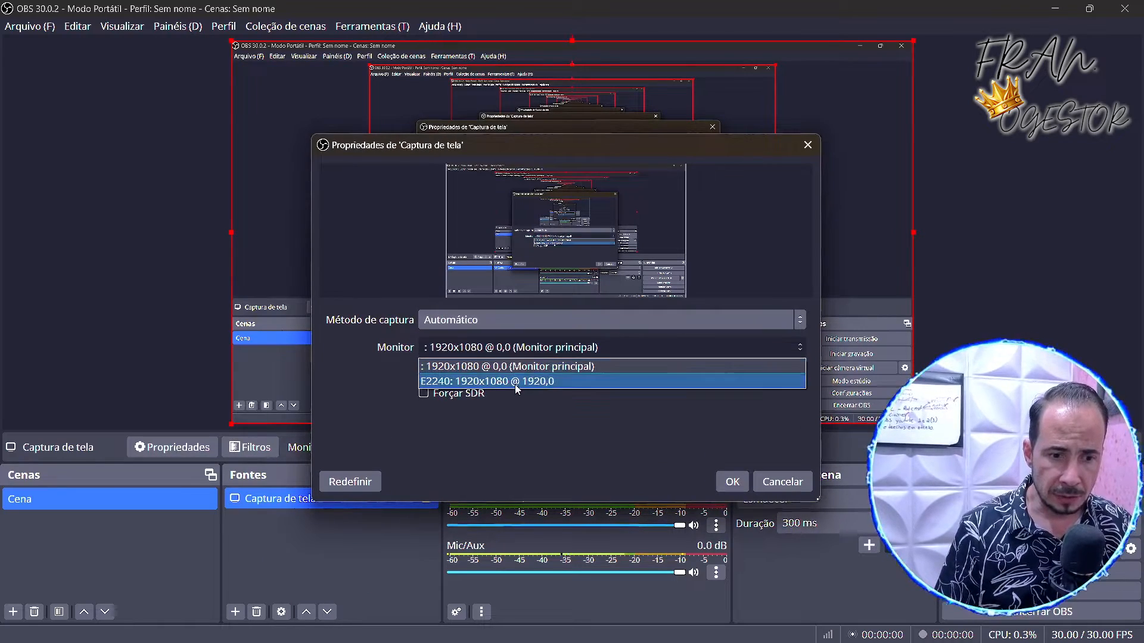
pyautogui.click(519, 381)
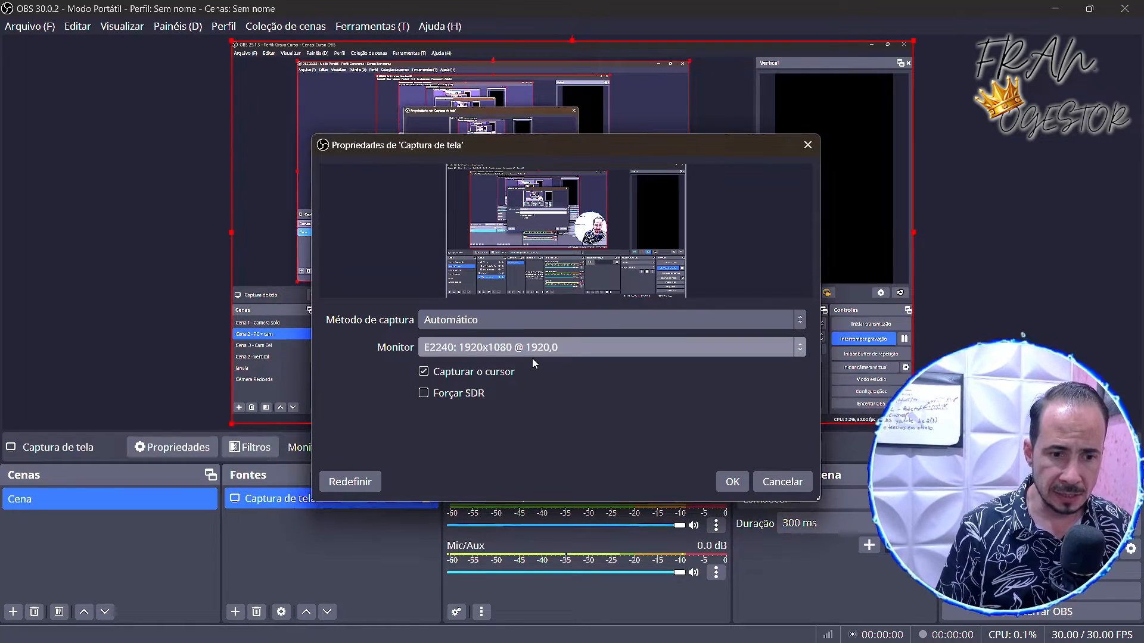
pyautogui.click(531, 351)
pyautogui.click(540, 367)
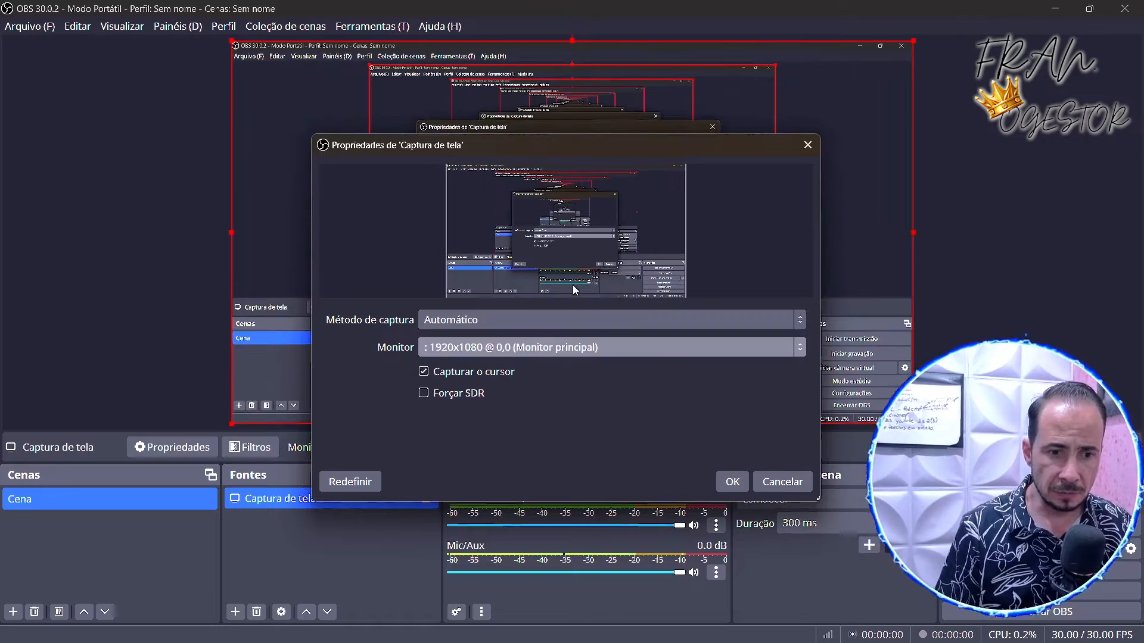
pyautogui.click(728, 483)
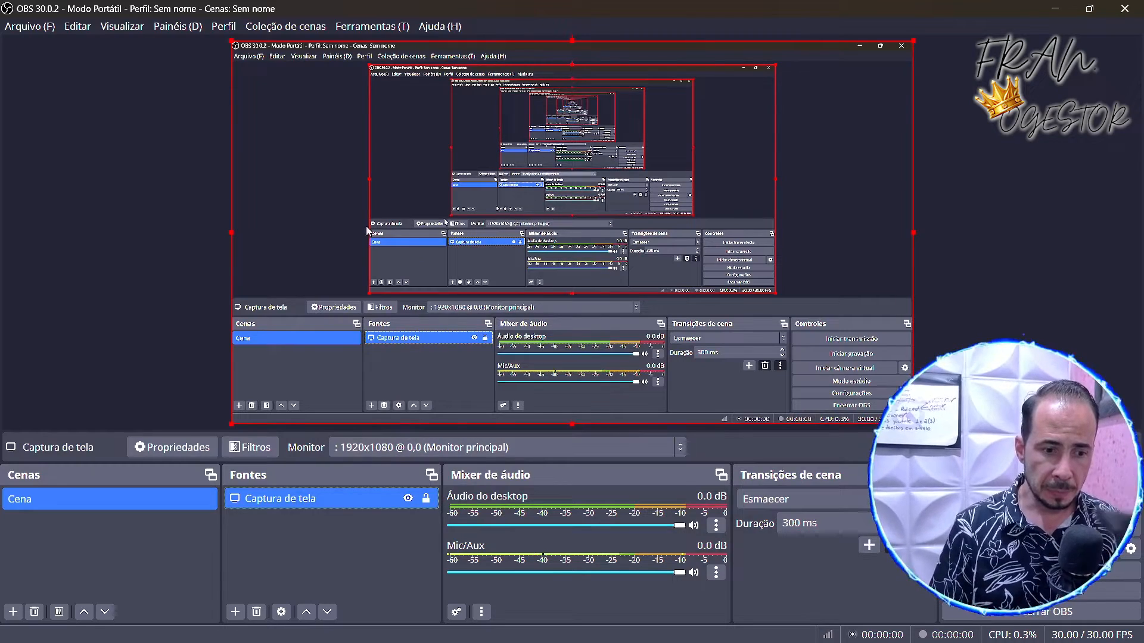
# - Add a browser source named Navegador above the screen capture, with its URL set to uol.com.br
pyautogui.click(235, 612)
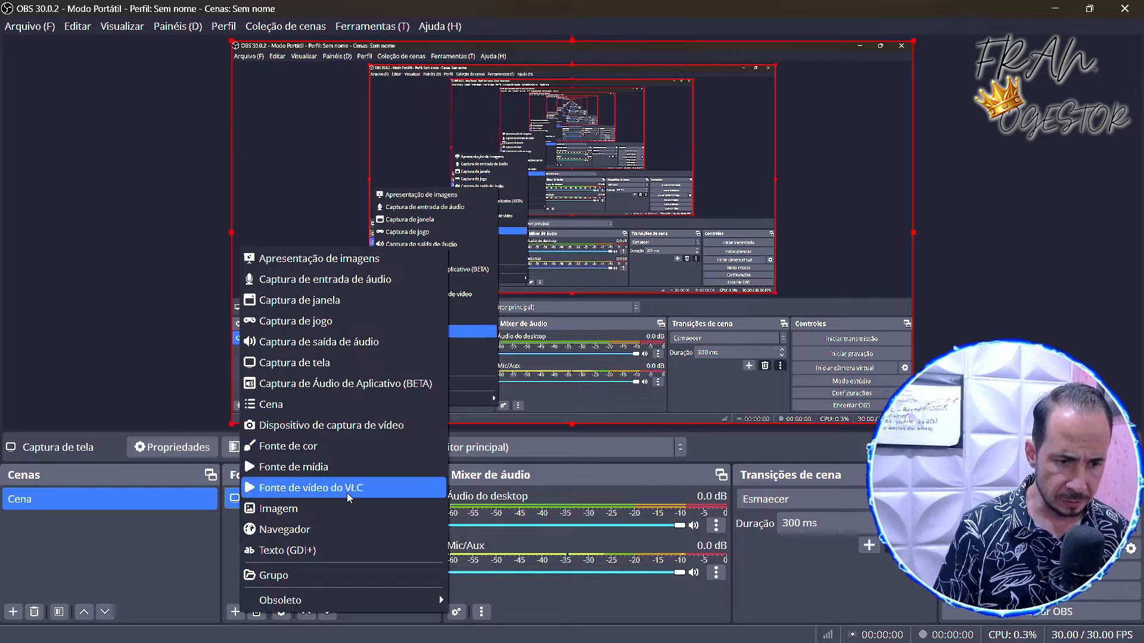
pyautogui.click(329, 530)
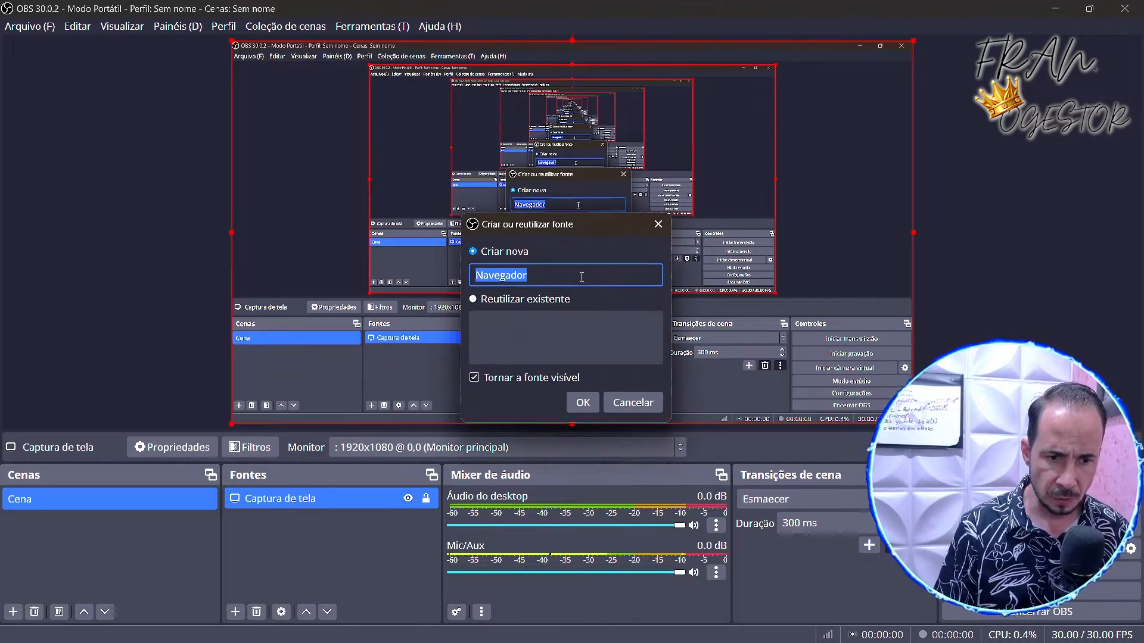
pyautogui.click(583, 402)
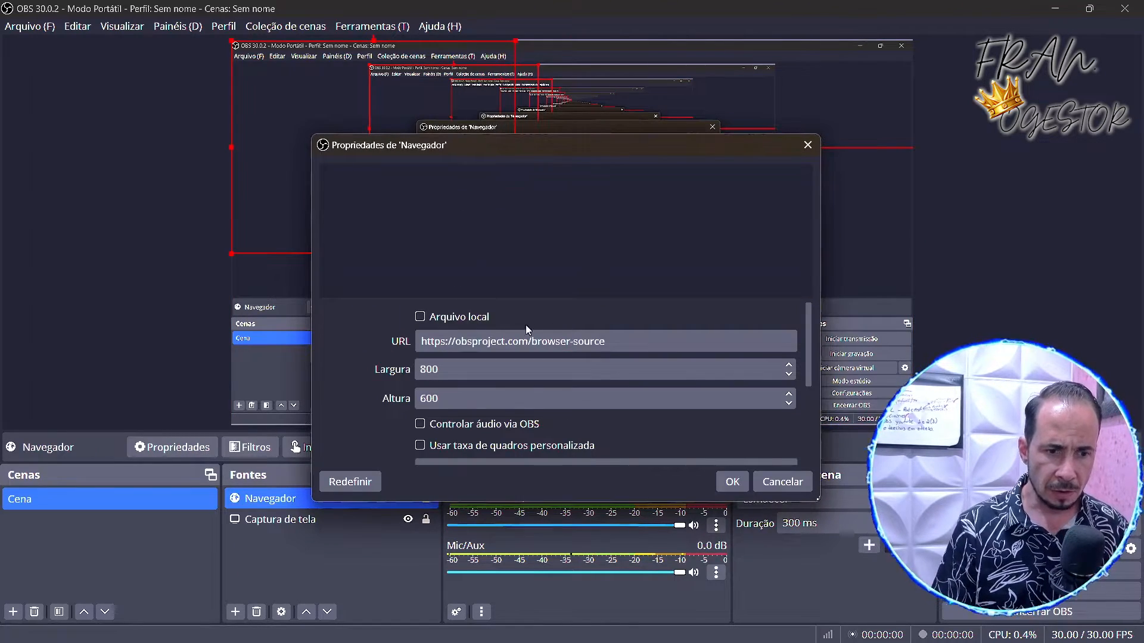
pyautogui.moveTo(647, 339); pyautogui.dragTo(419, 338)
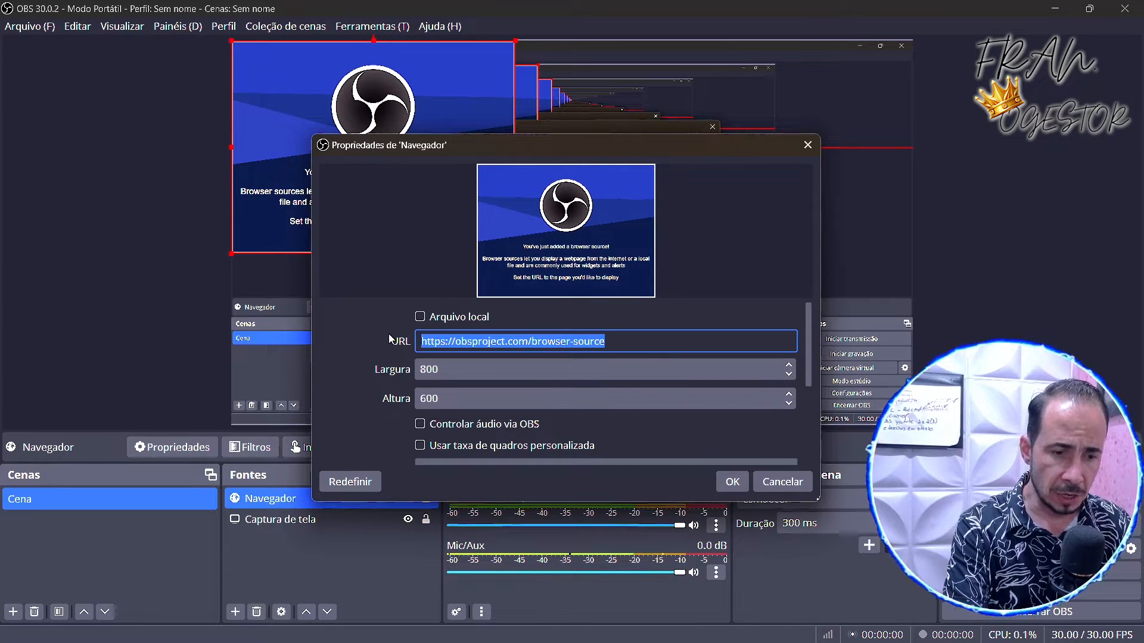
pyautogui.press('BackSpace')
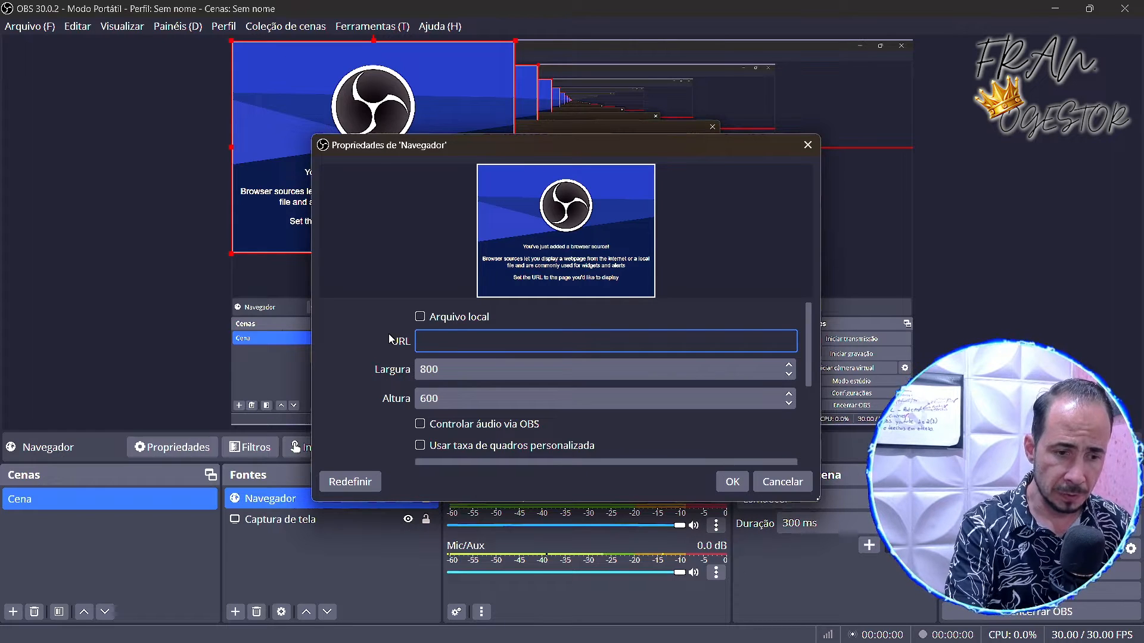
pyautogui.write('uol.com.br')
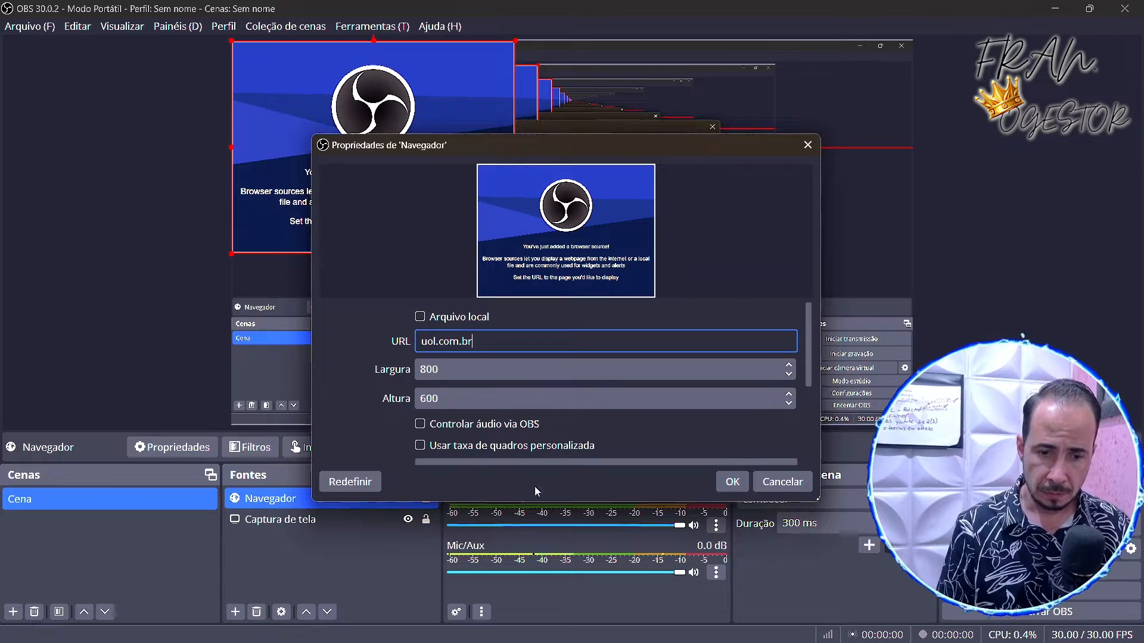
pyautogui.click(728, 481)
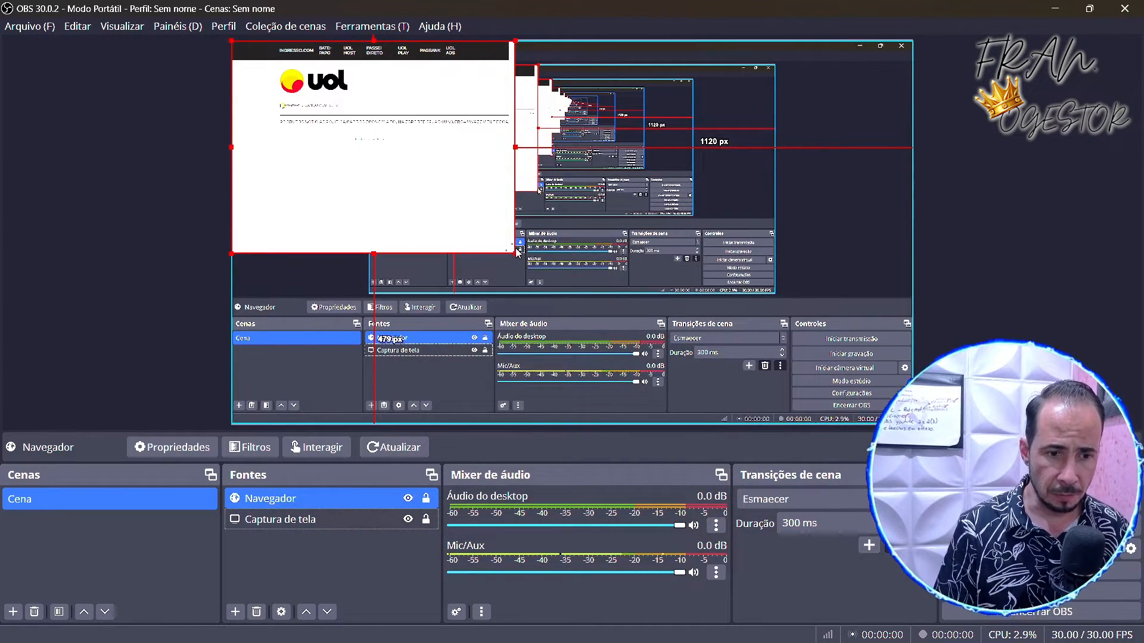
# - Enlarge the browser source and place it over the screen capture, about 164 px from the canvas's left edge and 131 px from its top
pyautogui.moveTo(515, 253); pyautogui.dragTo(646, 352)
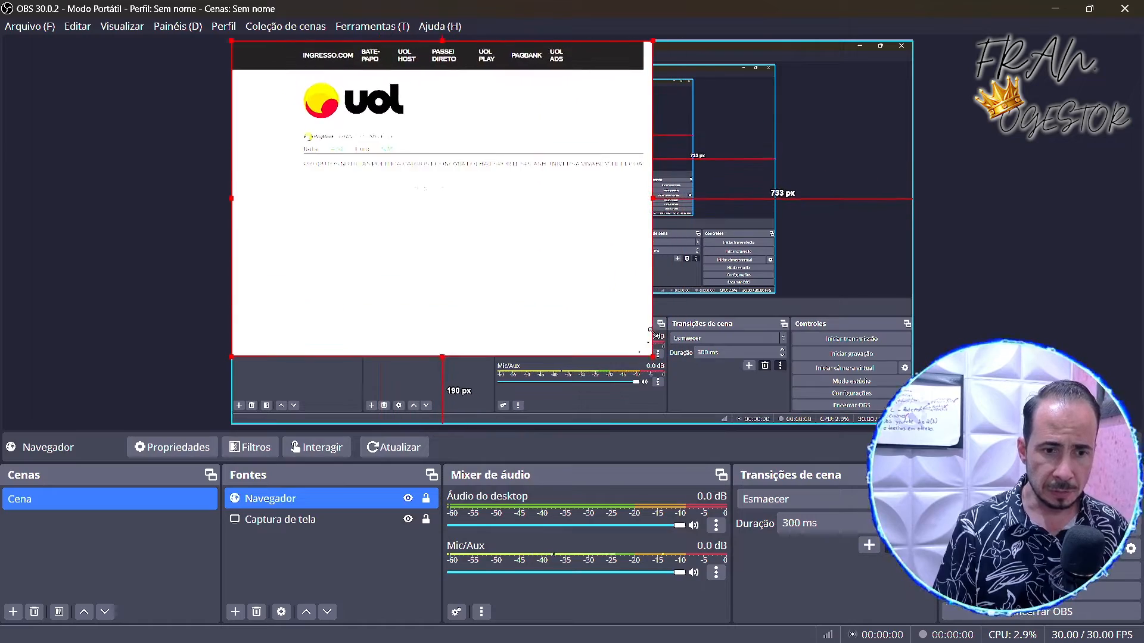
pyautogui.moveTo(464, 212); pyautogui.dragTo(511, 244)
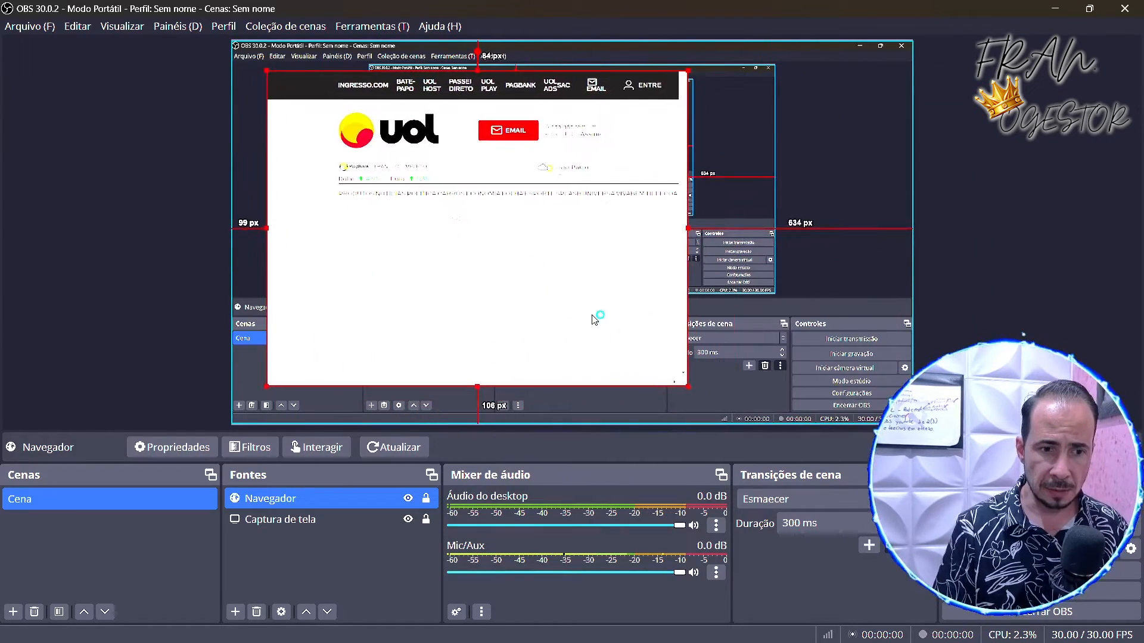
pyautogui.moveTo(685, 385); pyautogui.dragTo(625, 352)
pyautogui.moveTo(536, 268); pyautogui.dragTo(503, 256)
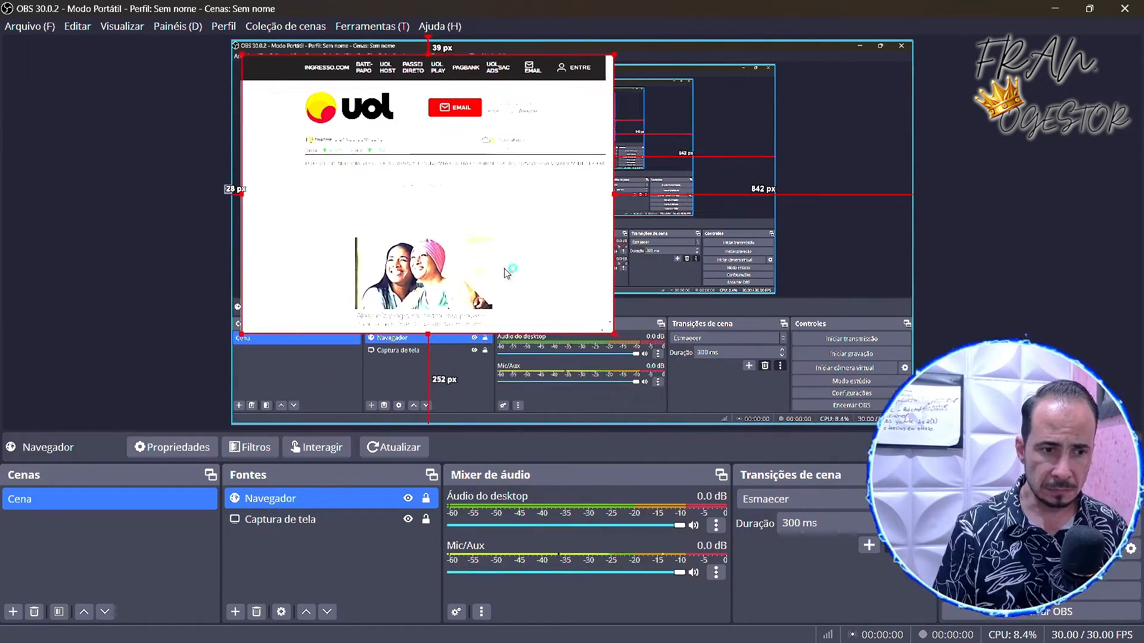
pyautogui.click(235, 612)
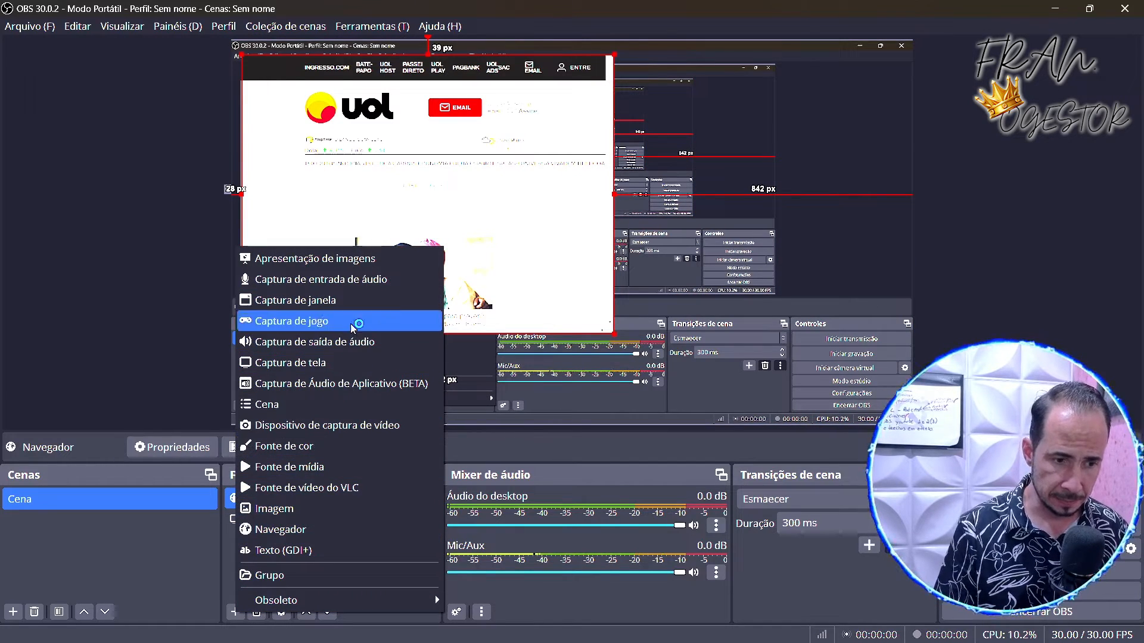
pyautogui.click(178, 554)
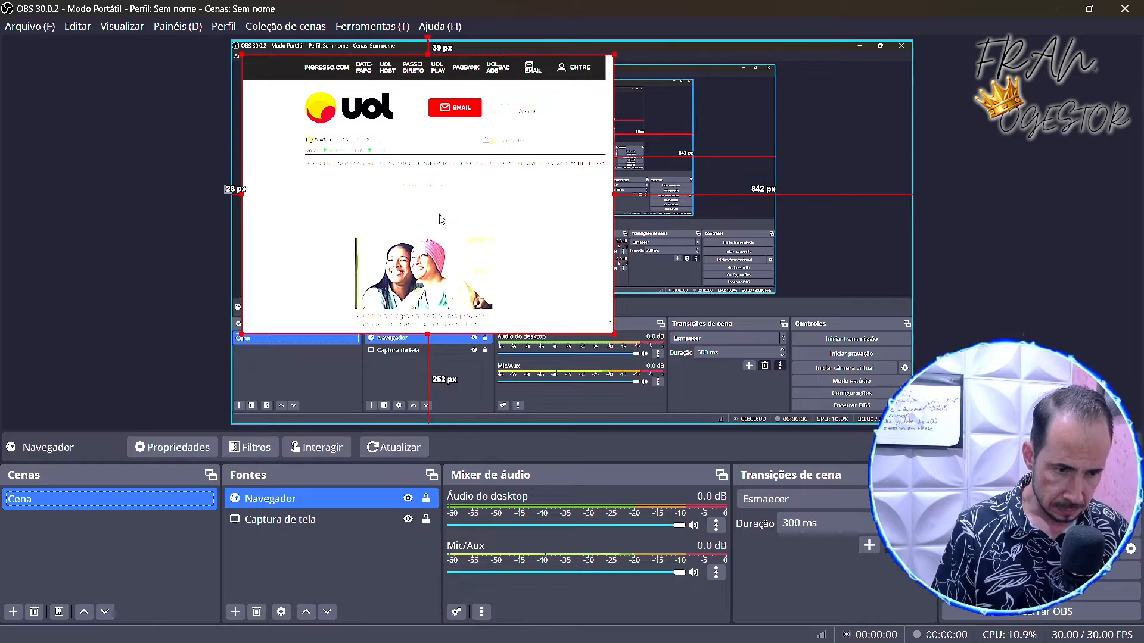
pyautogui.moveTo(459, 190); pyautogui.dragTo(485, 206)
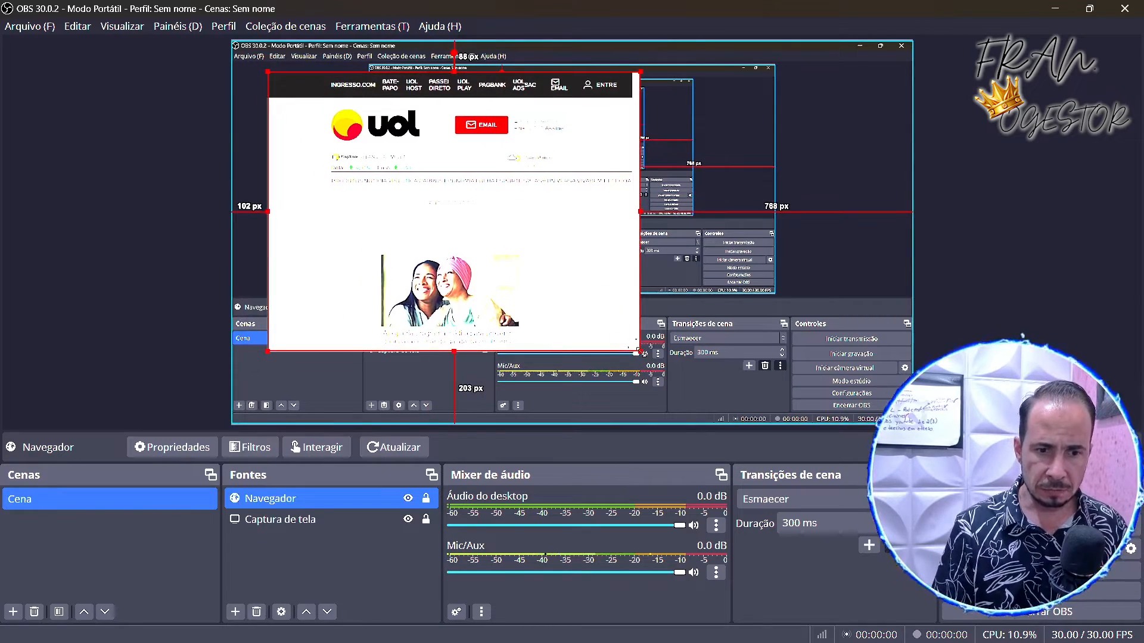
pyautogui.moveTo(640, 351); pyautogui.dragTo(669, 377)
pyautogui.moveTo(592, 277); pyautogui.dragTo(613, 295)
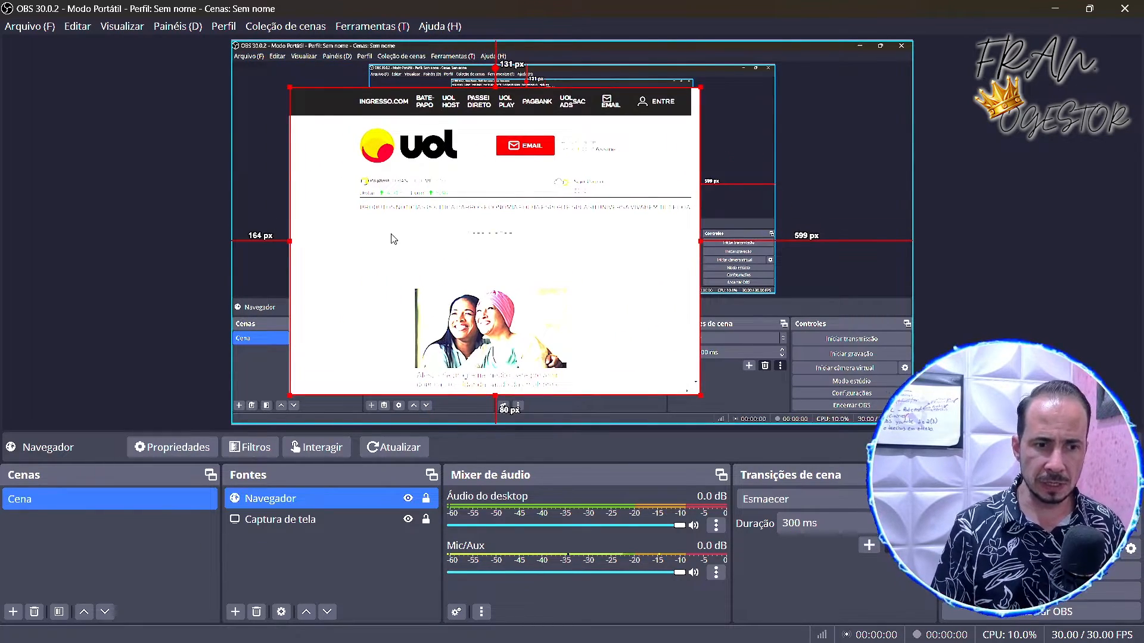
# - Move the browser source over the screen capture to about 352 px from the canvas's left edge and 117 px from its top
pyautogui.moveTo(392, 238); pyautogui.dragTo(459, 234)
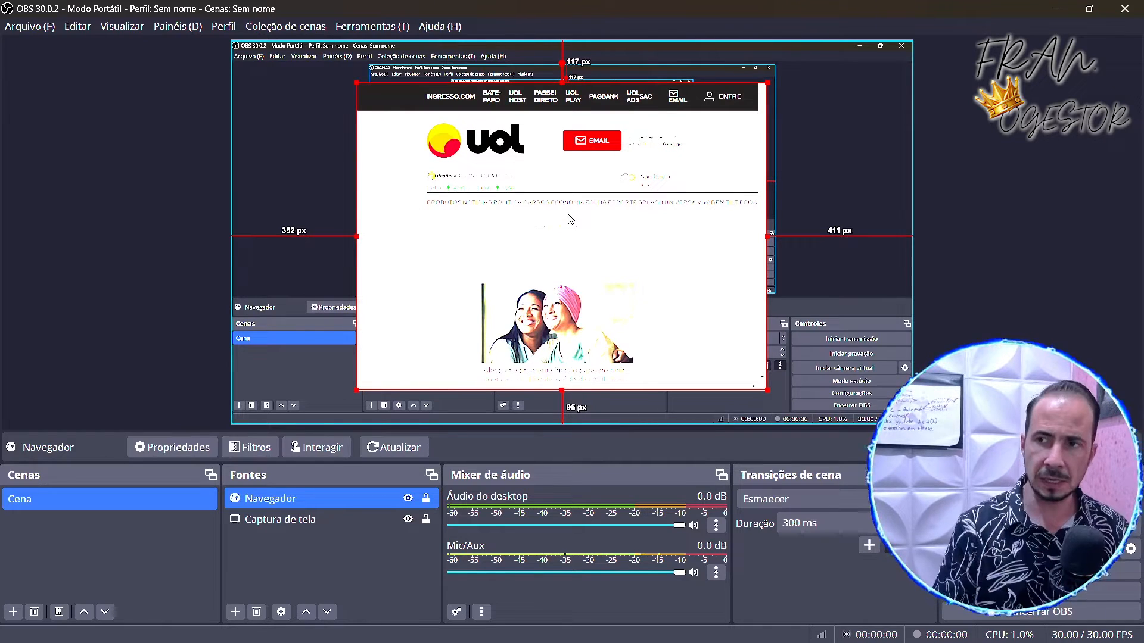
pyautogui.click(49, 558)
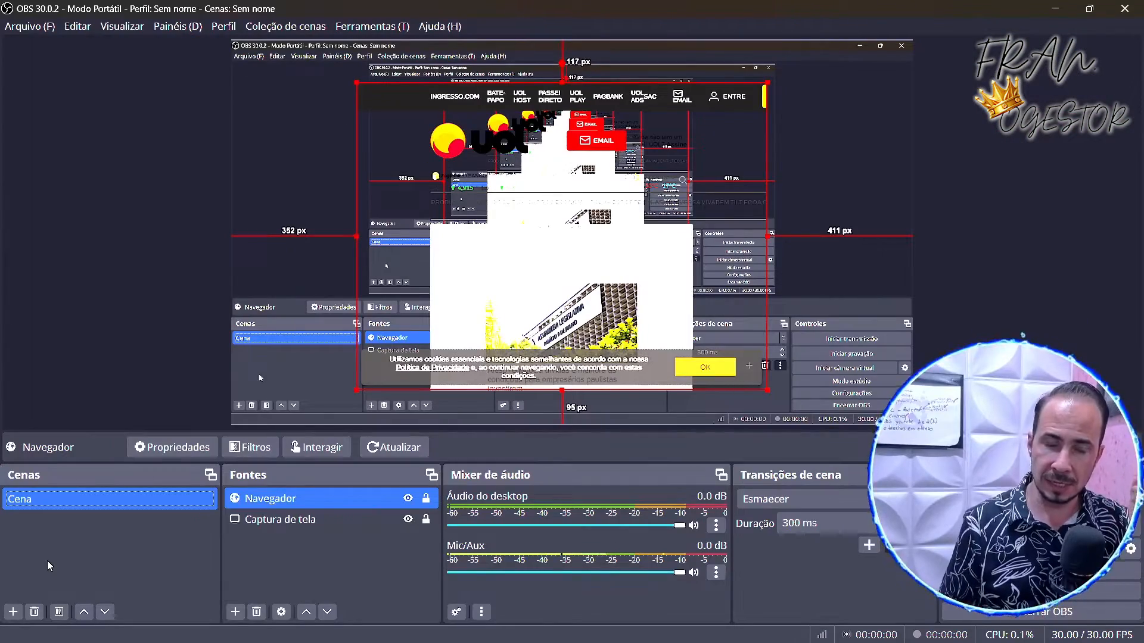
# - Add a new scene named Cena 2
pyautogui.click(13, 612)
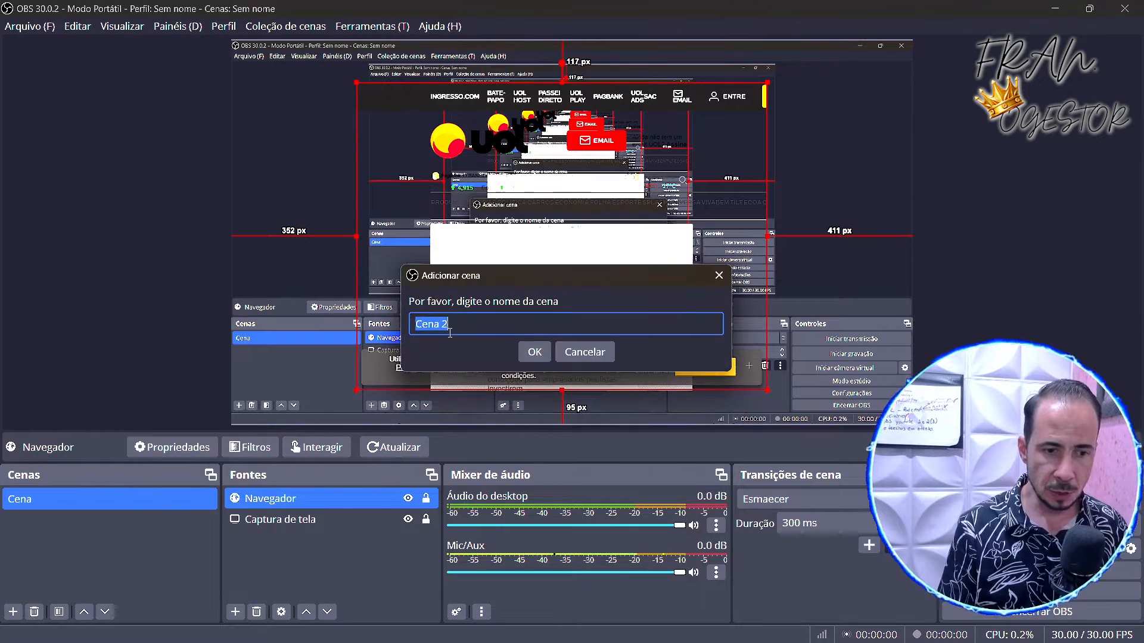
pyautogui.click(535, 355)
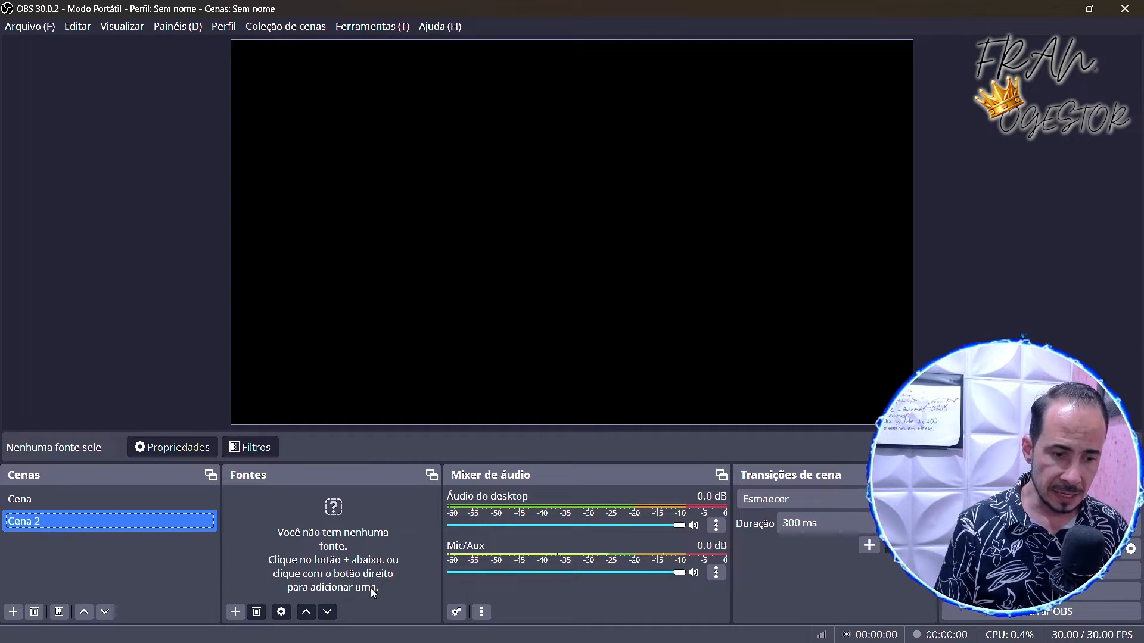
# - Add a video capture source named Dispositivo de captura de vídeo using the 480p VGA Camera, and enlarge it to fill the canvas
pyautogui.click(240, 615)
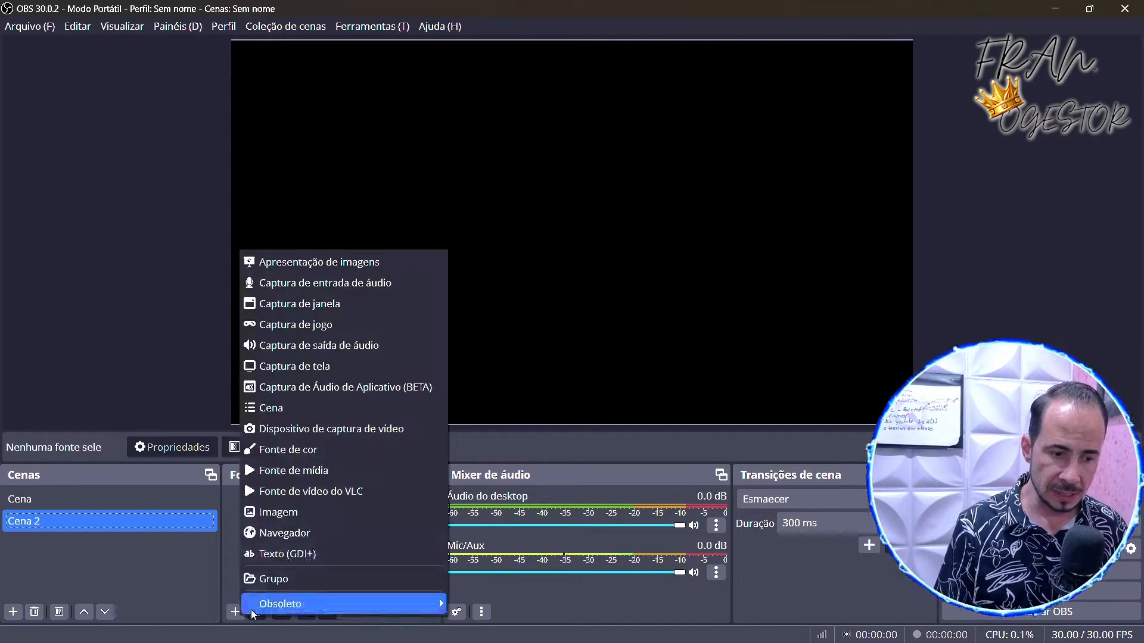
pyautogui.click(363, 430)
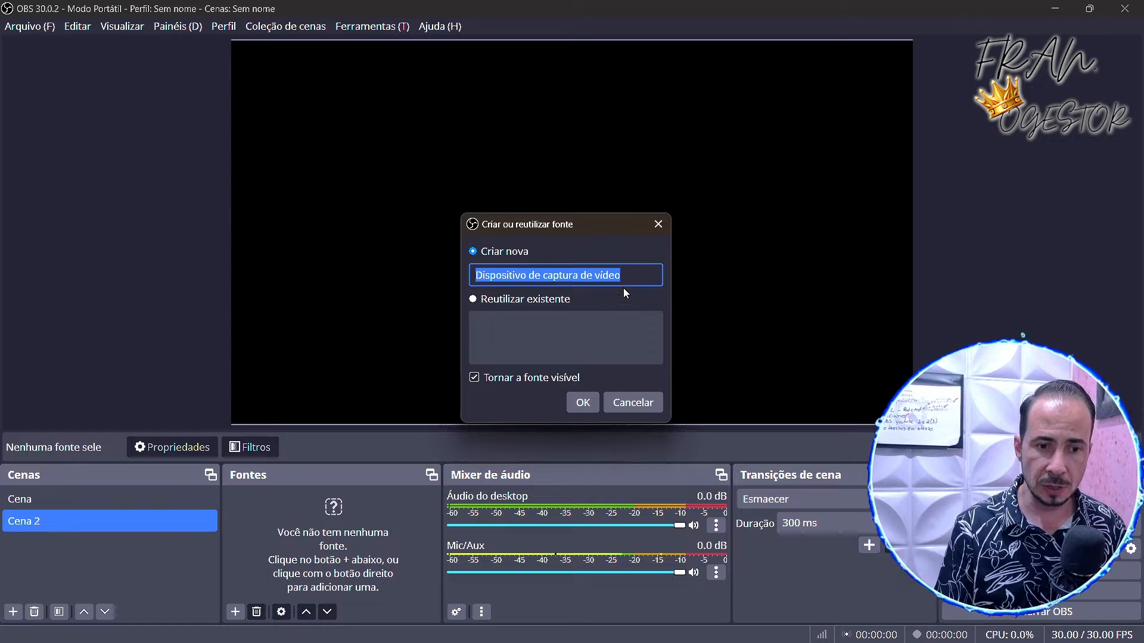
pyautogui.click(583, 411)
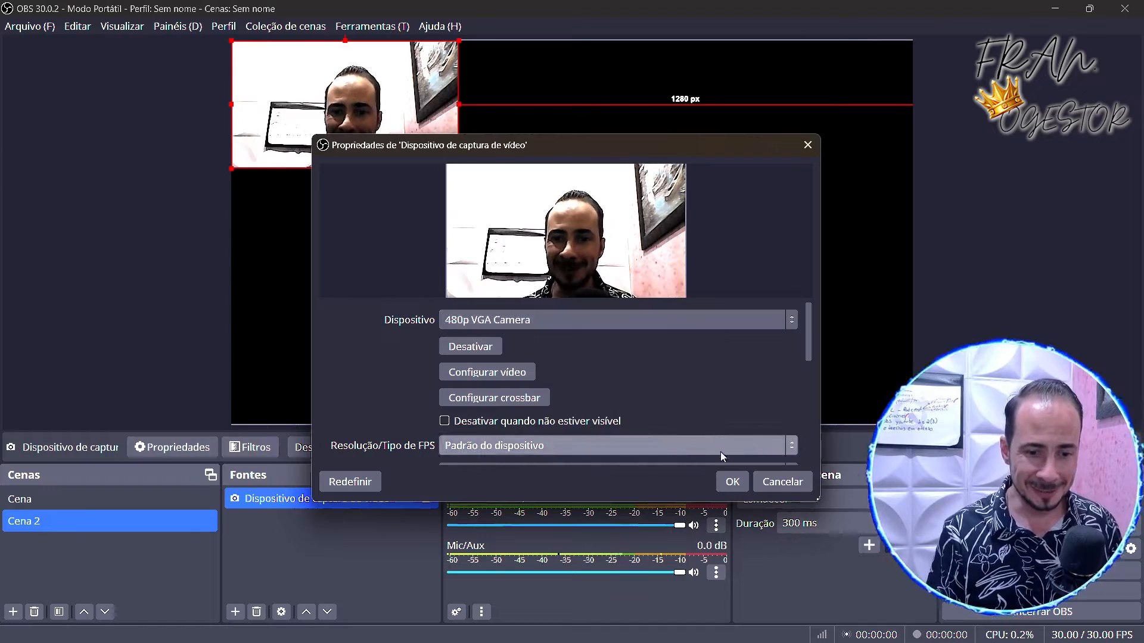
pyautogui.click(726, 480)
pyautogui.moveTo(460, 170); pyautogui.dragTo(828, 424)
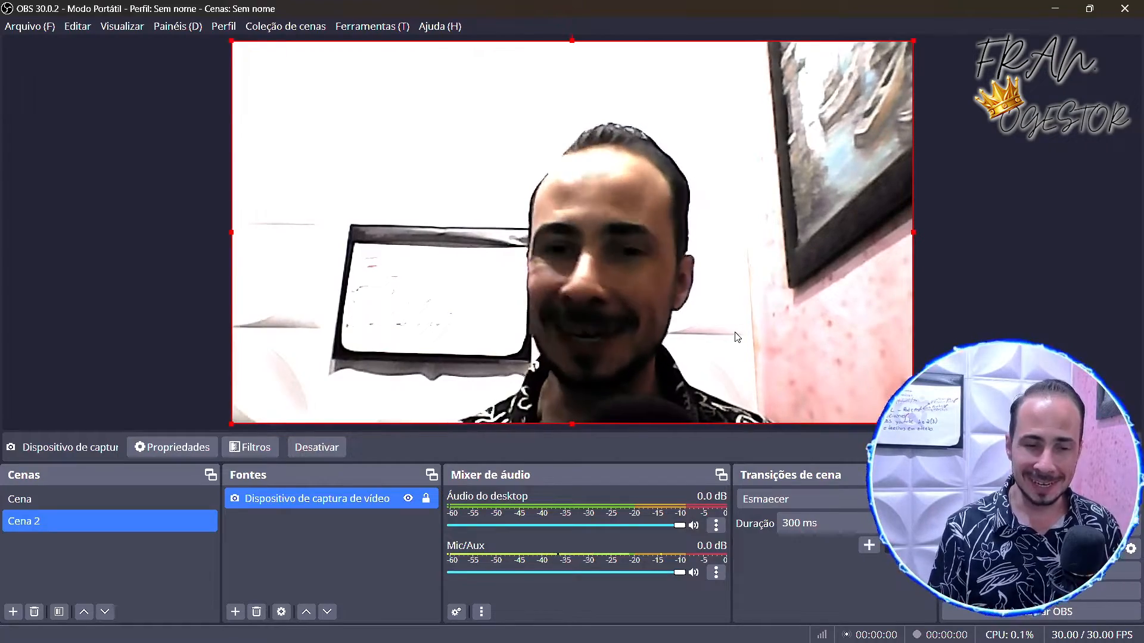
# - Switch back and forth between the scenes Cena and Cena 2 to compare their contents
pyautogui.click(54, 502)
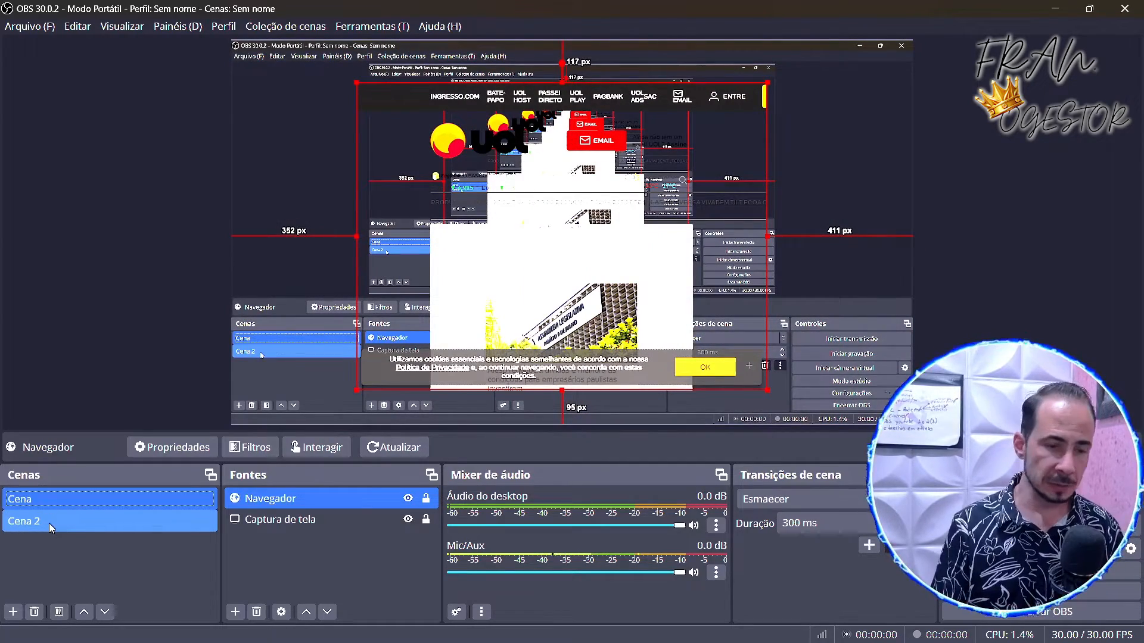
pyautogui.click(49, 523)
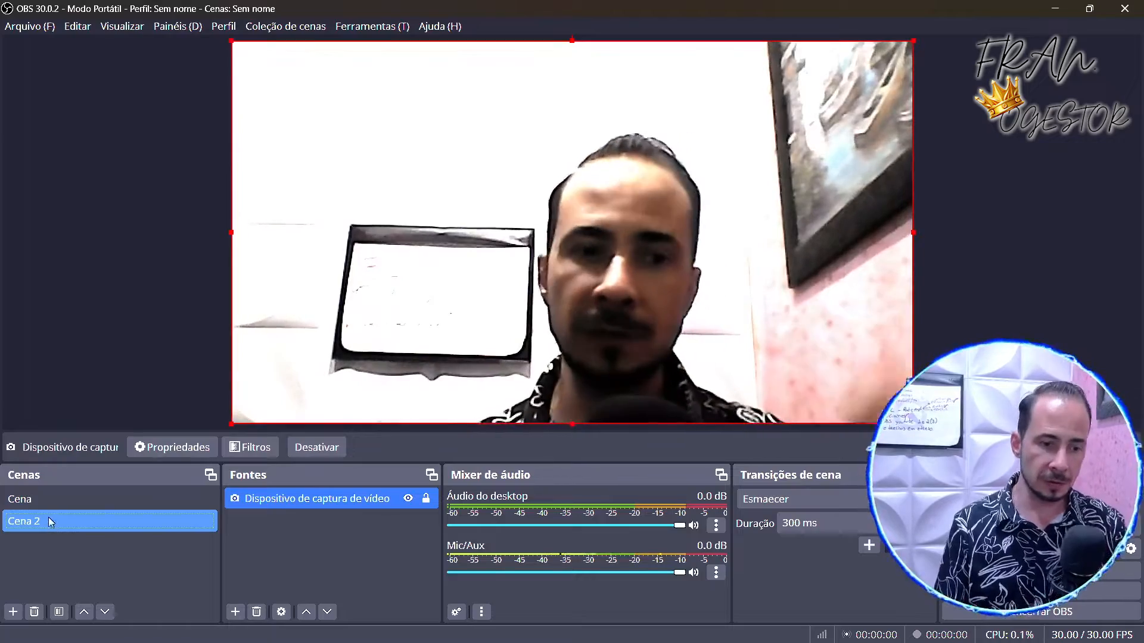
pyautogui.click(49, 505)
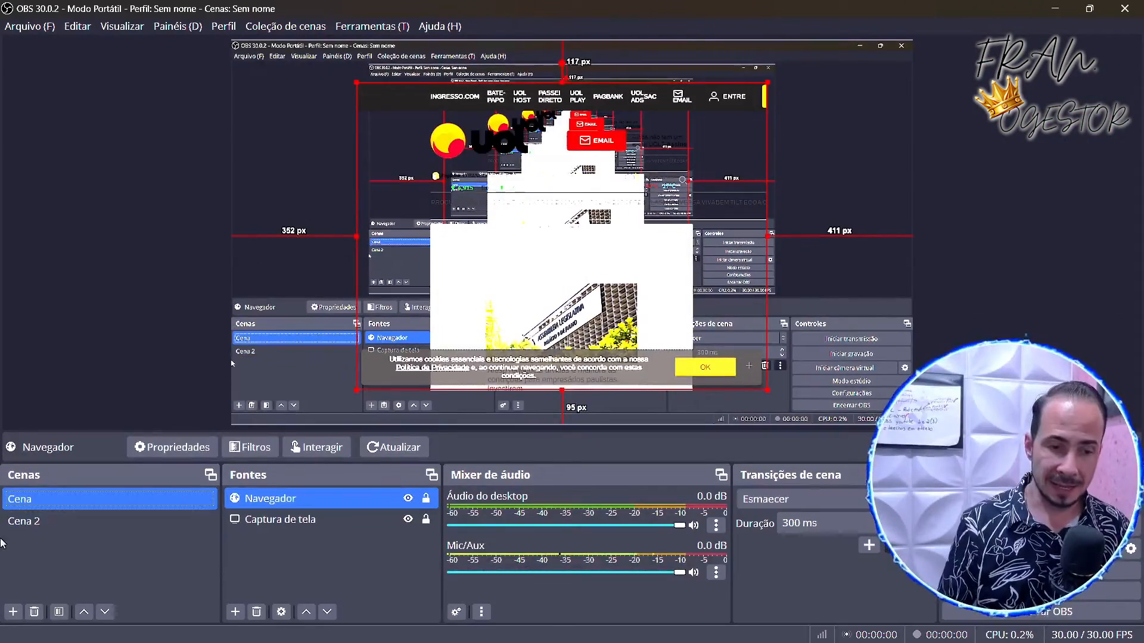
pyautogui.click(54, 522)
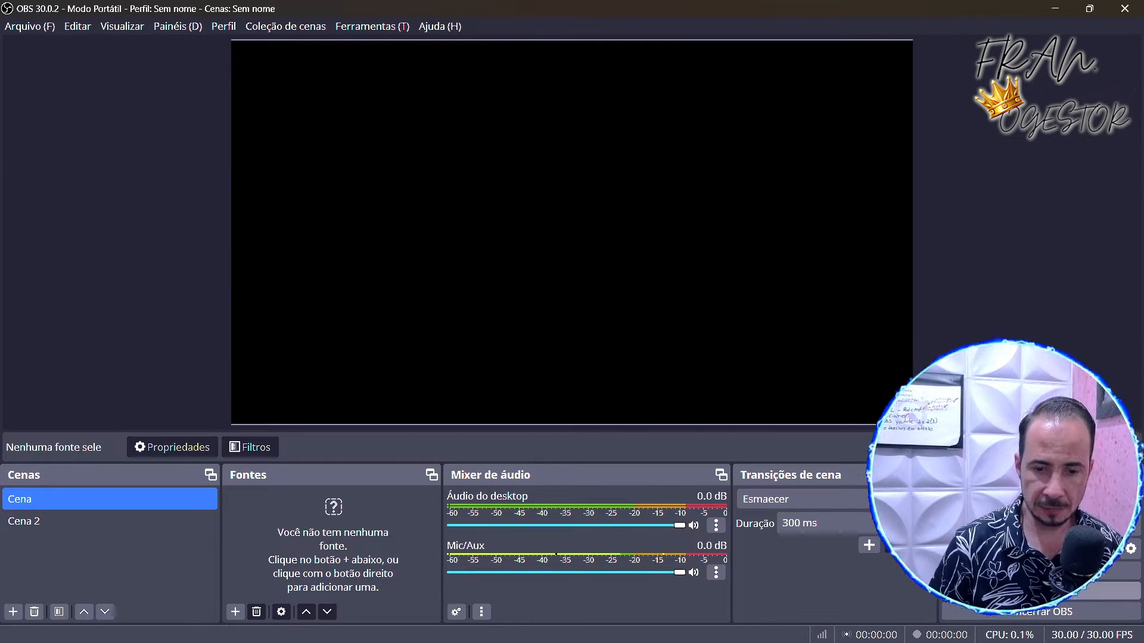
# - Open the program settings and view the available interface themes
pyautogui.click(1041, 591)
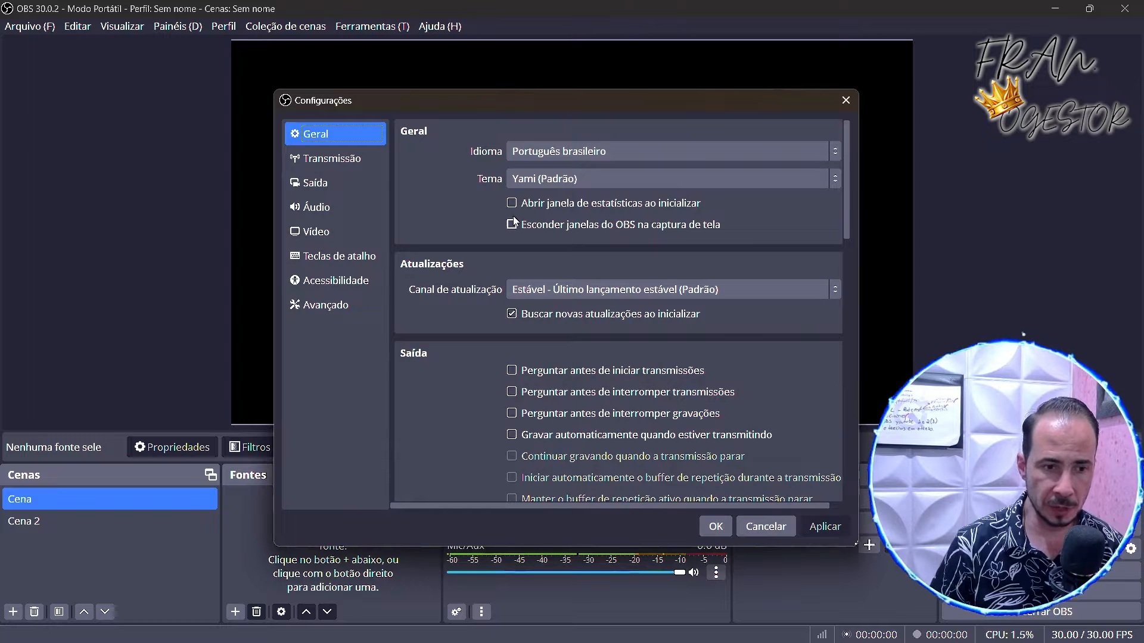
pyautogui.moveTo(546, 113); pyautogui.dragTo(525, 63)
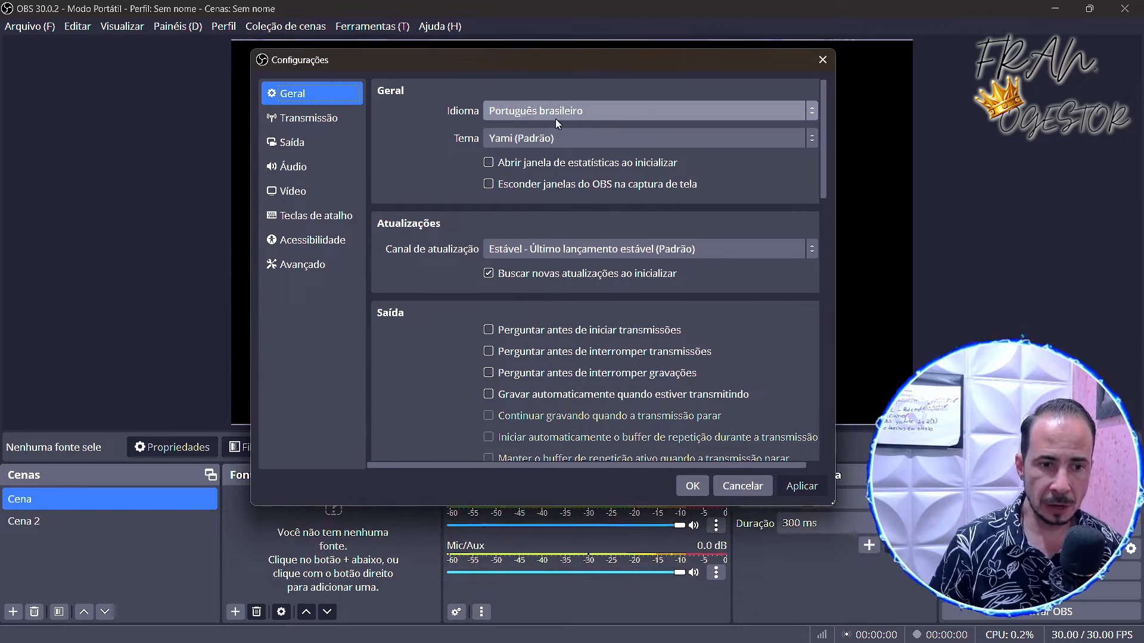
pyautogui.click(581, 146)
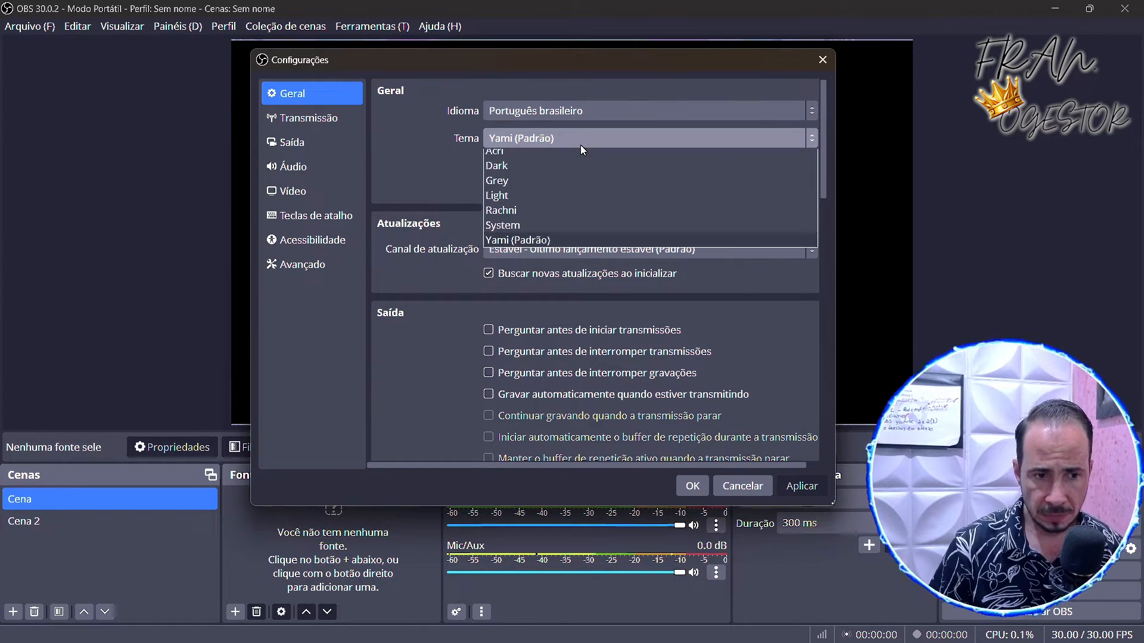
pyautogui.click(562, 138)
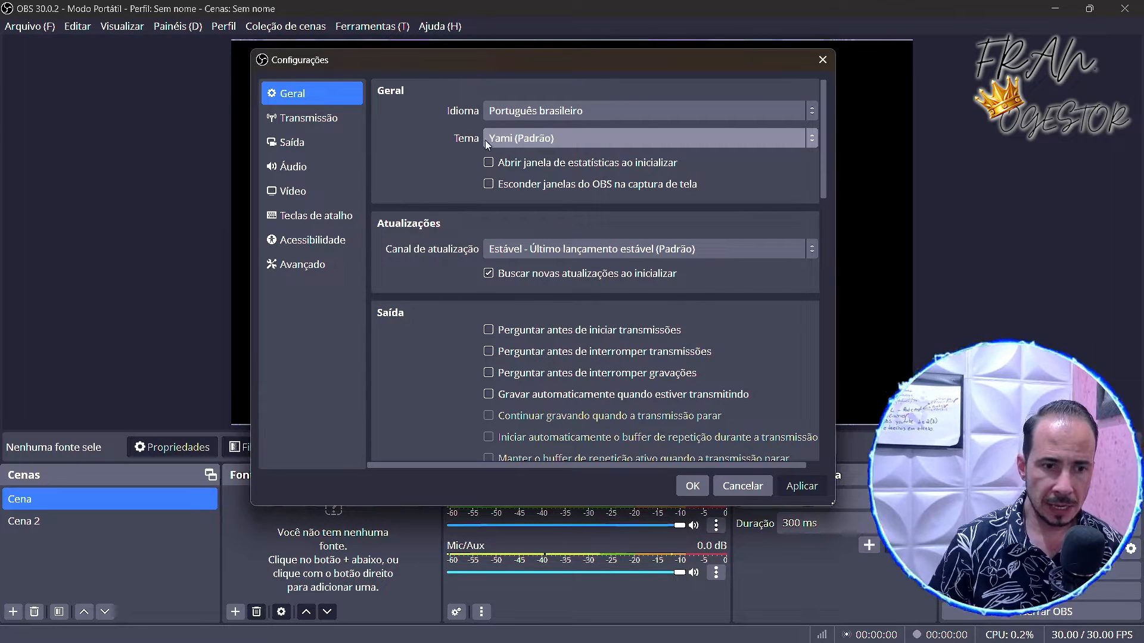
# - Try the Acri interface theme and restore Yami (Padrão)
pyautogui.click(570, 138)
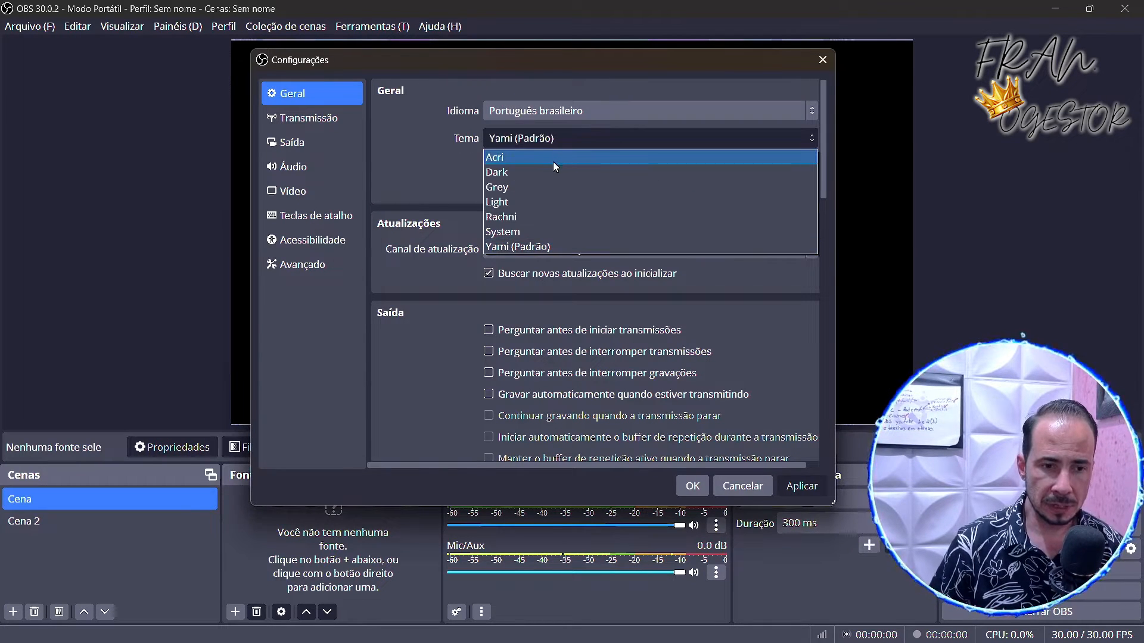
pyautogui.click(553, 158)
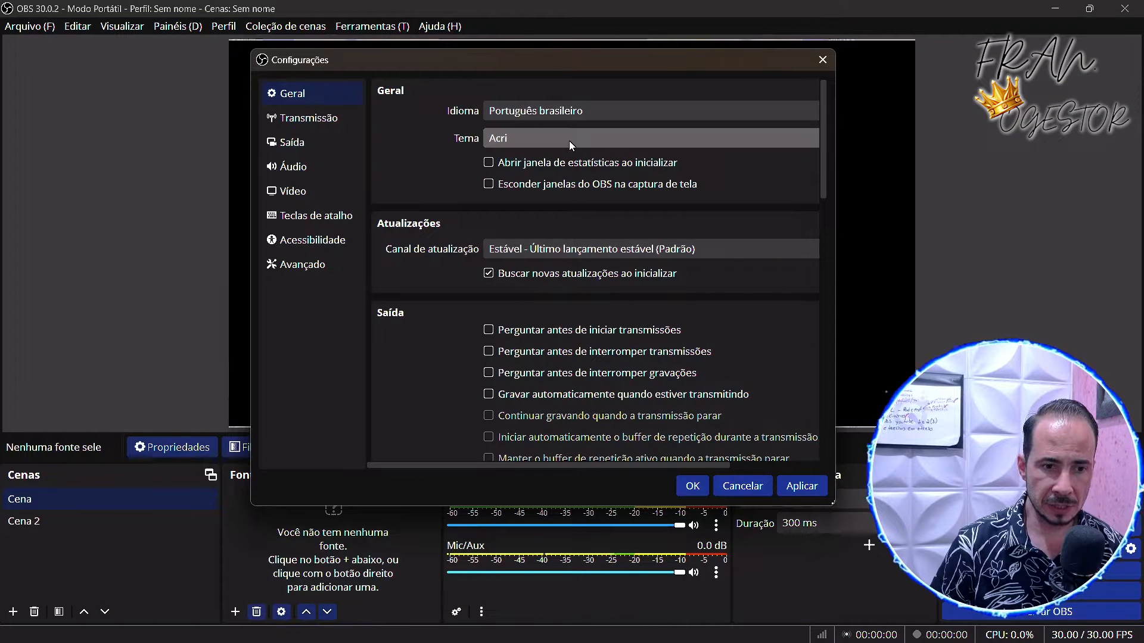
pyautogui.click(569, 141)
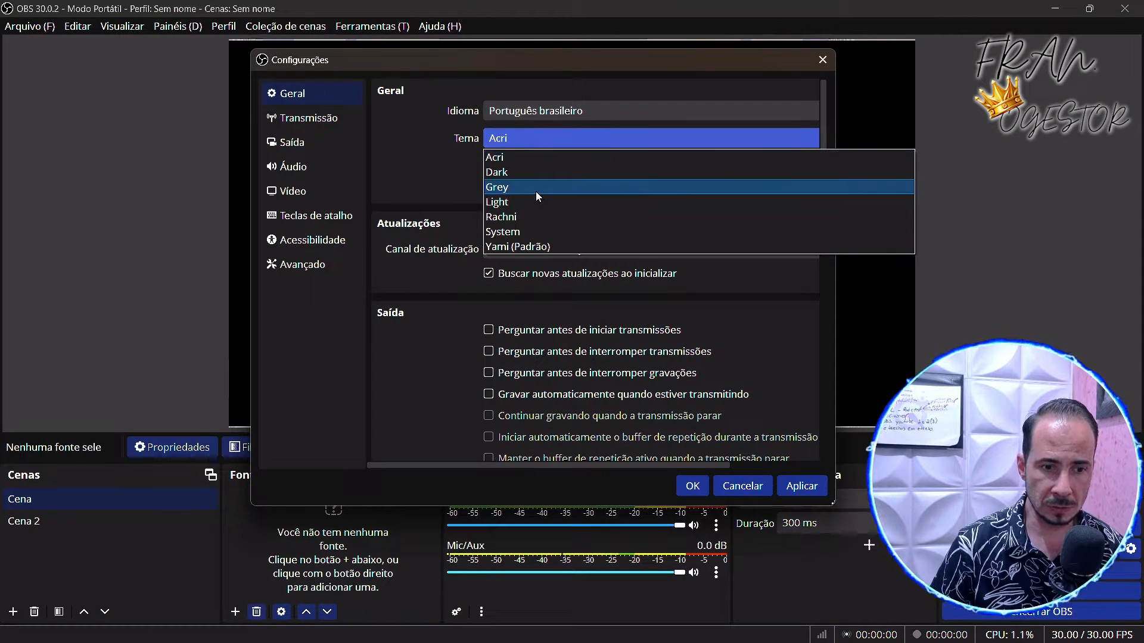
pyautogui.click(539, 246)
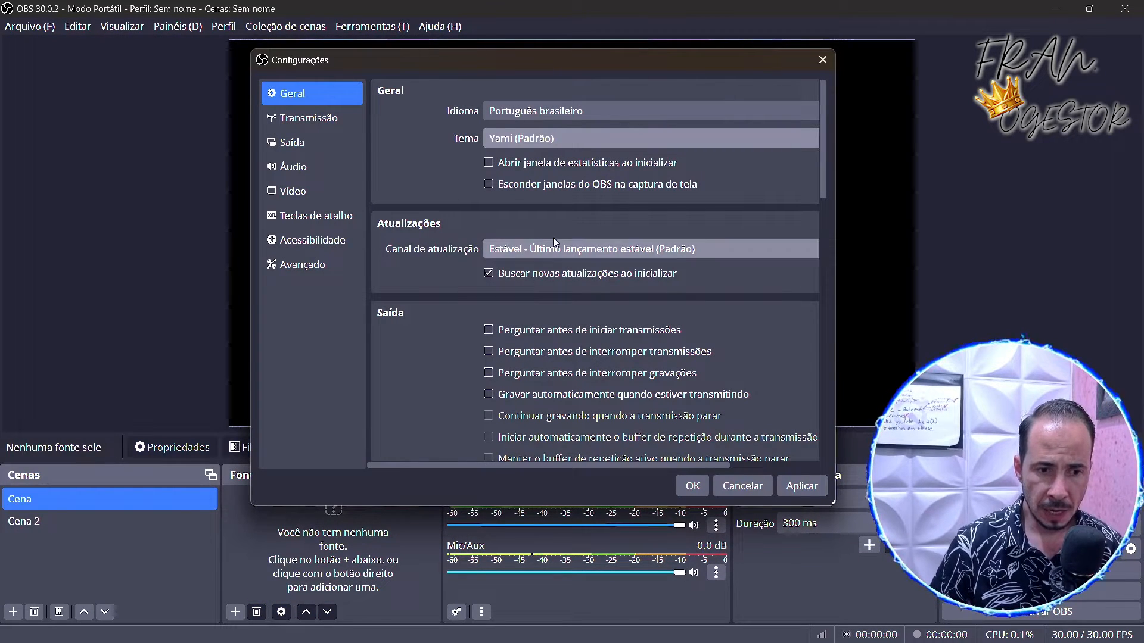
# - Look over the general options and set the streaming service to YouTube - RTMPS
pyautogui.scroll(-3, 536, 274)
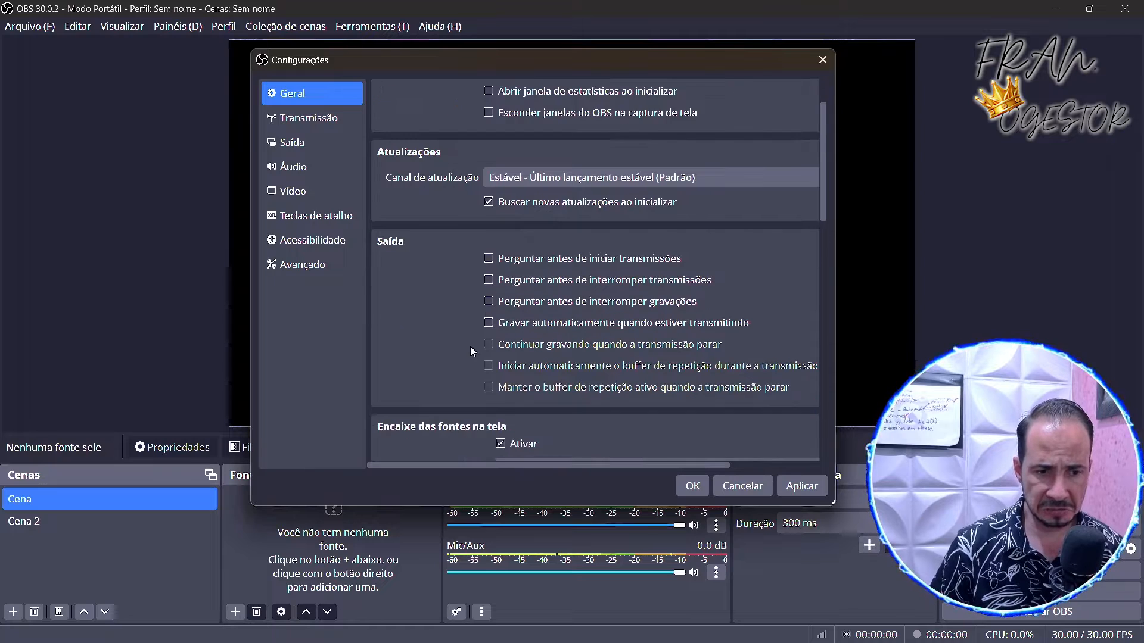
pyautogui.scroll(-1, 470, 351)
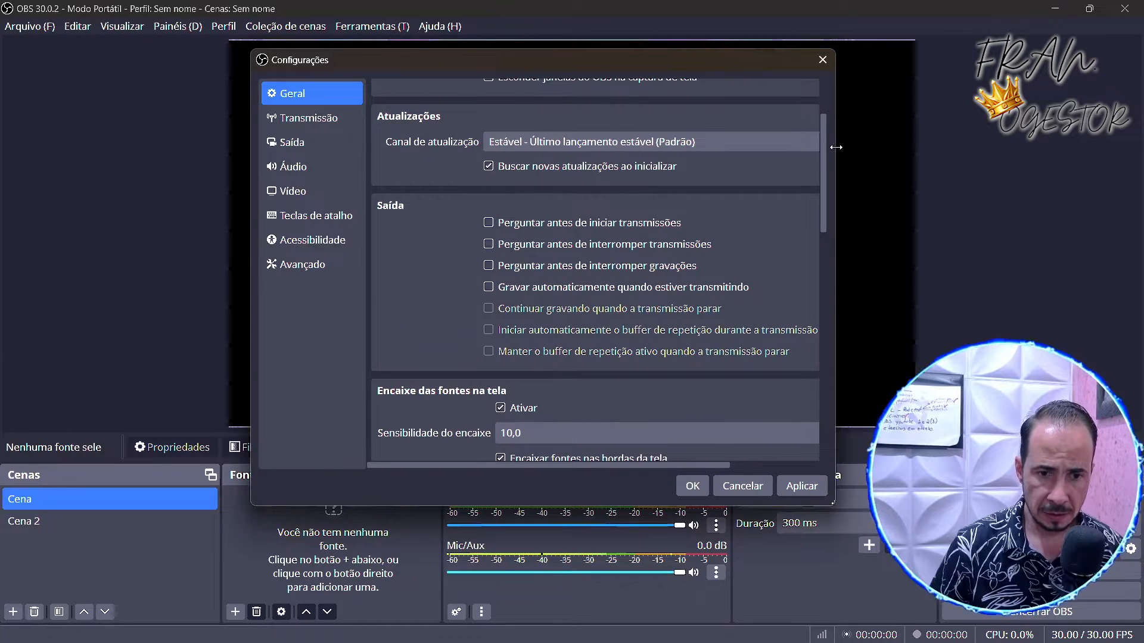
pyautogui.moveTo(825, 152); pyautogui.dragTo(842, 95)
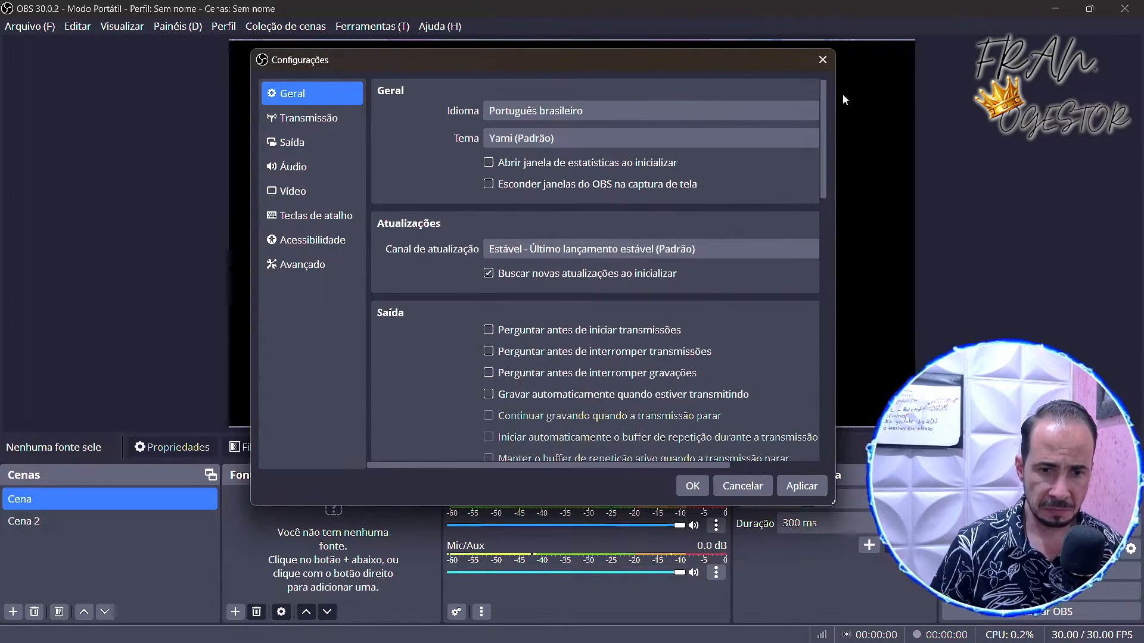
pyautogui.click(305, 118)
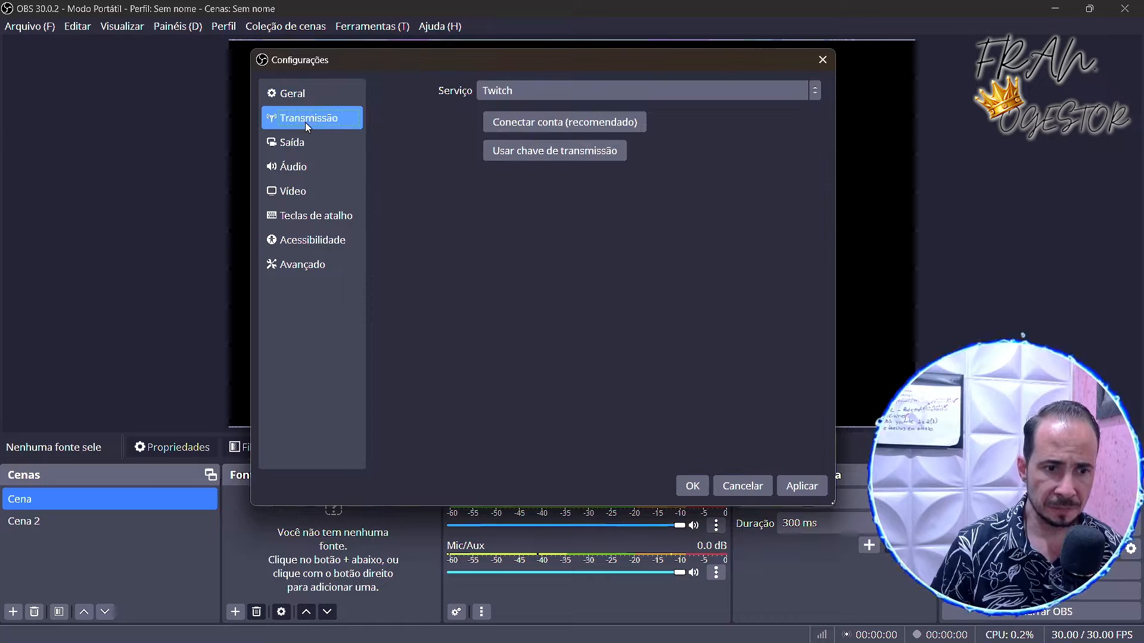
pyautogui.click(566, 93)
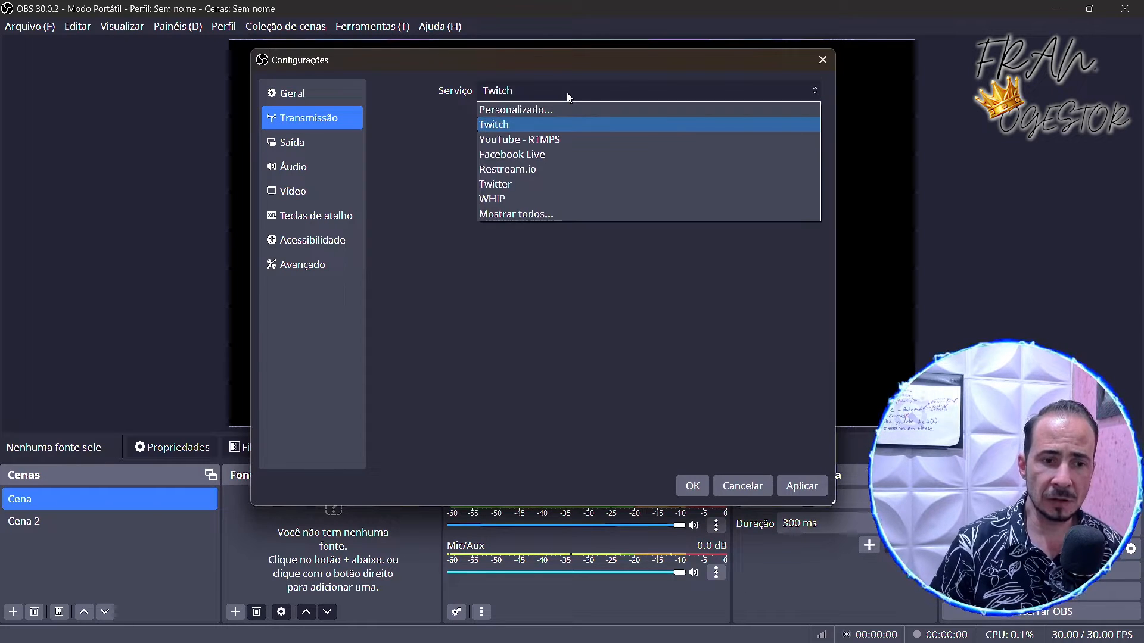
pyautogui.click(556, 141)
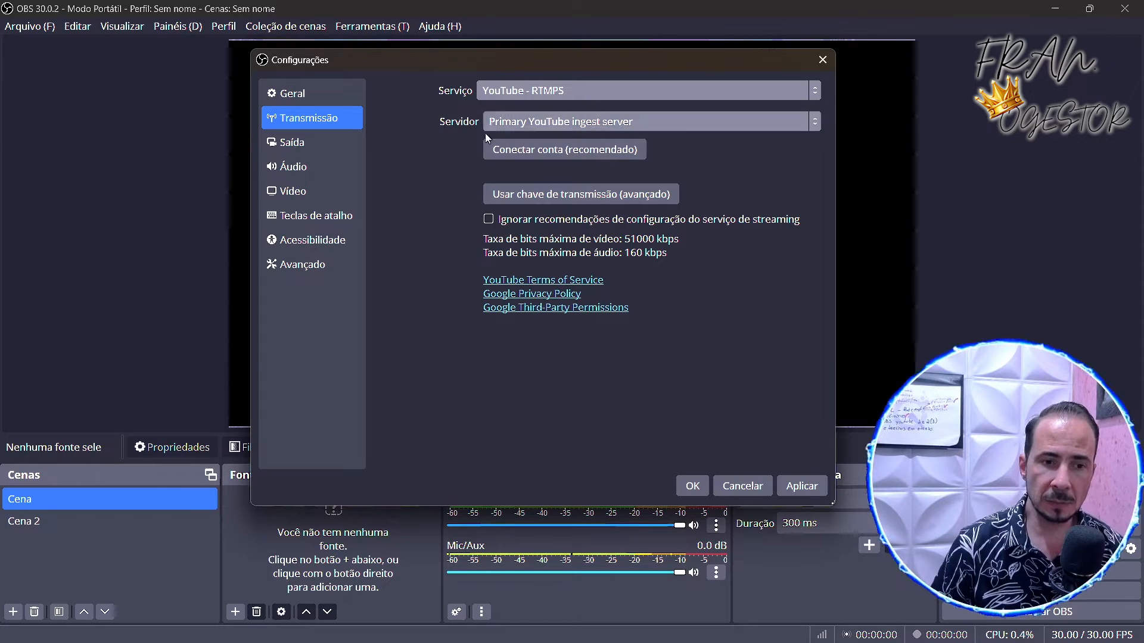
# - Start connecting a YouTube account, close the Google sign-in page and cancel the authorization
pyautogui.click(563, 147)
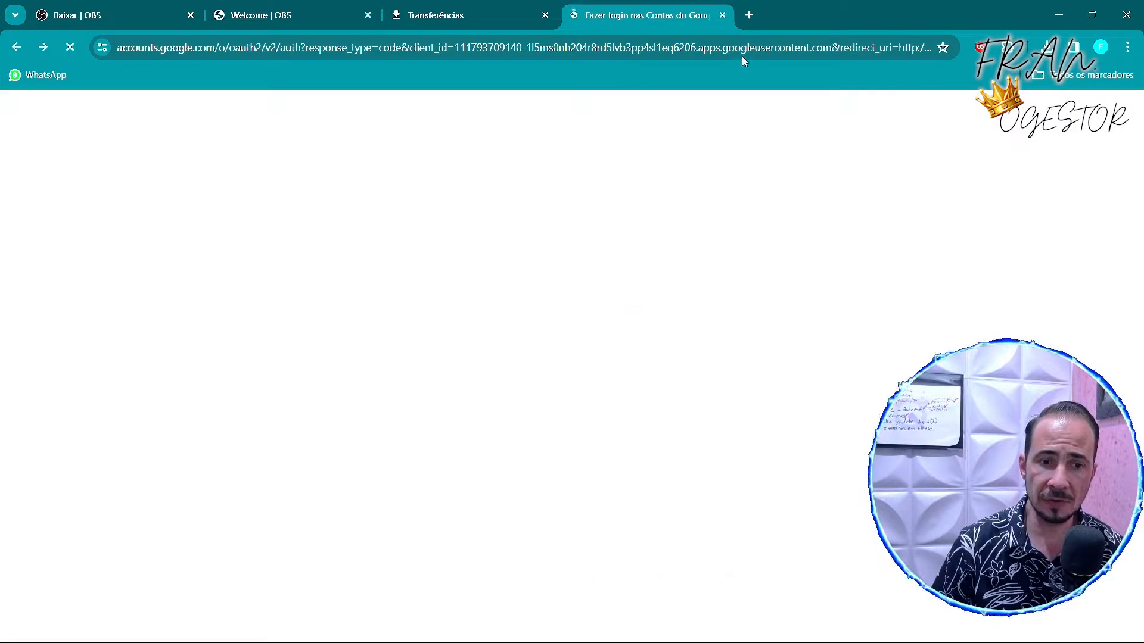
pyautogui.click(723, 15)
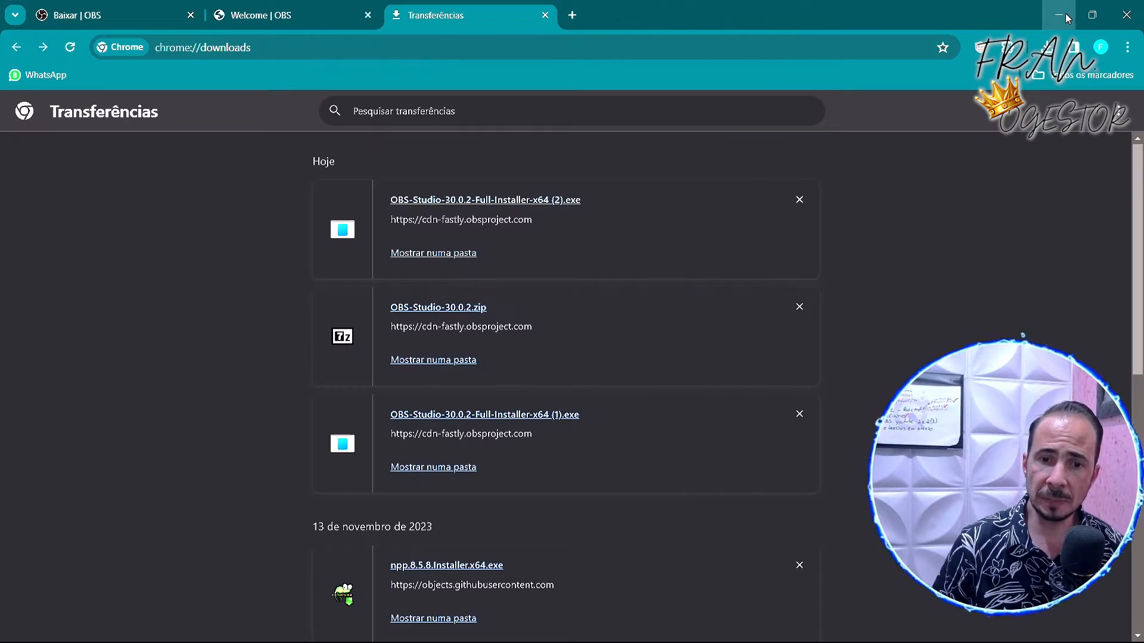
pyautogui.click(1066, 16)
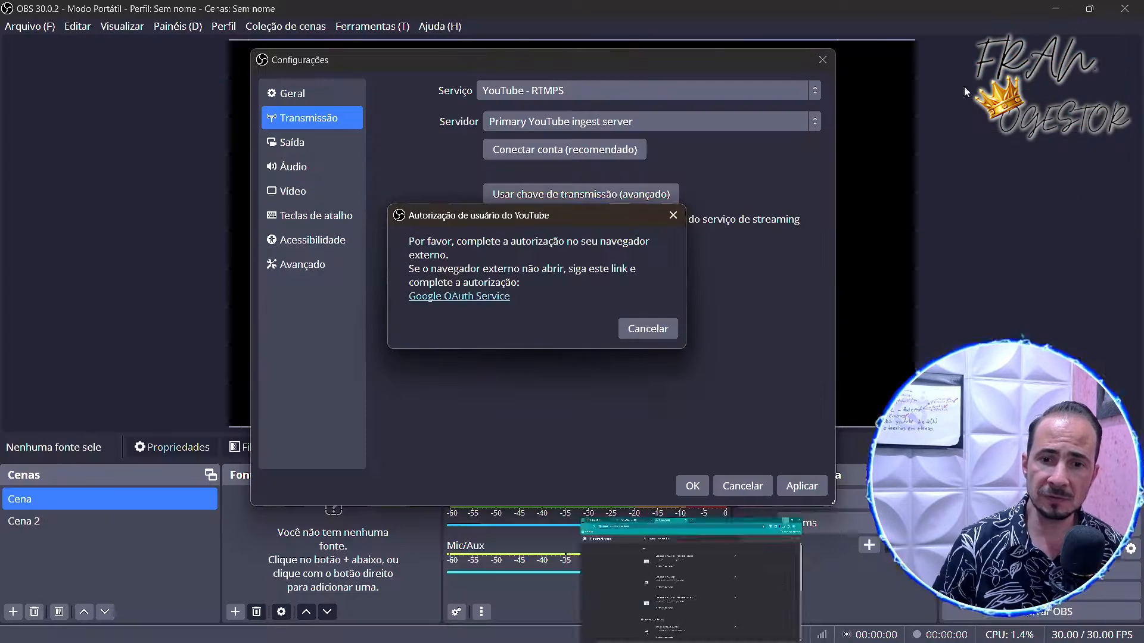
pyautogui.click(669, 215)
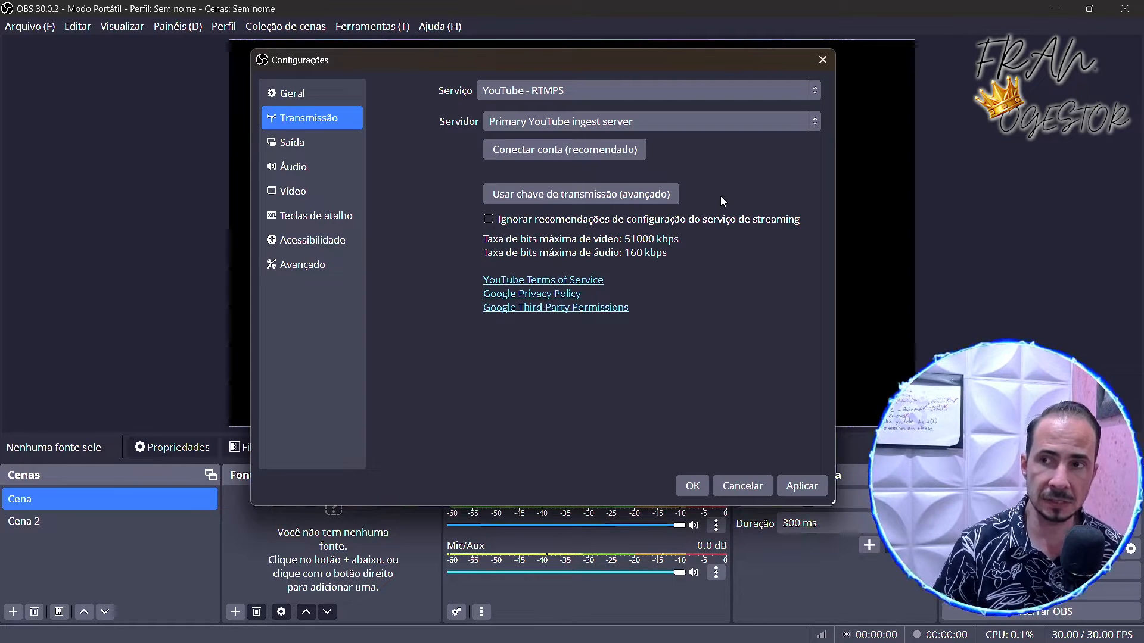
# - Set the output mode to Avançado and choose x264 as the streaming video encoder
pyautogui.click(313, 147)
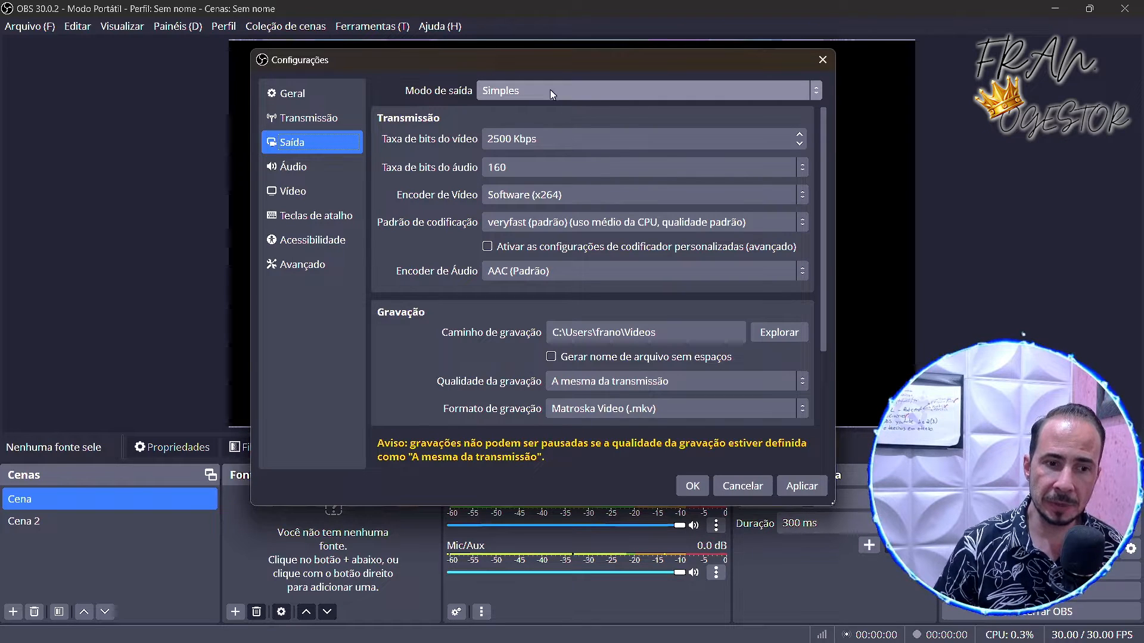
pyautogui.click(590, 93)
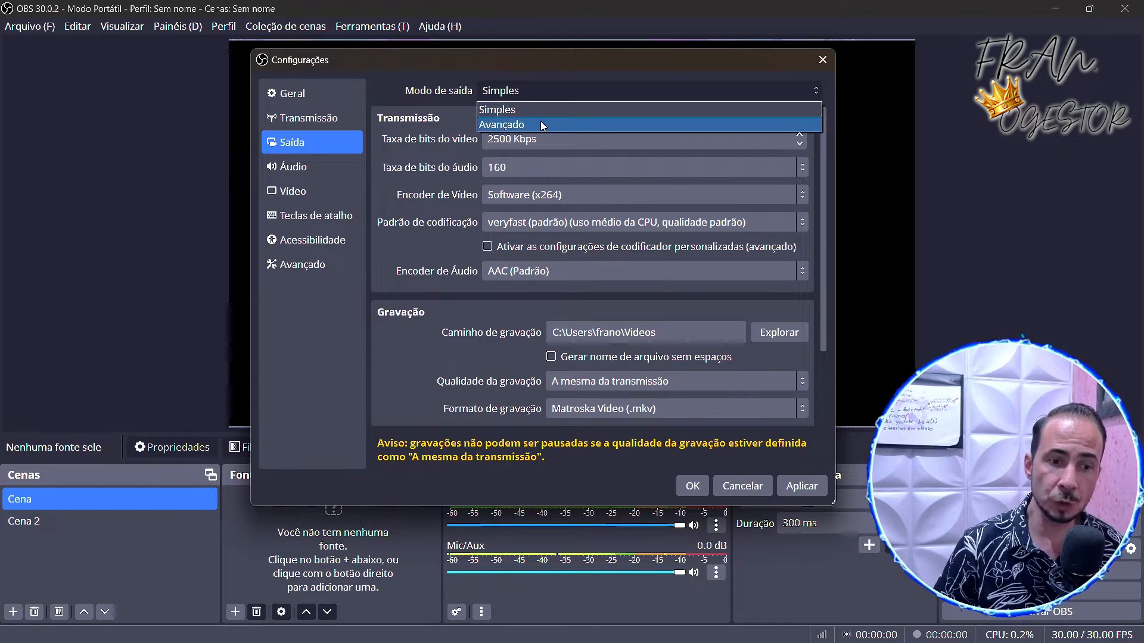
pyautogui.click(541, 122)
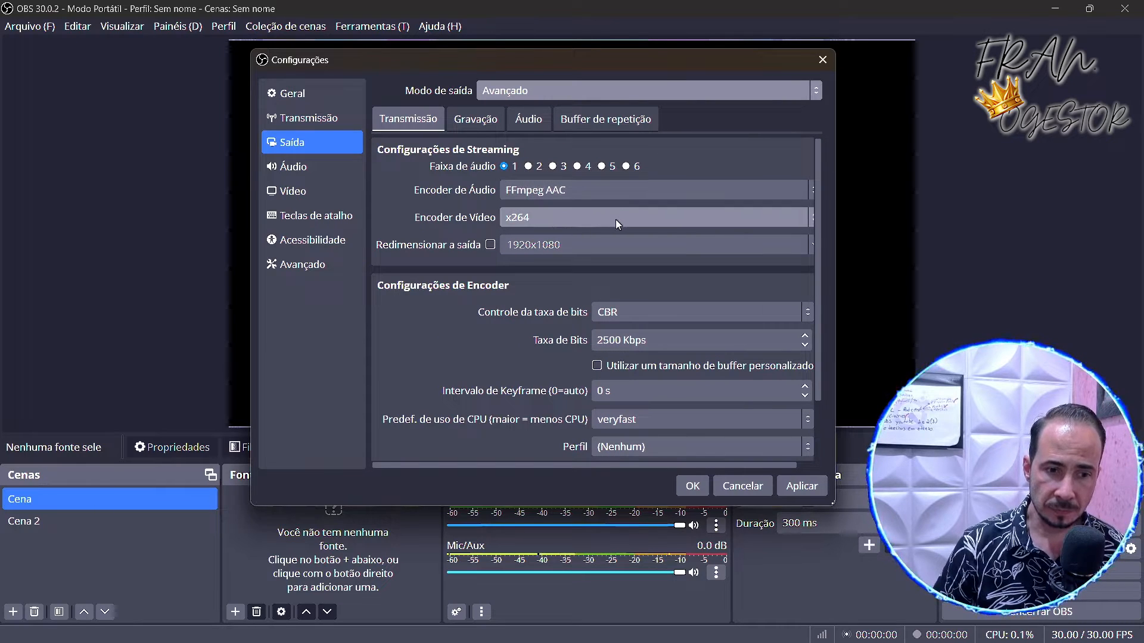
pyautogui.click(570, 218)
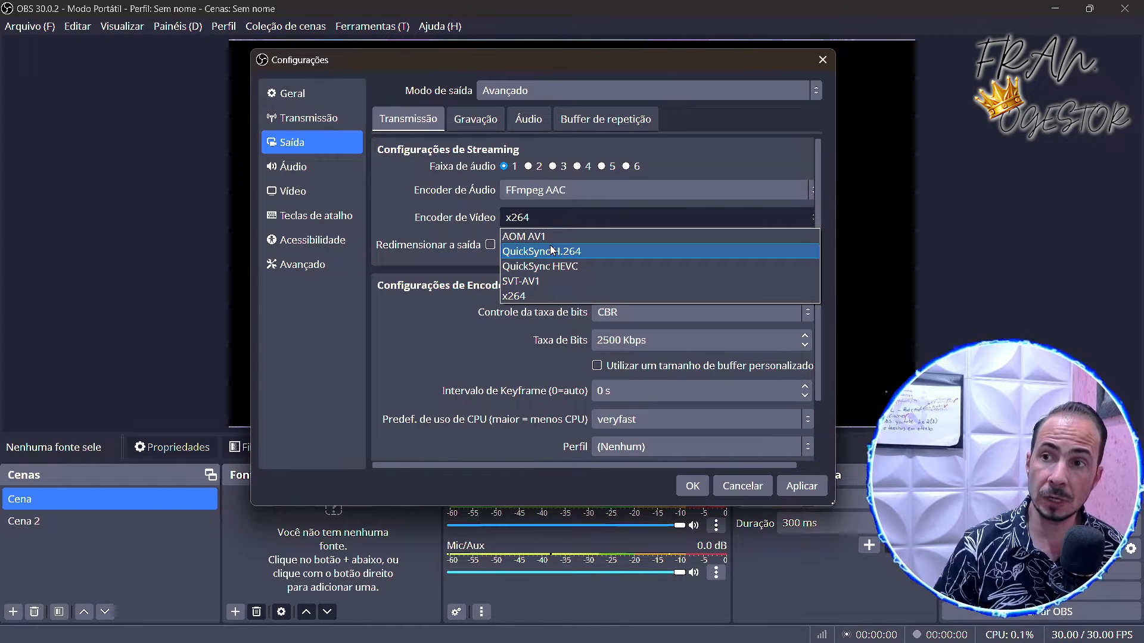
pyautogui.click(545, 300)
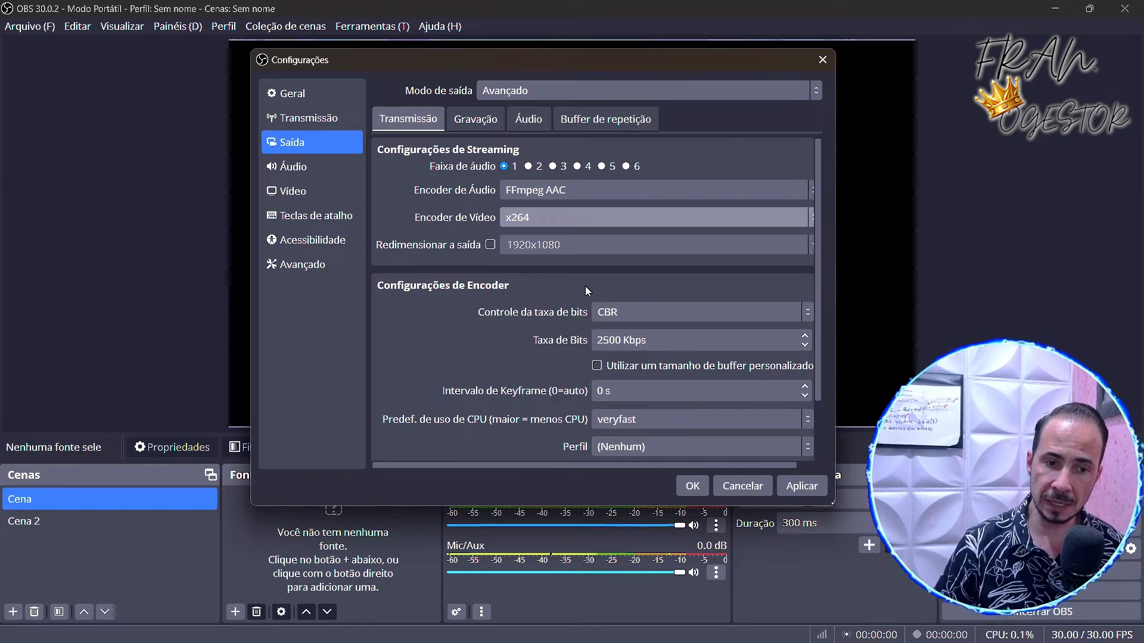
# - Look over the streaming video and audio encoder choices, keeping x264 and FFmpeg AAC, and enlarge the settings window
pyautogui.click(583, 219)
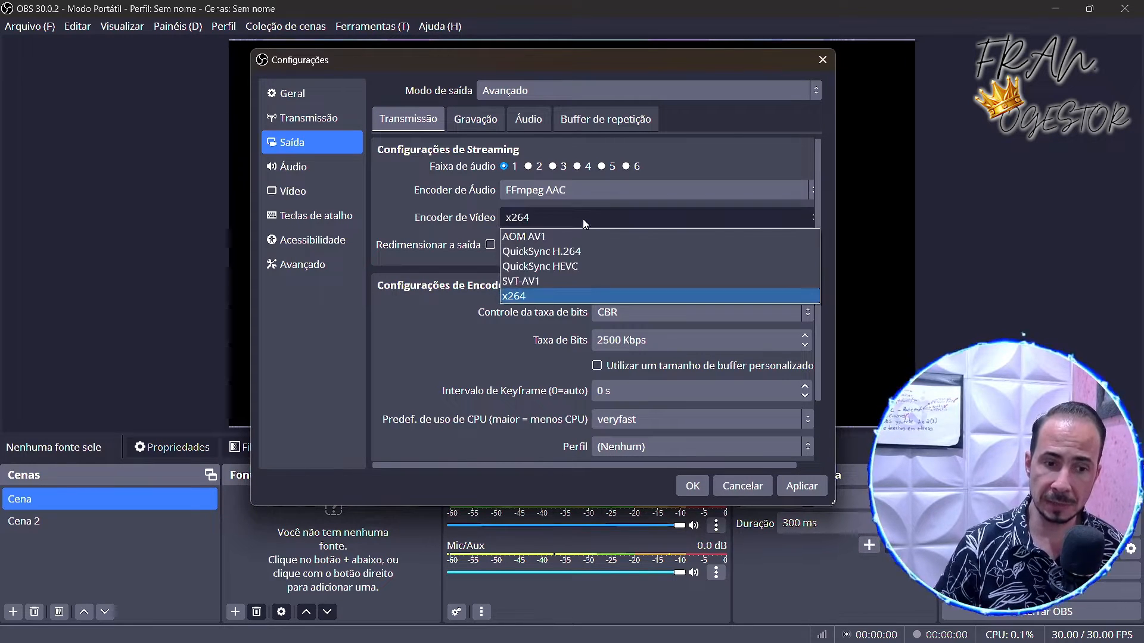
pyautogui.click(546, 298)
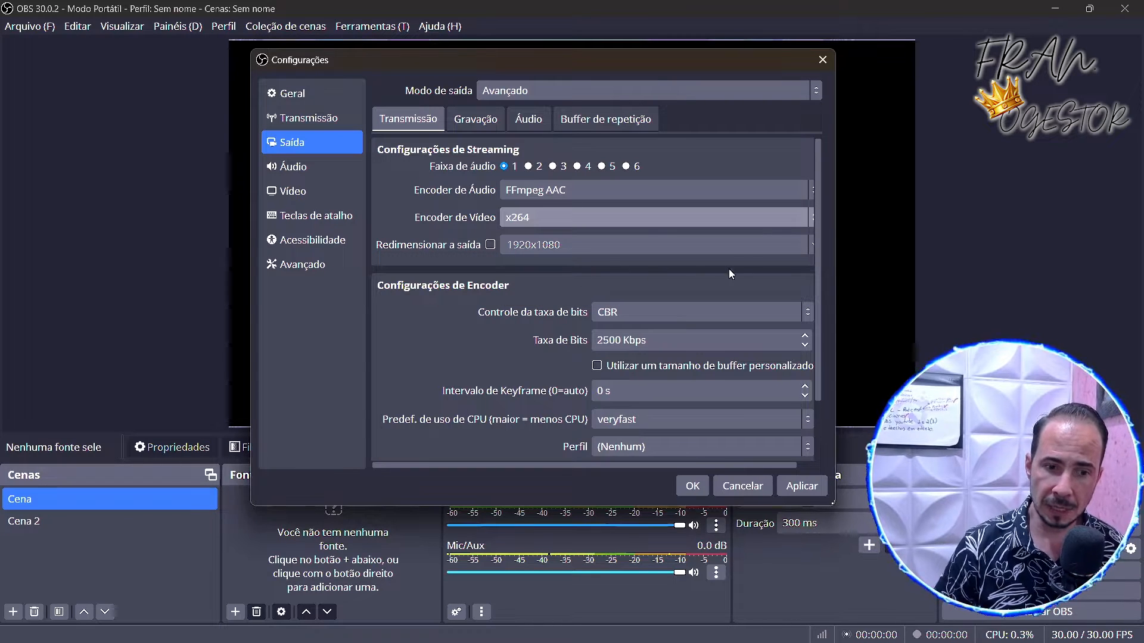
pyautogui.moveTo(833, 504); pyautogui.dragTo(942, 563)
pyautogui.scroll(-1, 539, 262)
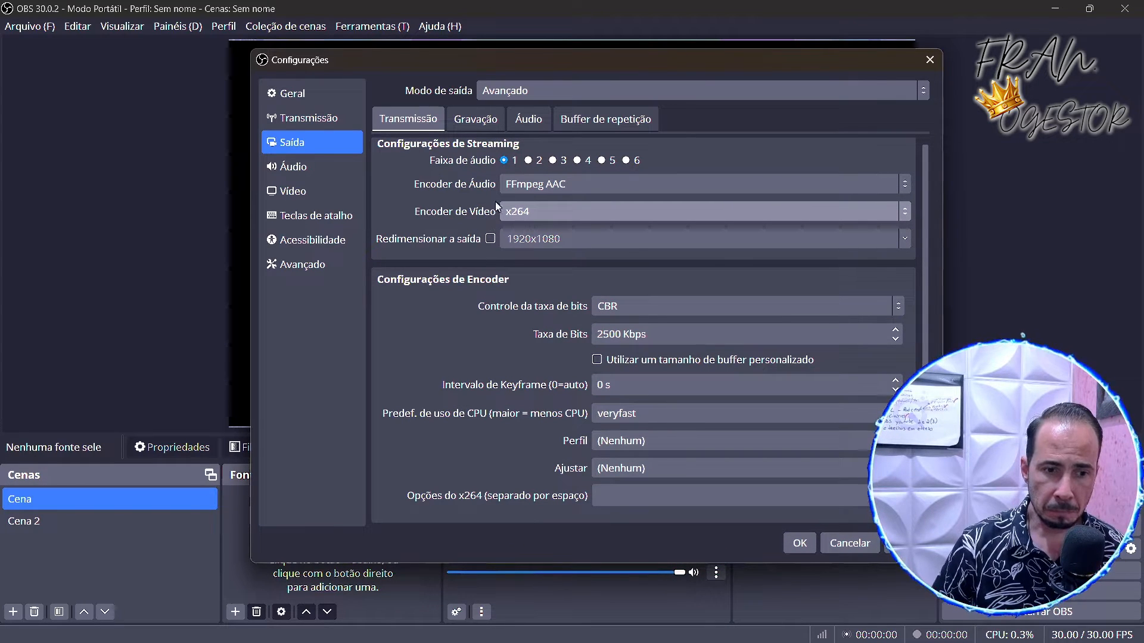
pyautogui.click(557, 186)
pyautogui.click(560, 188)
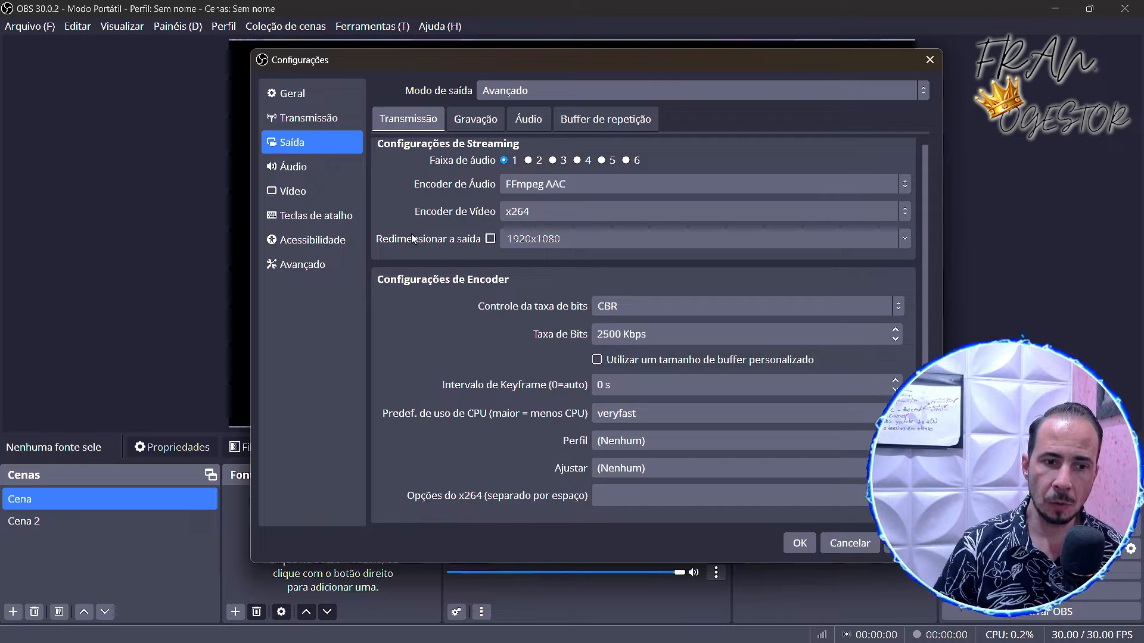
# - Try rescaling the streaming output, look over the offered resolutions and turn rescaling off again
pyautogui.click(494, 241)
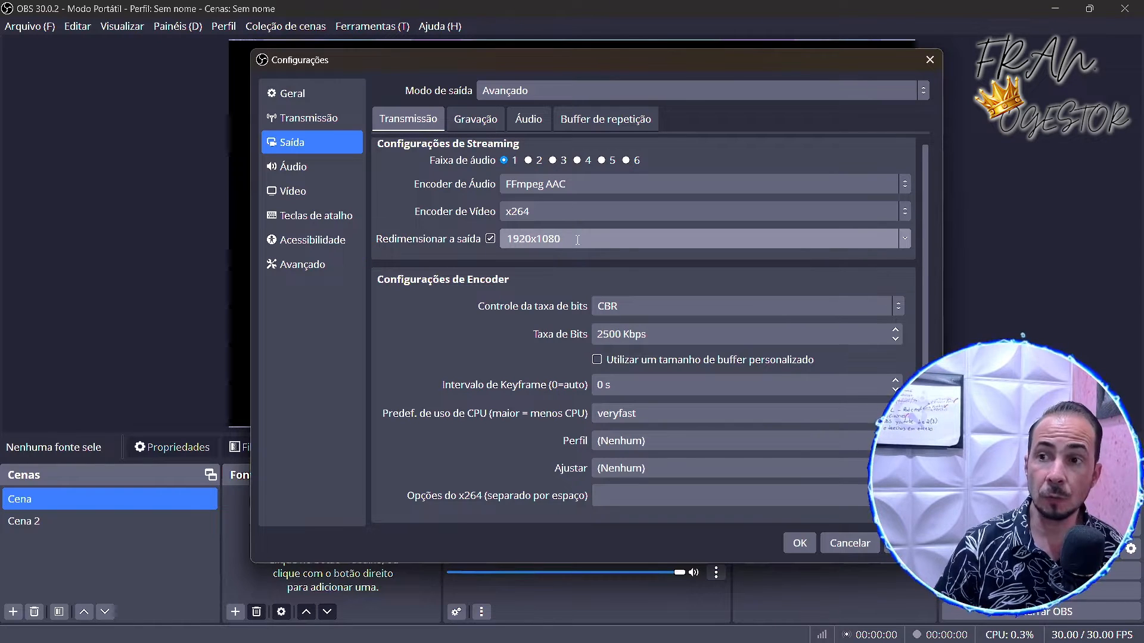
pyautogui.click(905, 239)
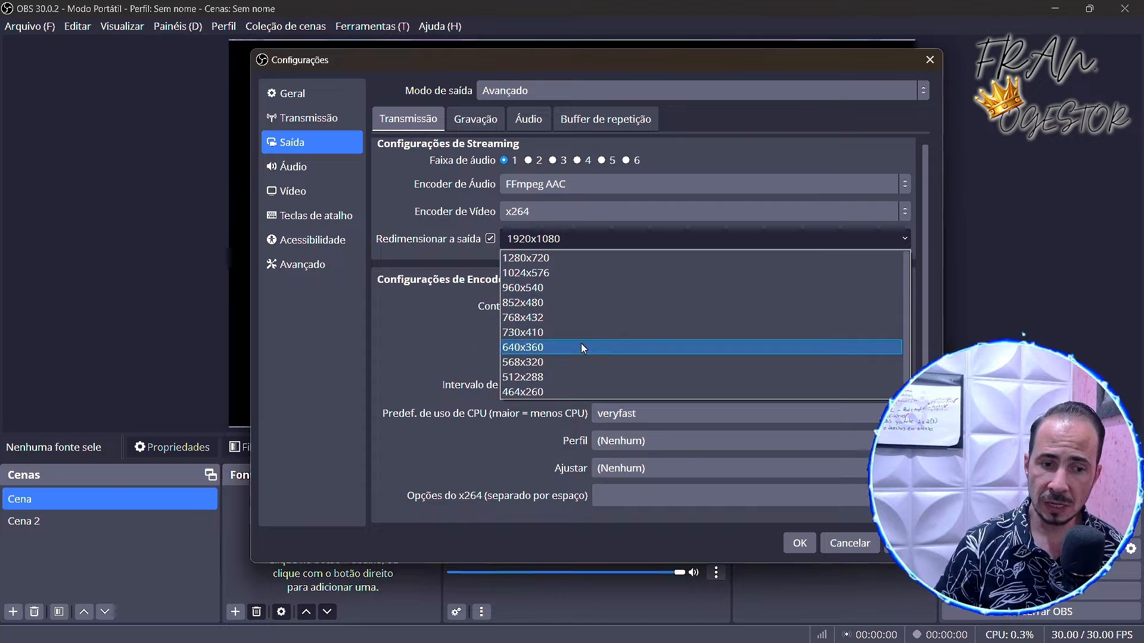
pyautogui.click(891, 239)
pyautogui.click(490, 239)
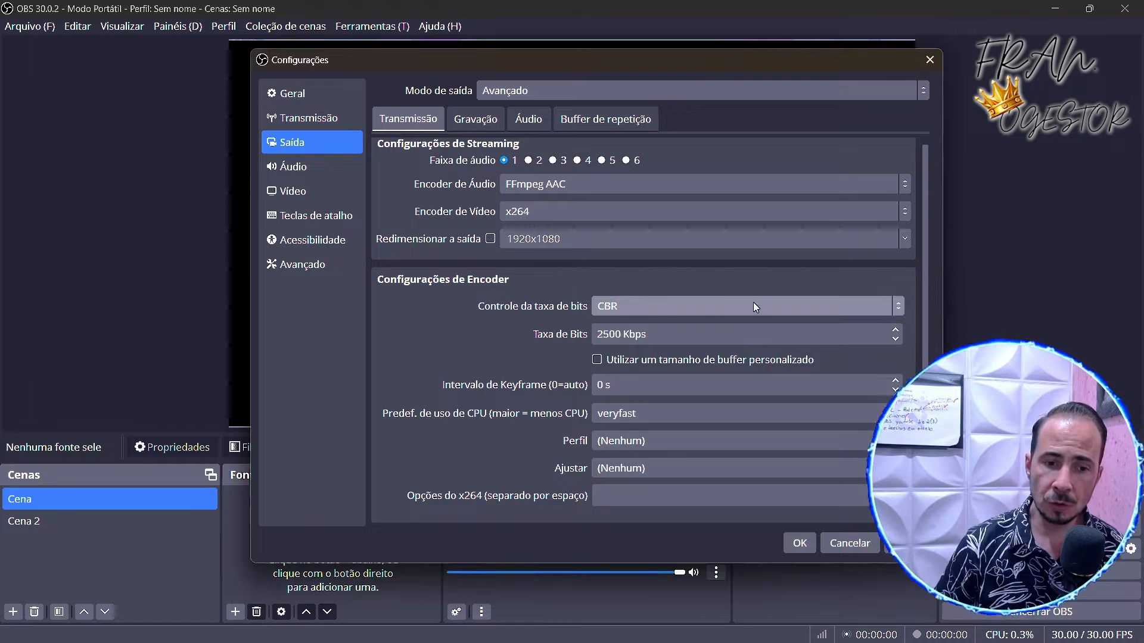
# - Keep CBR rate control for streaming and set the bitrate to 6000 Kbps and the keyframe interval to 2 s
pyautogui.click(899, 308)
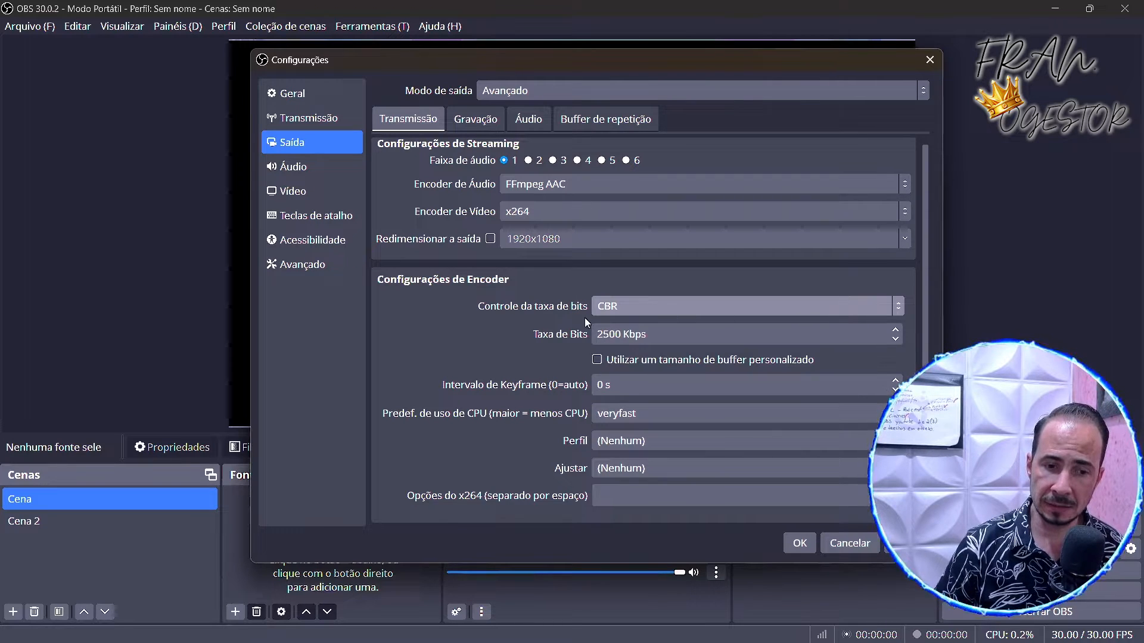
pyautogui.doubleClick(620, 334)
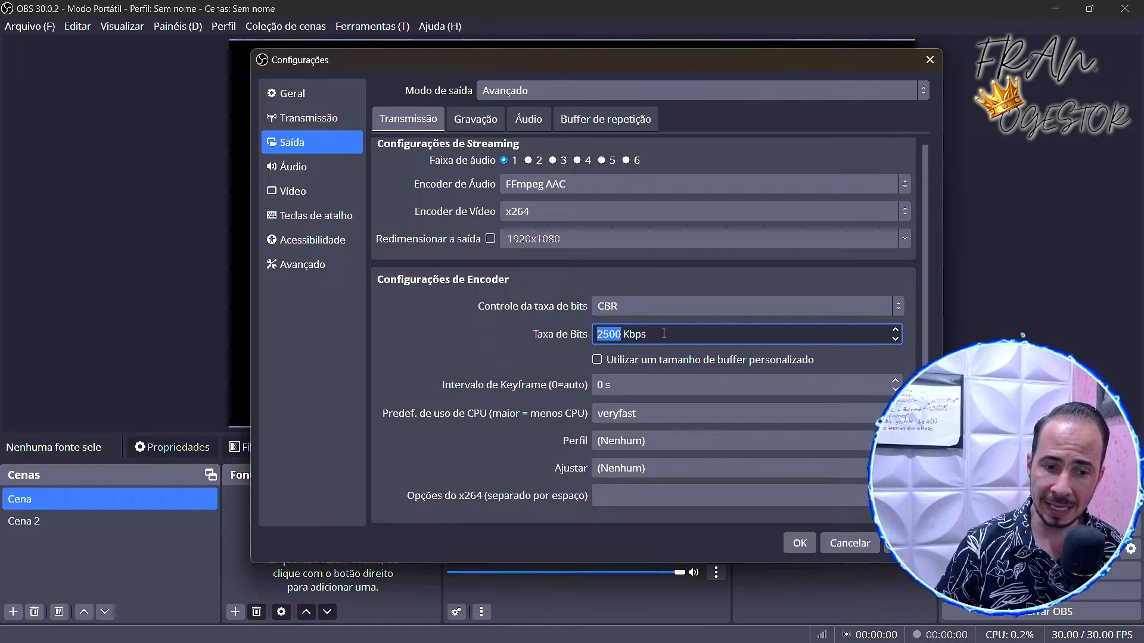
pyautogui.write('6000')
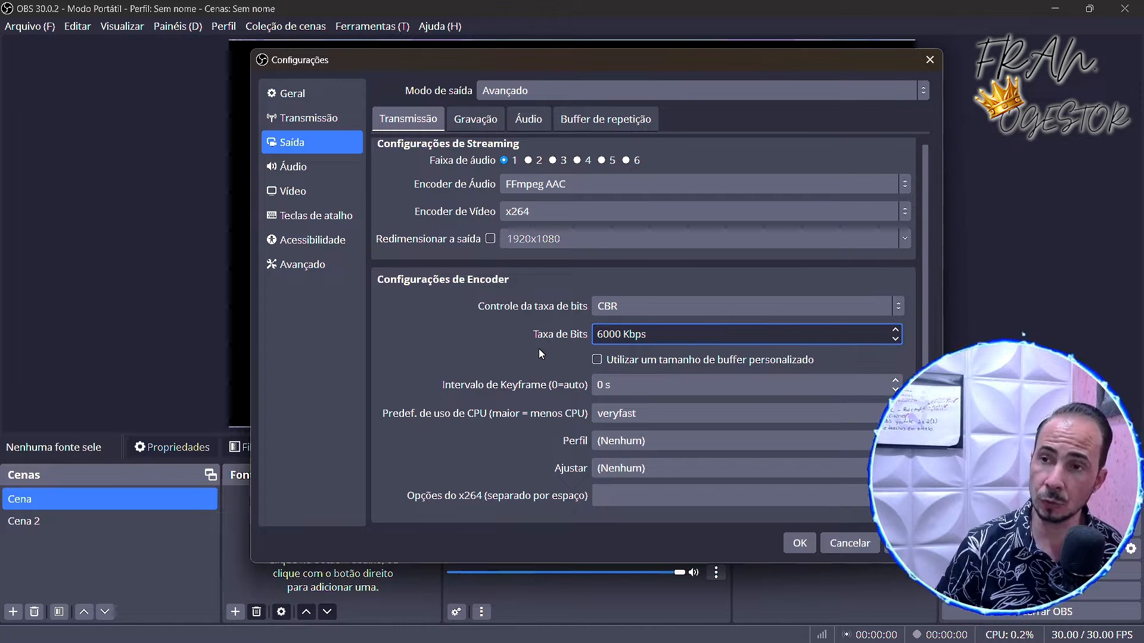
pyautogui.click(555, 354)
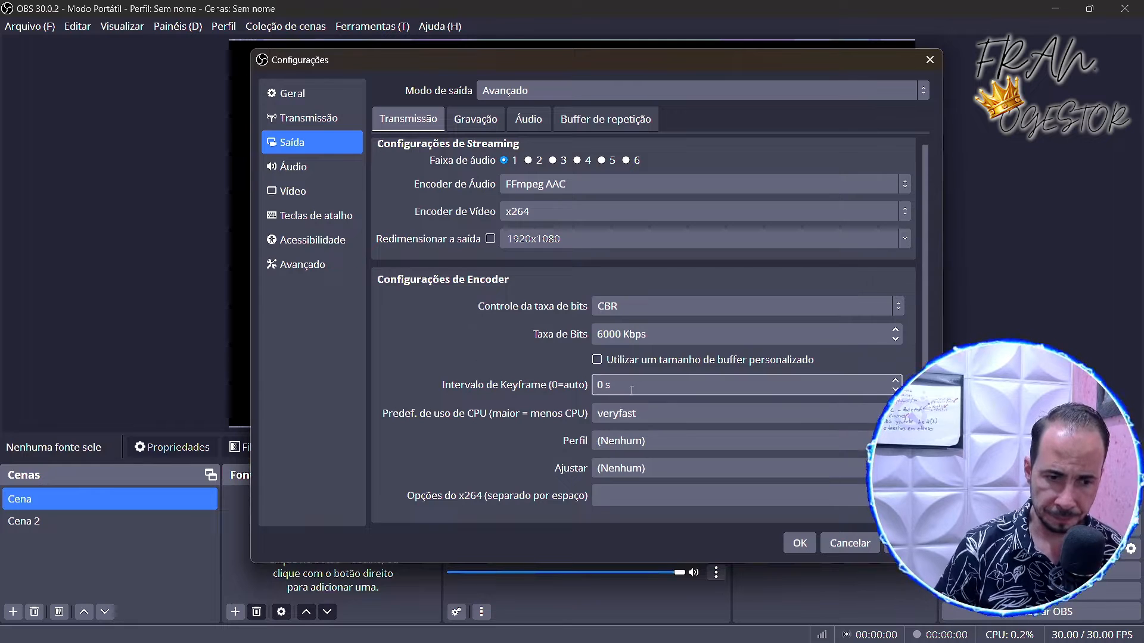
pyautogui.doubleClick(598, 385)
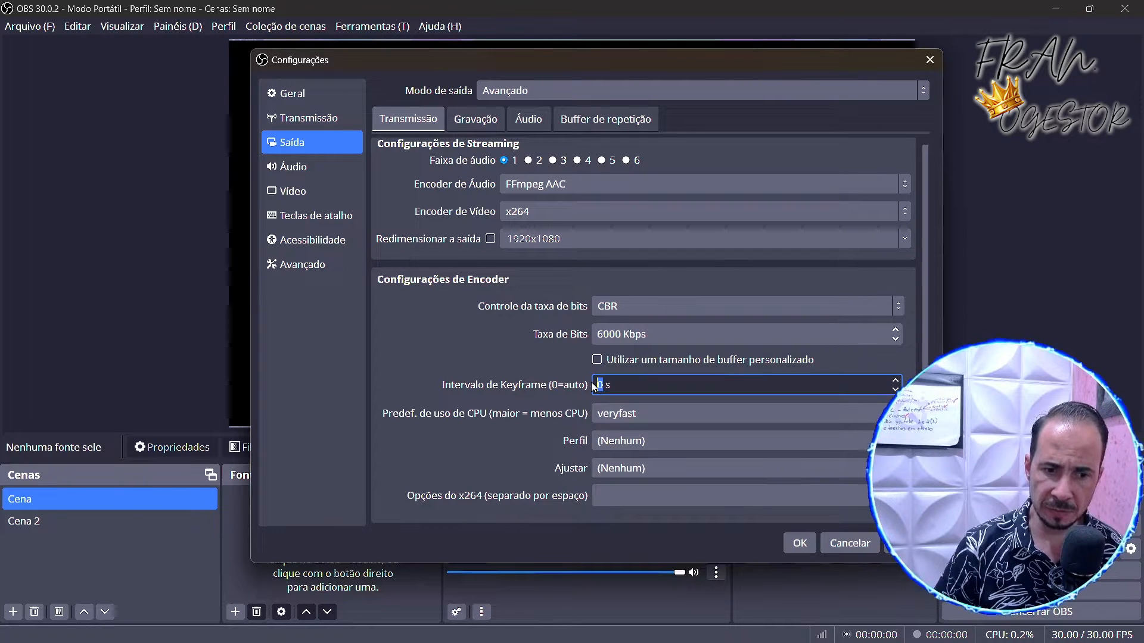
pyautogui.write('2')
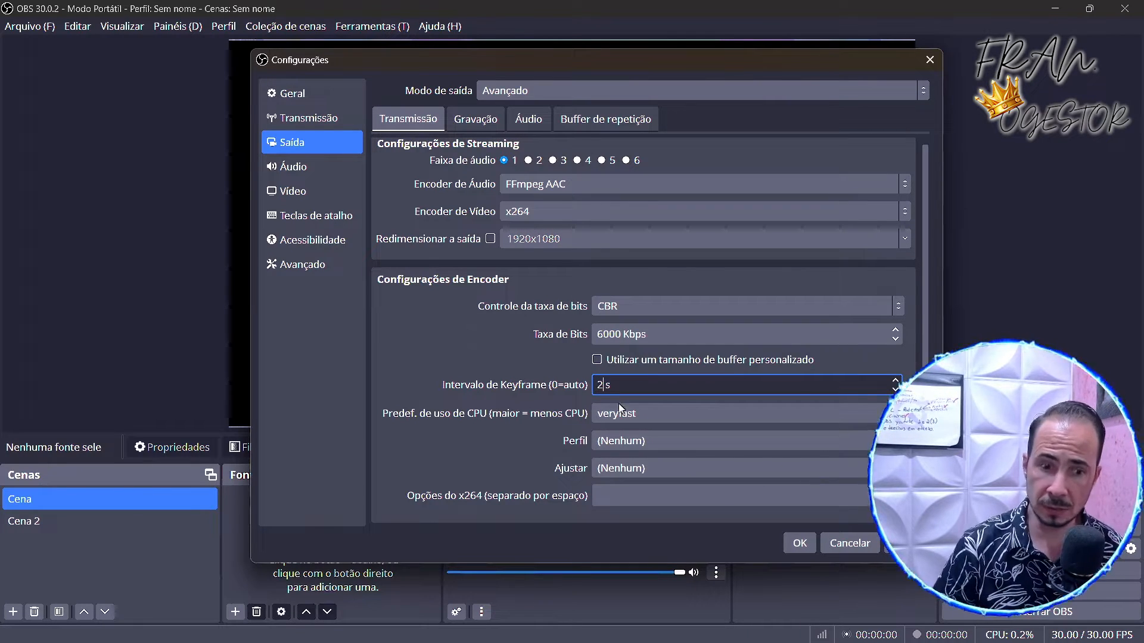
# - Look over the CPU usage presets for the streaming encoder, keeping veryfast
pyautogui.click(668, 412)
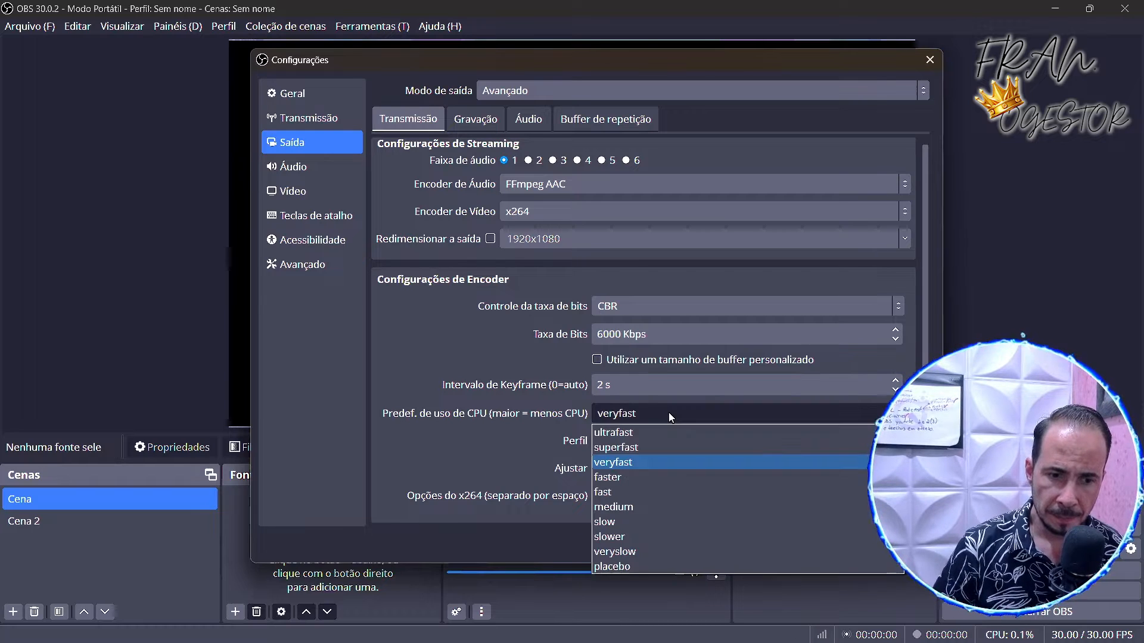
pyautogui.click(669, 412)
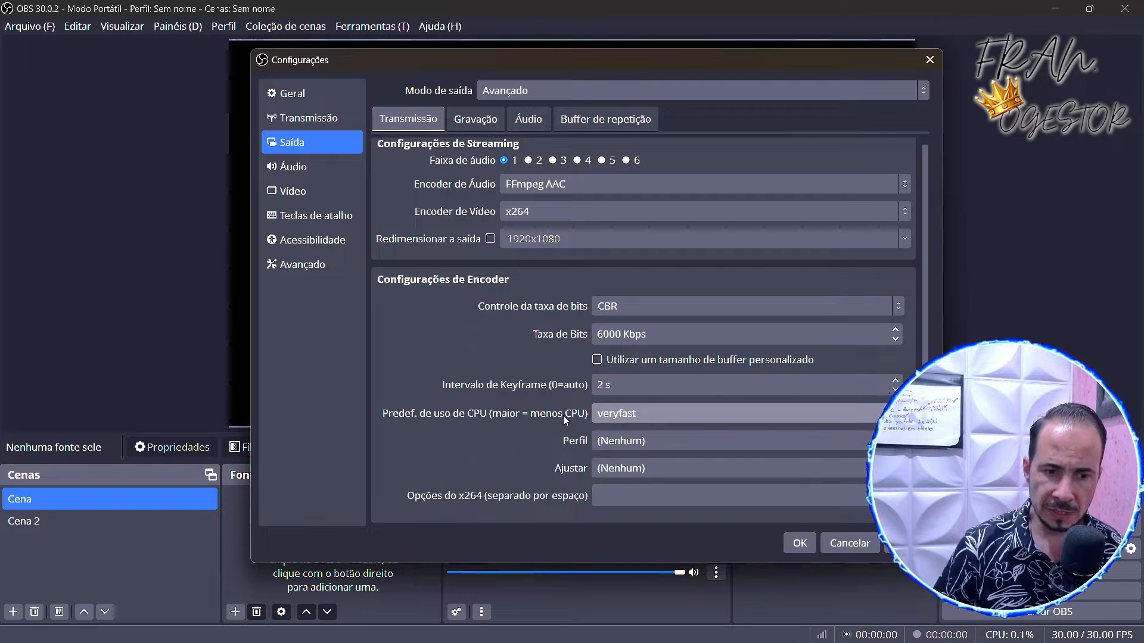
pyautogui.click(676, 416)
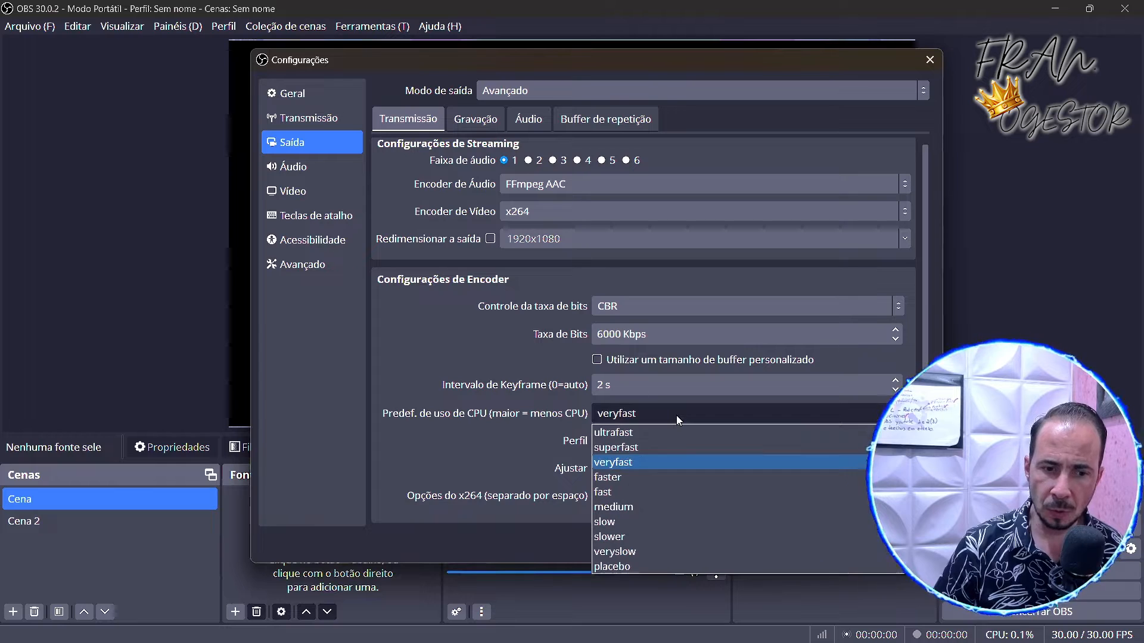
pyautogui.click(677, 420)
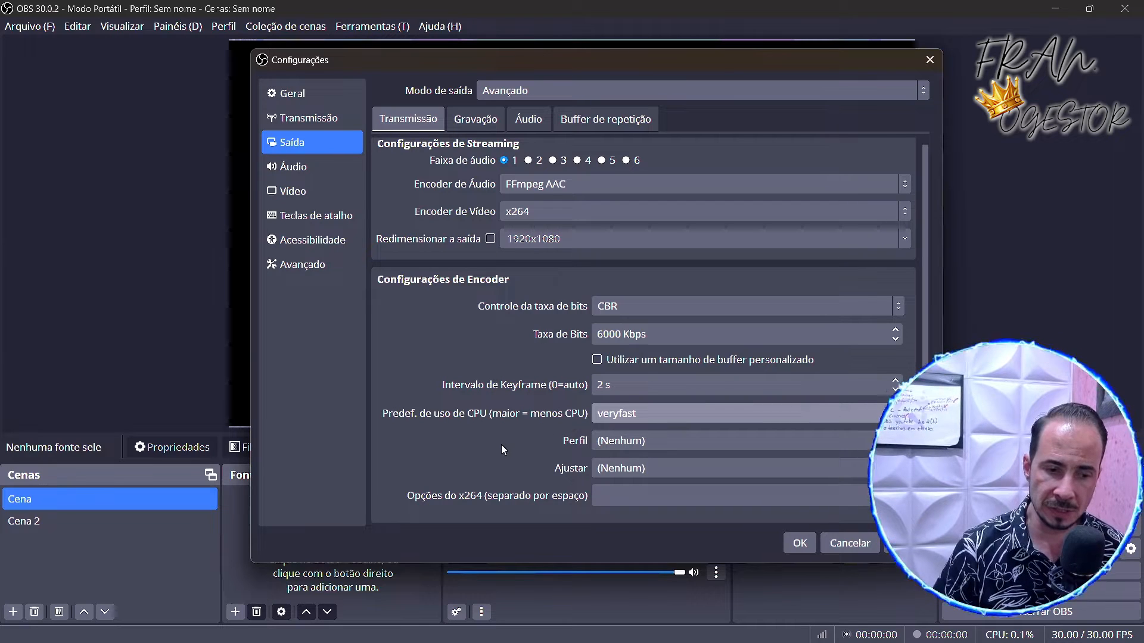
pyautogui.scroll(1, 517, 441)
pyautogui.scroll(-1, 517, 441)
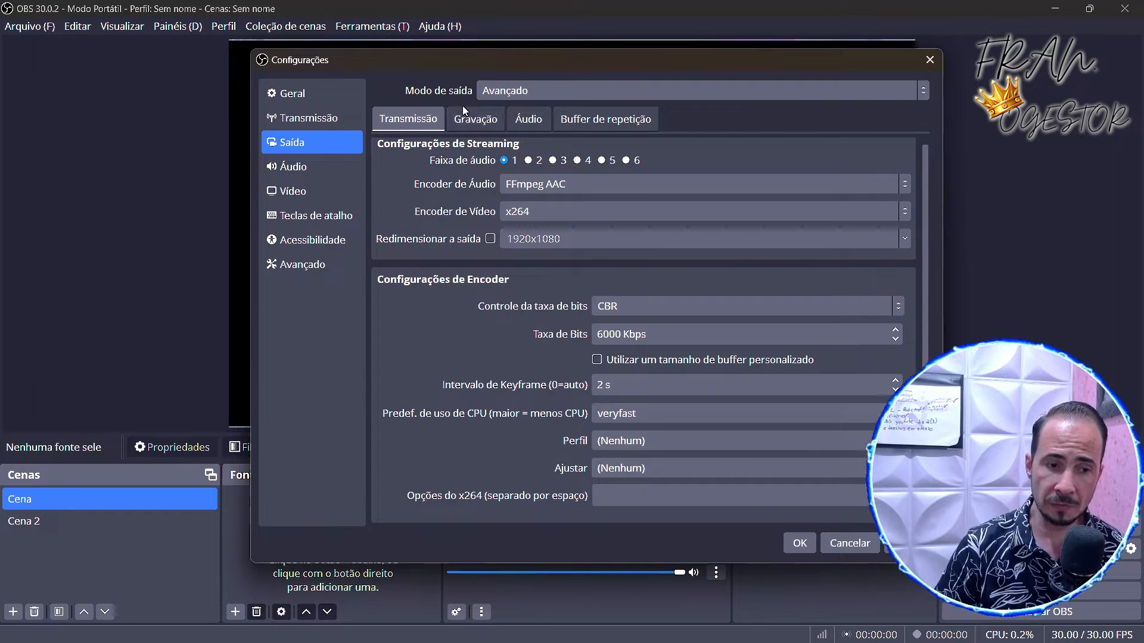
# - Set the recording type to Saída personalizada (FFmpeg) in the output settings
pyautogui.click(473, 120)
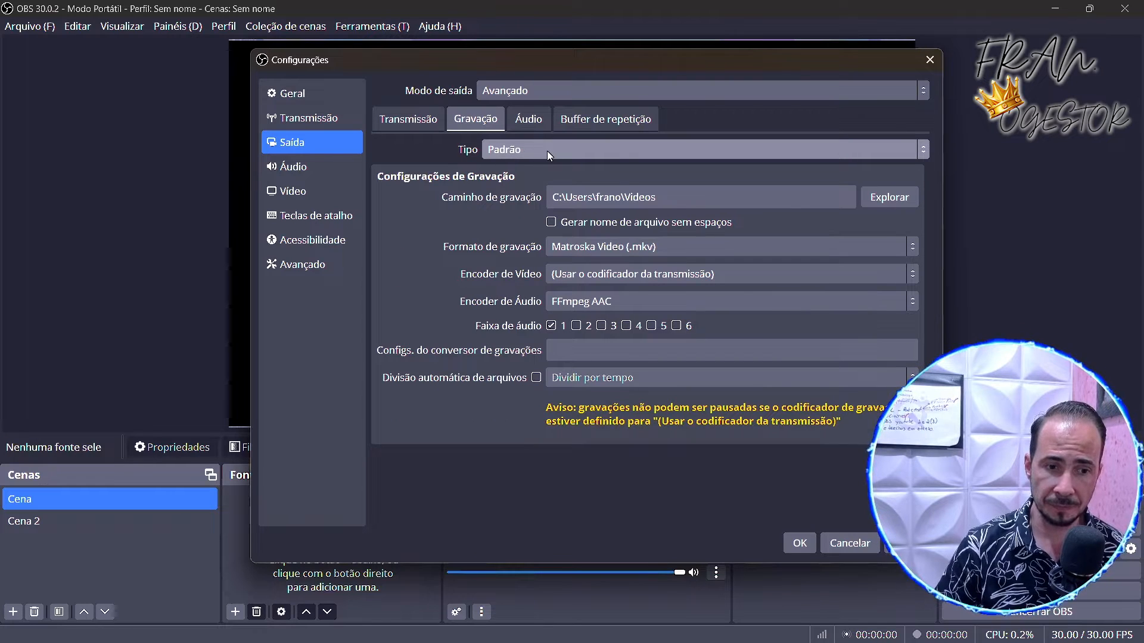
pyautogui.click(605, 150)
pyautogui.click(606, 150)
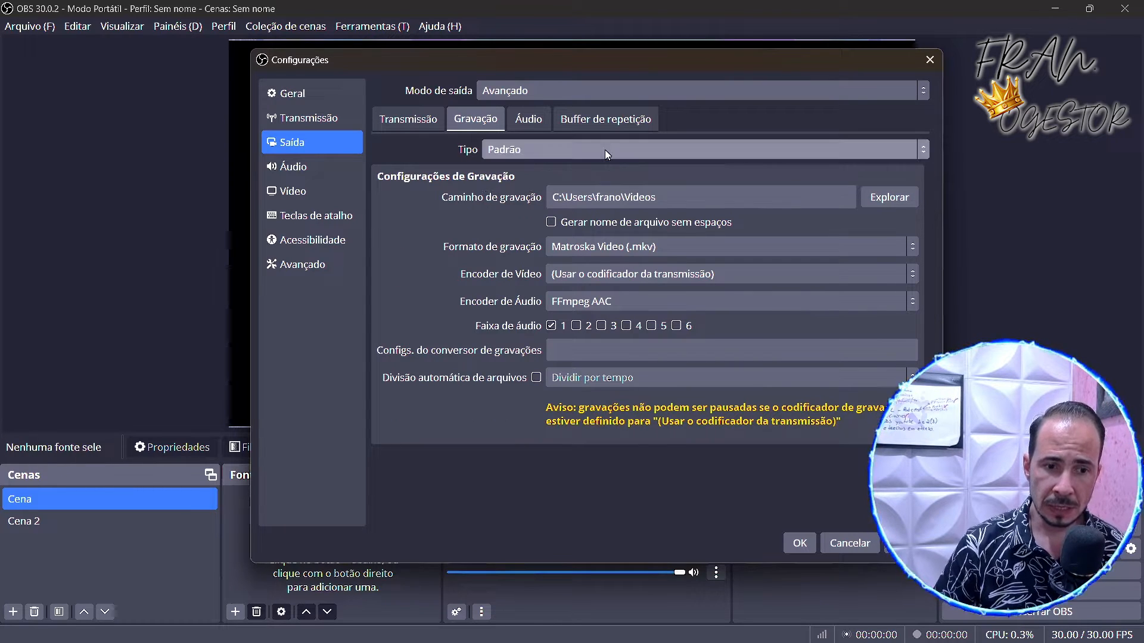
pyautogui.click(577, 149)
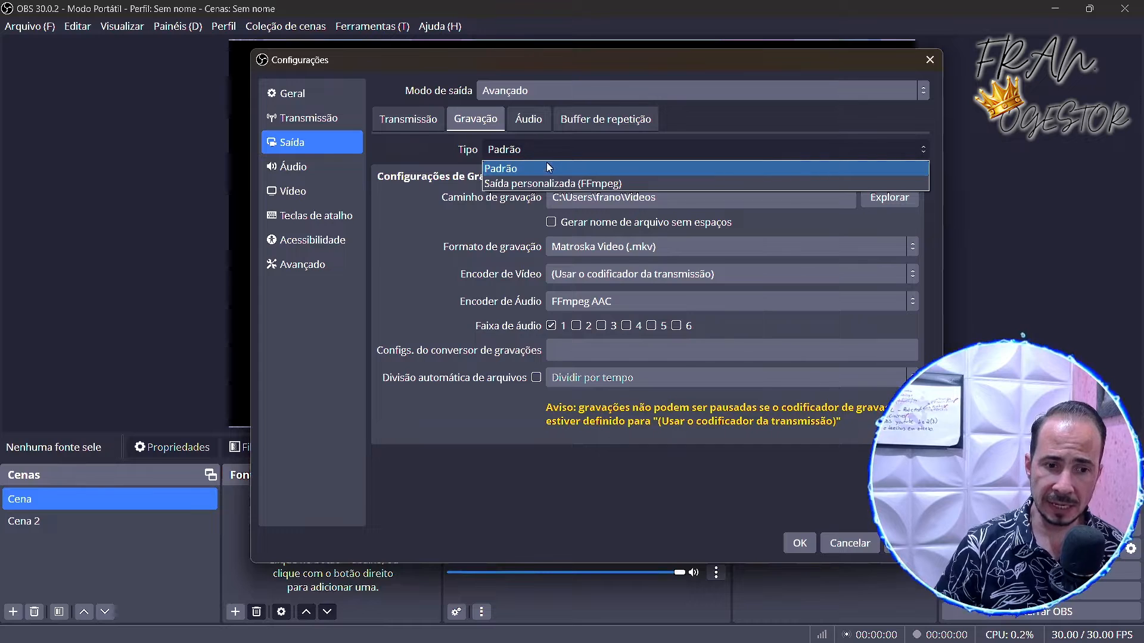
pyautogui.click(620, 183)
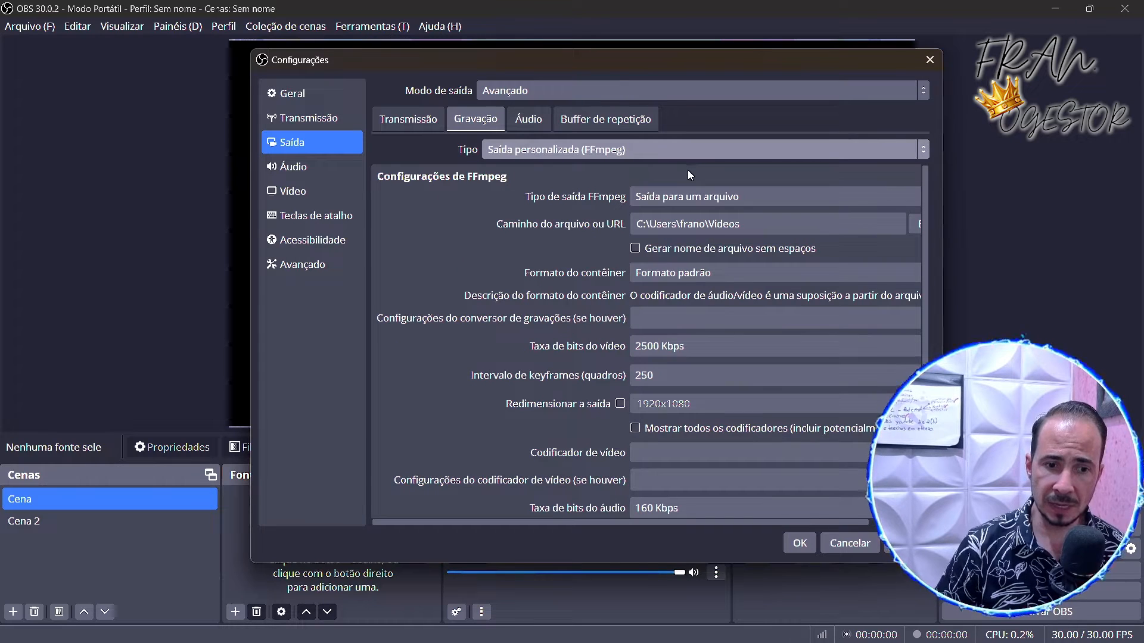
pyautogui.click(588, 149)
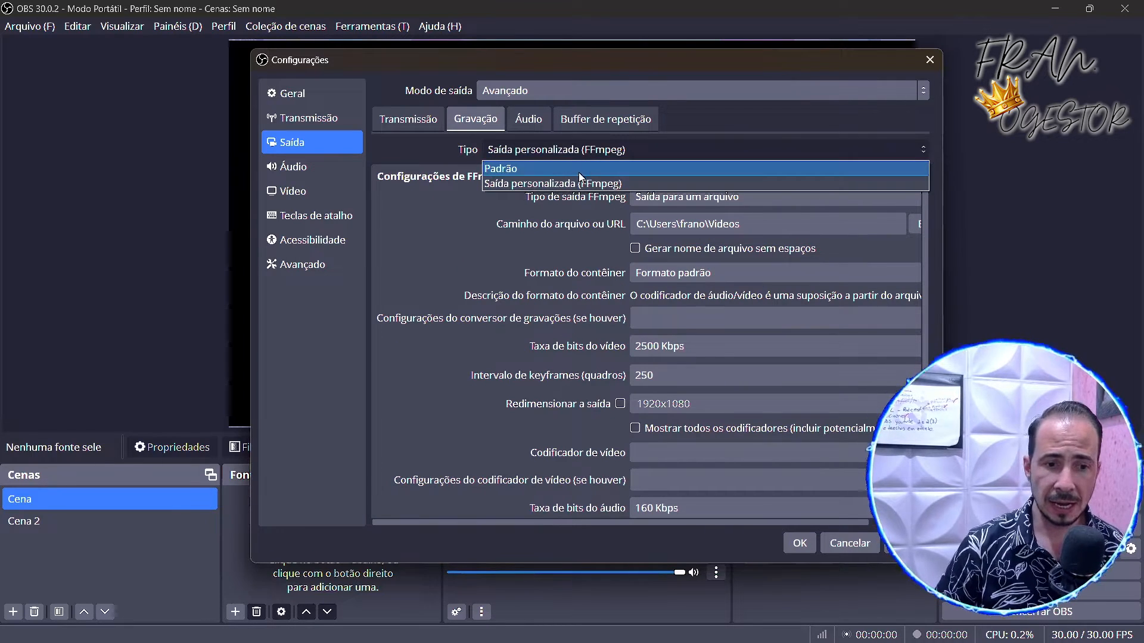
pyautogui.click(614, 181)
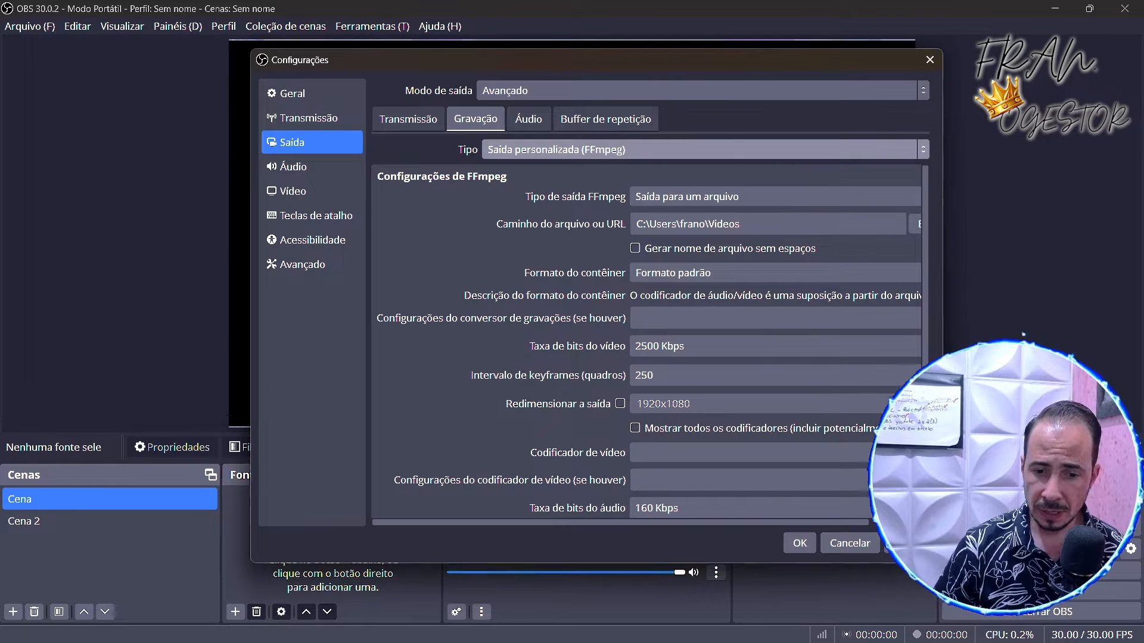
# - Enlarge the settings window, look at the recording folder chooser and close it without picking a folder
pyautogui.moveTo(942, 562); pyautogui.dragTo(1066, 579)
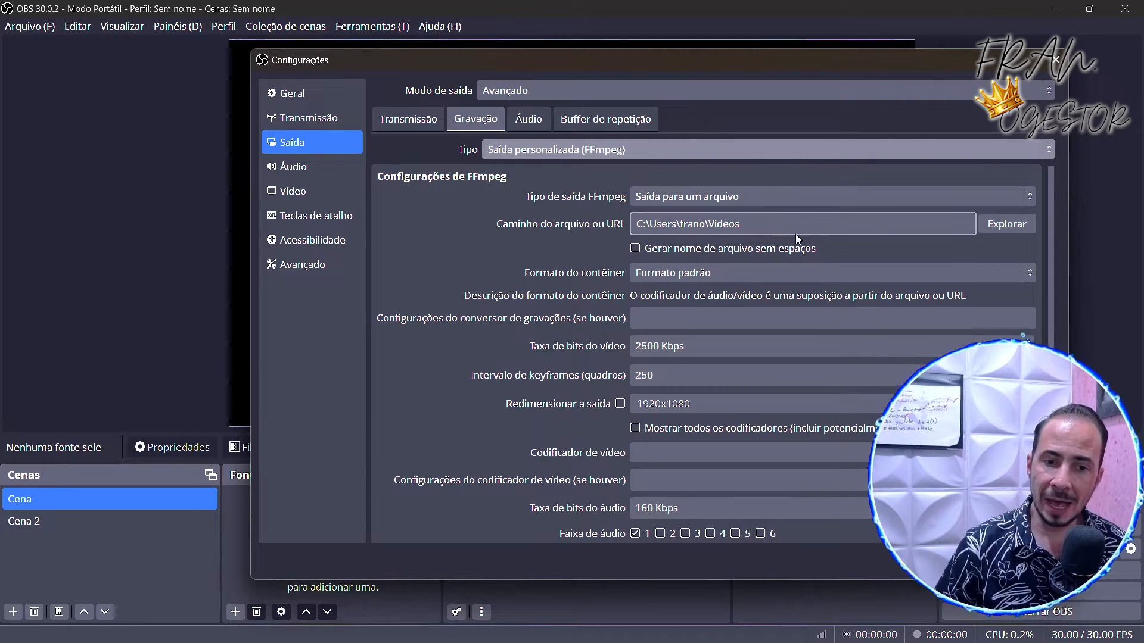
pyautogui.click(1007, 225)
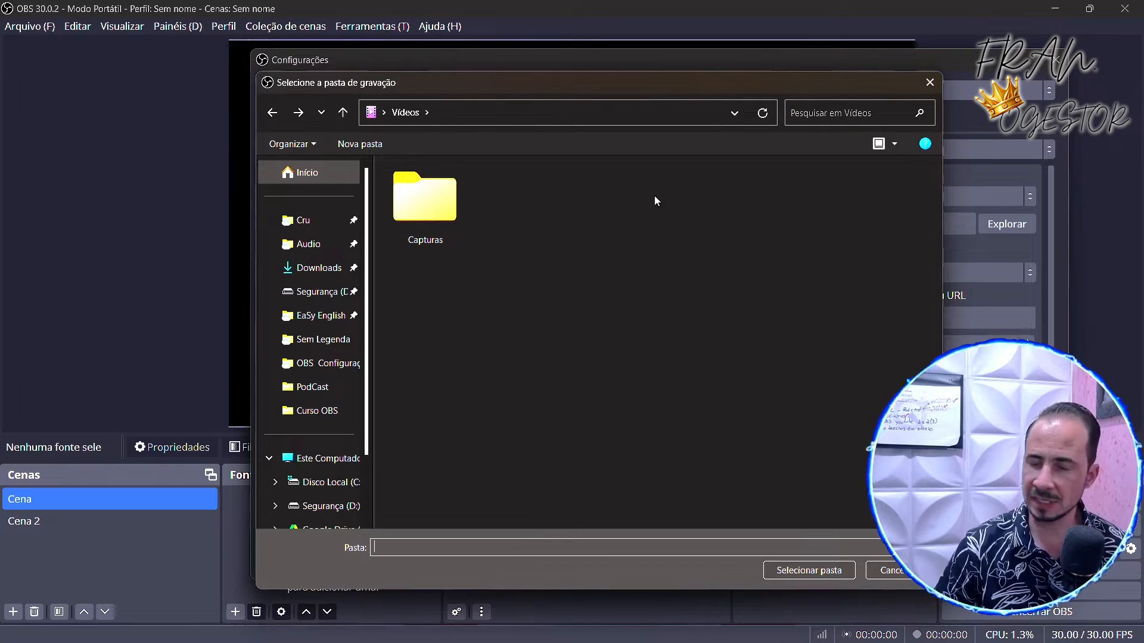
pyautogui.click(928, 82)
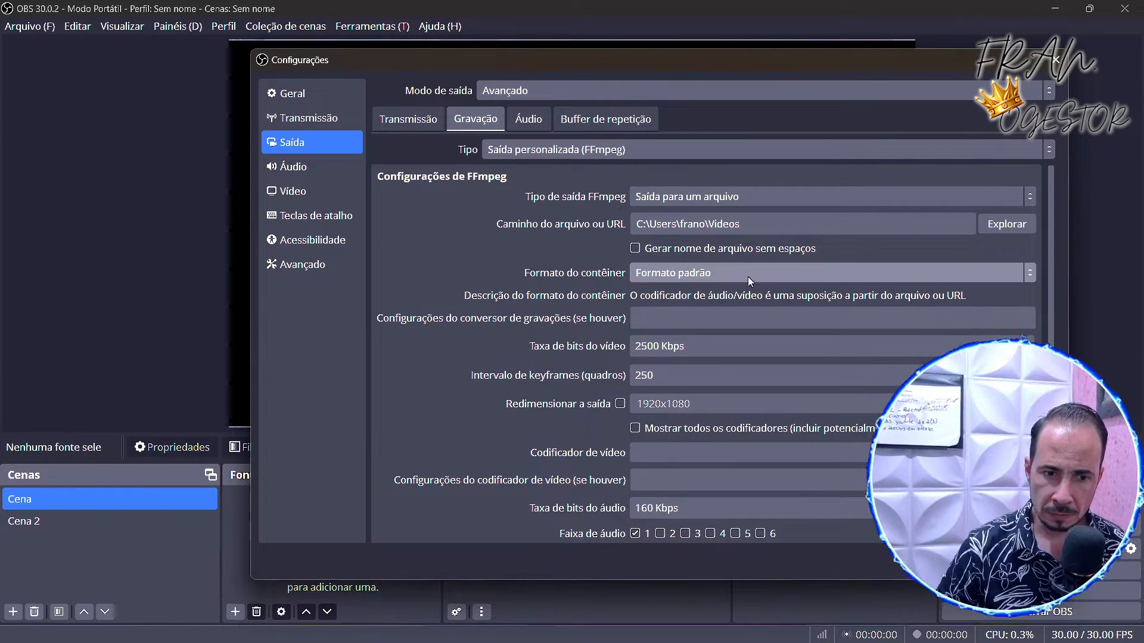
# - Look over the container formats available for the FFmpeg recording, keeping Formato padrão
pyautogui.click(868, 269)
pyautogui.click(658, 286)
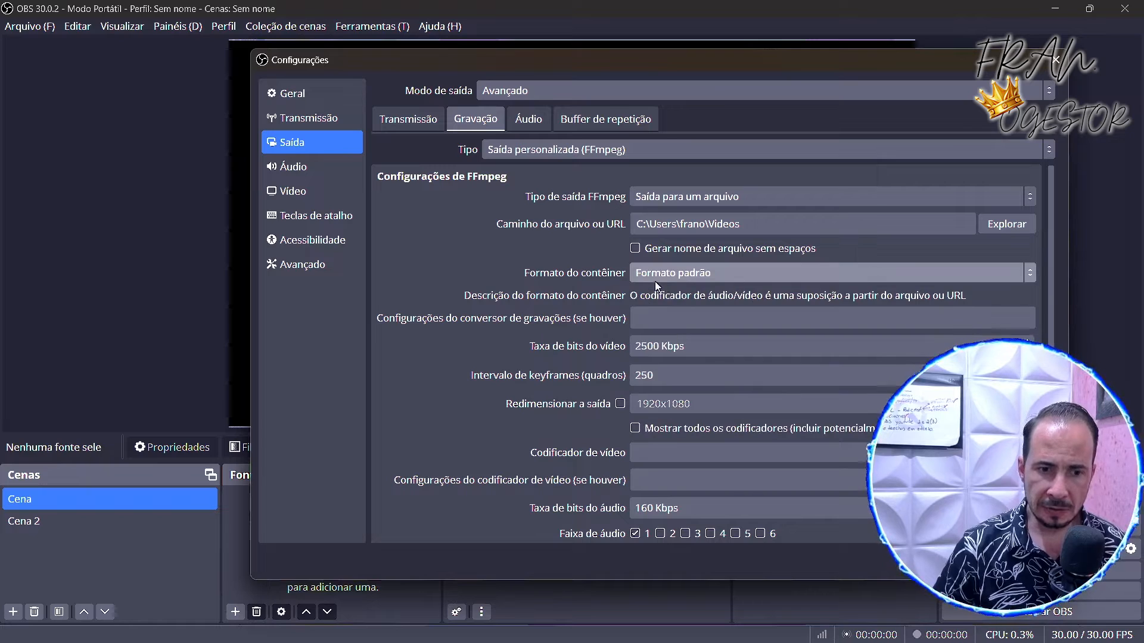
pyautogui.click(751, 273)
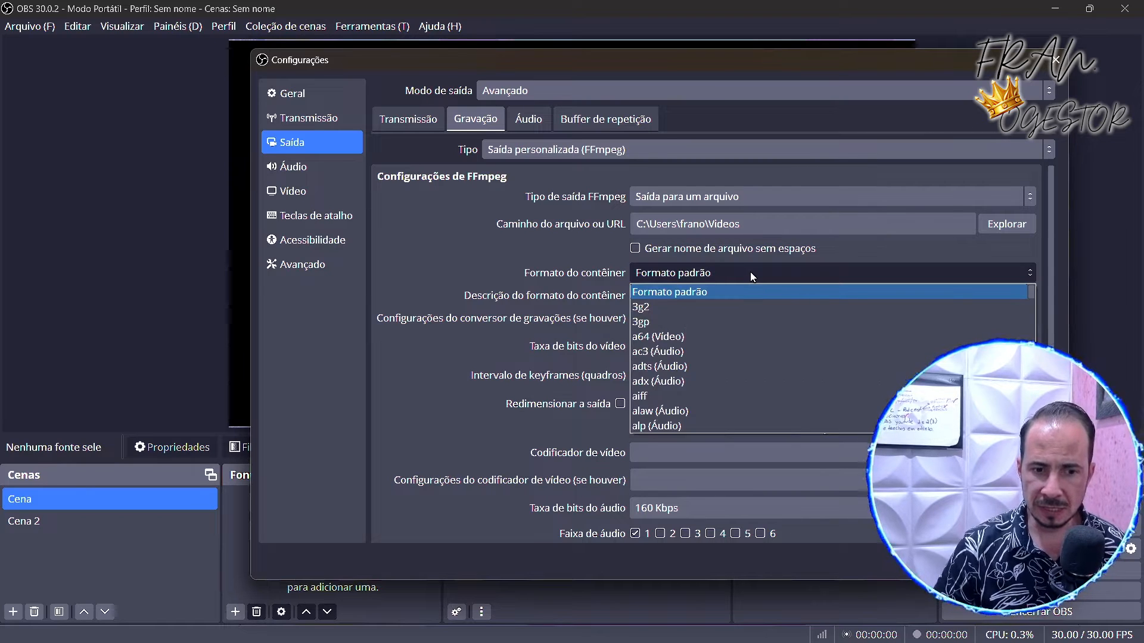
pyautogui.click(749, 271)
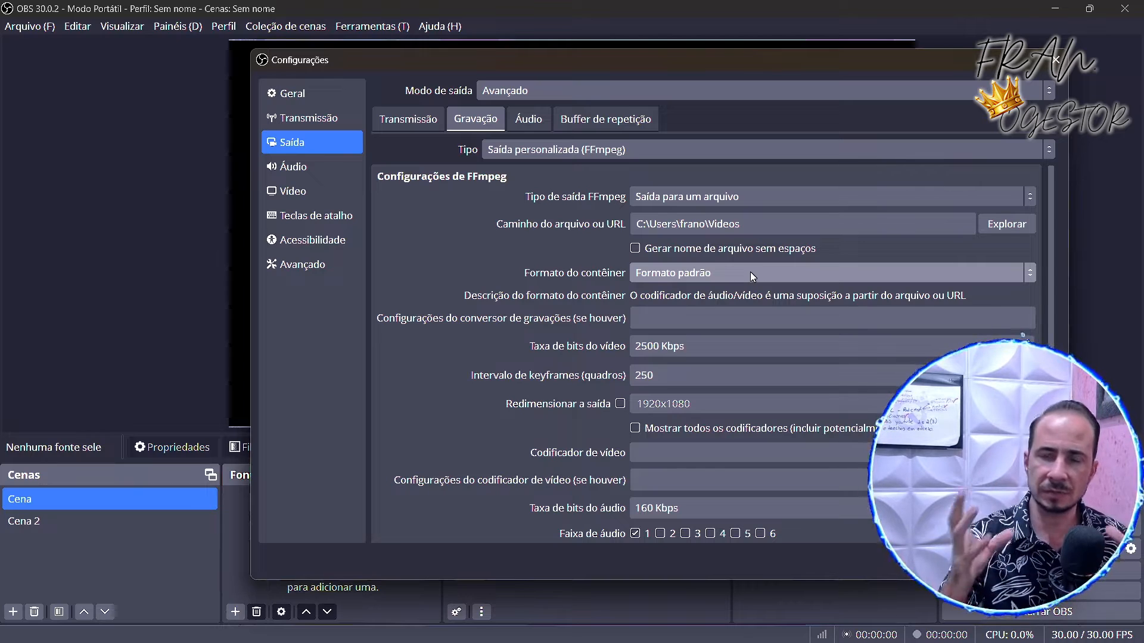
pyautogui.click(750, 272)
pyautogui.click(750, 272)
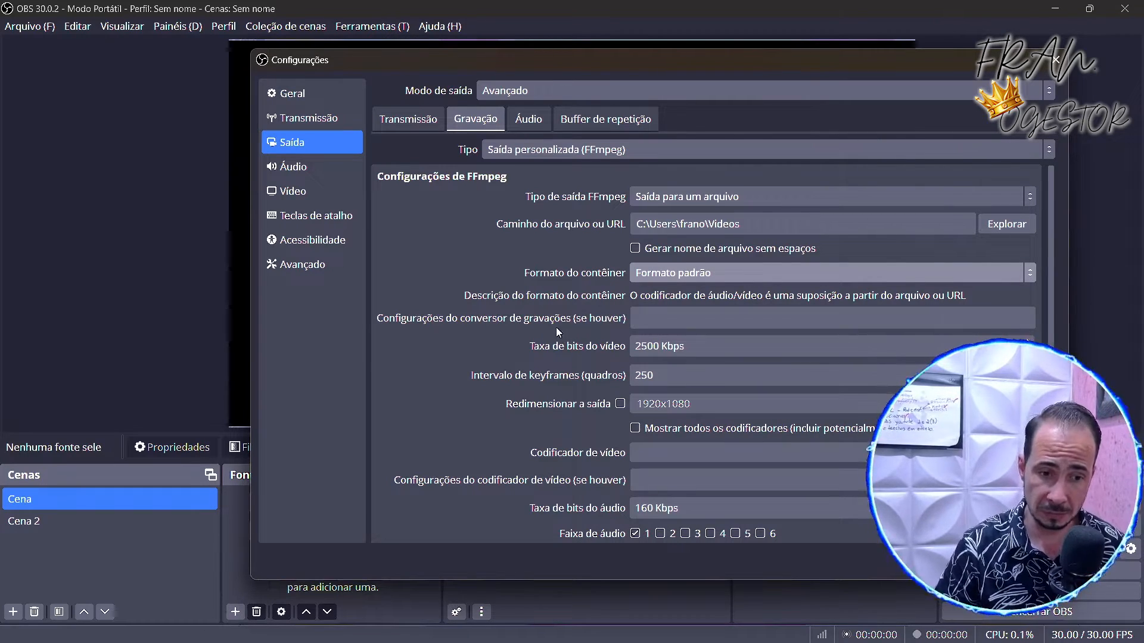
# - Set the FFmpeg recording's video bitrate to 6000 Kbps, leaving the keyframe interval at 250 frames
pyautogui.scroll(-1, 519, 324)
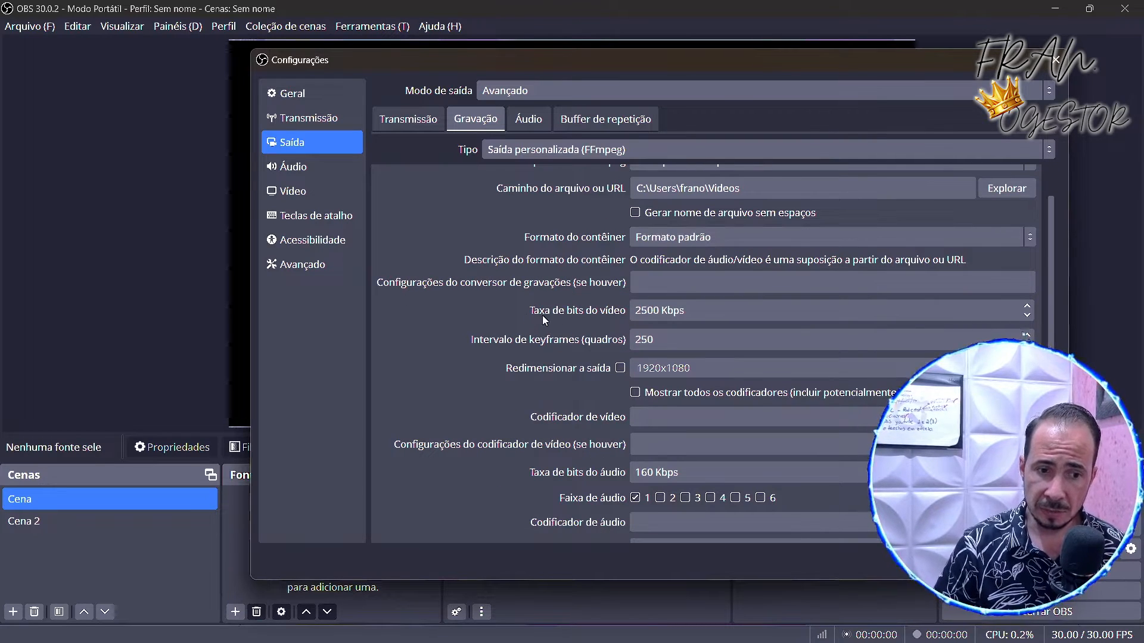
pyautogui.doubleClick(646, 310)
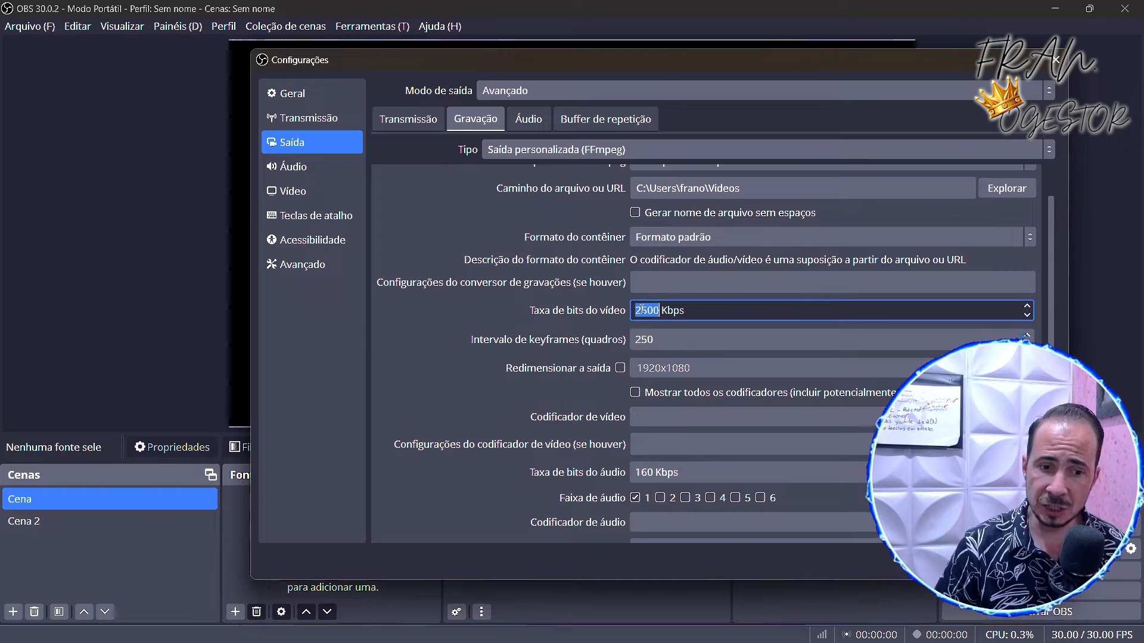
pyautogui.write('6000')
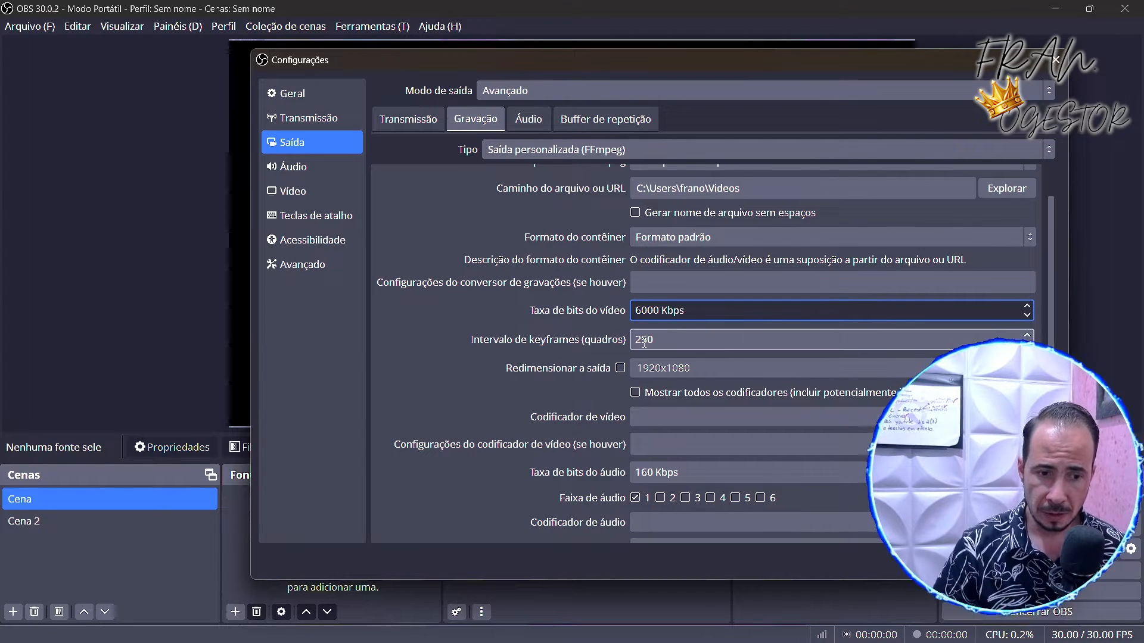
pyautogui.click(679, 341)
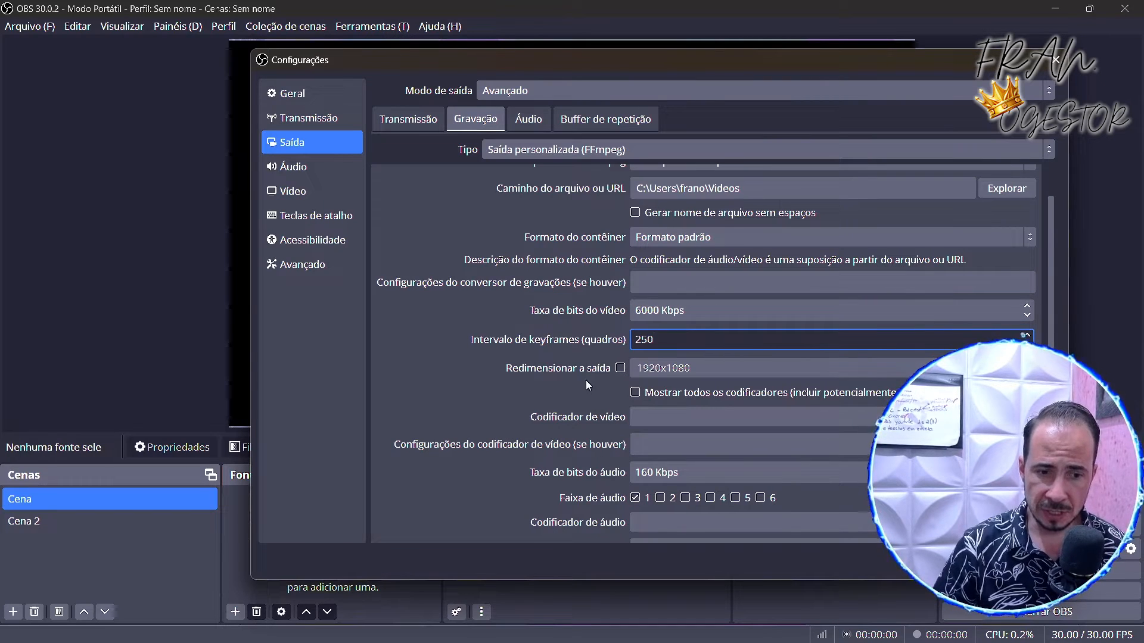
# - Look over the resolutions available for rescaling the FFmpeg recording's output, leaving rescaling switched off
pyautogui.click(620, 368)
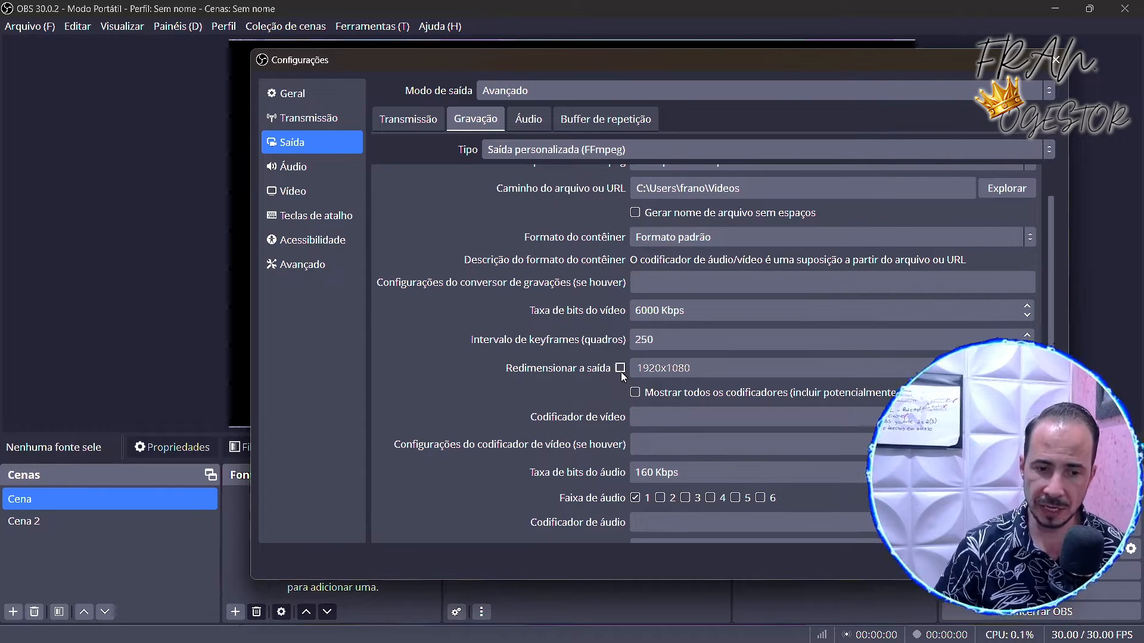
pyautogui.click(1026, 368)
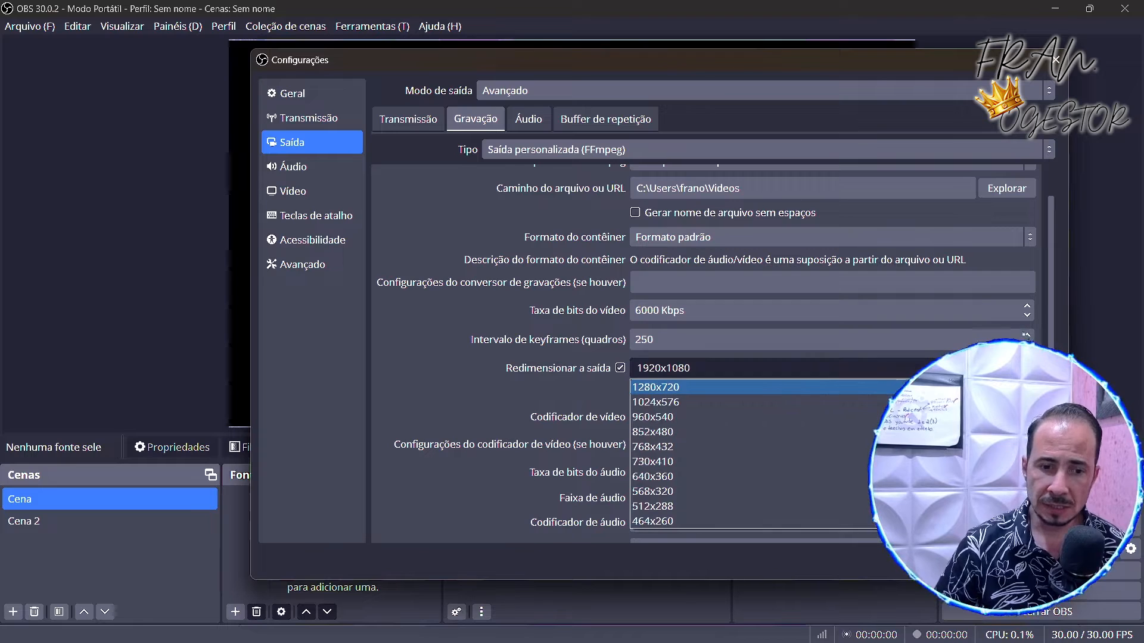
pyautogui.click(1026, 368)
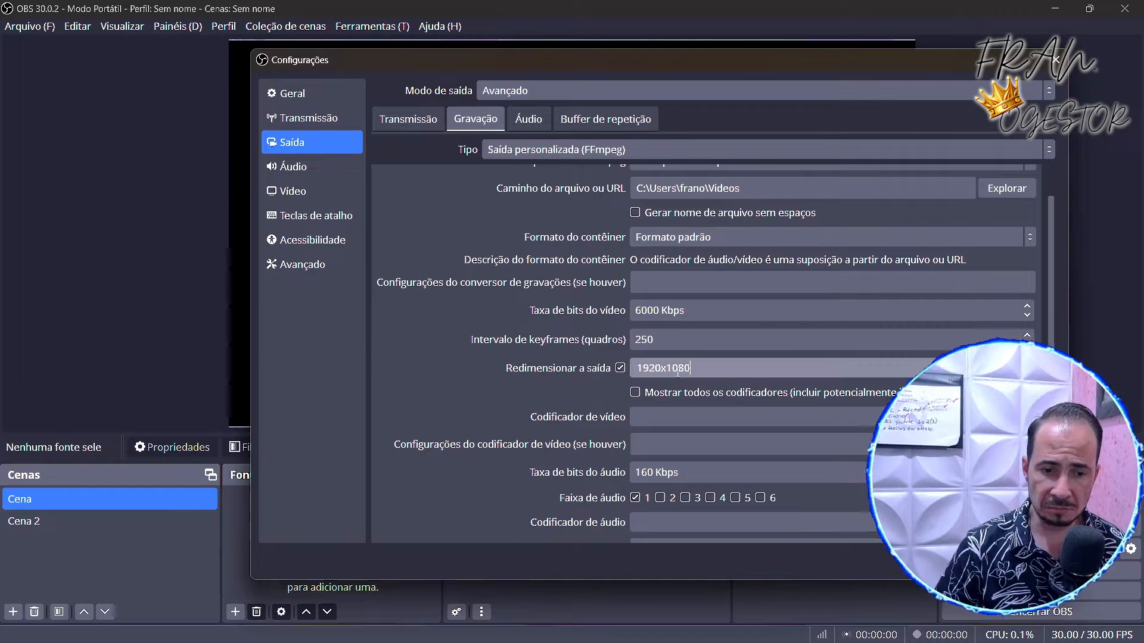
pyautogui.click(620, 369)
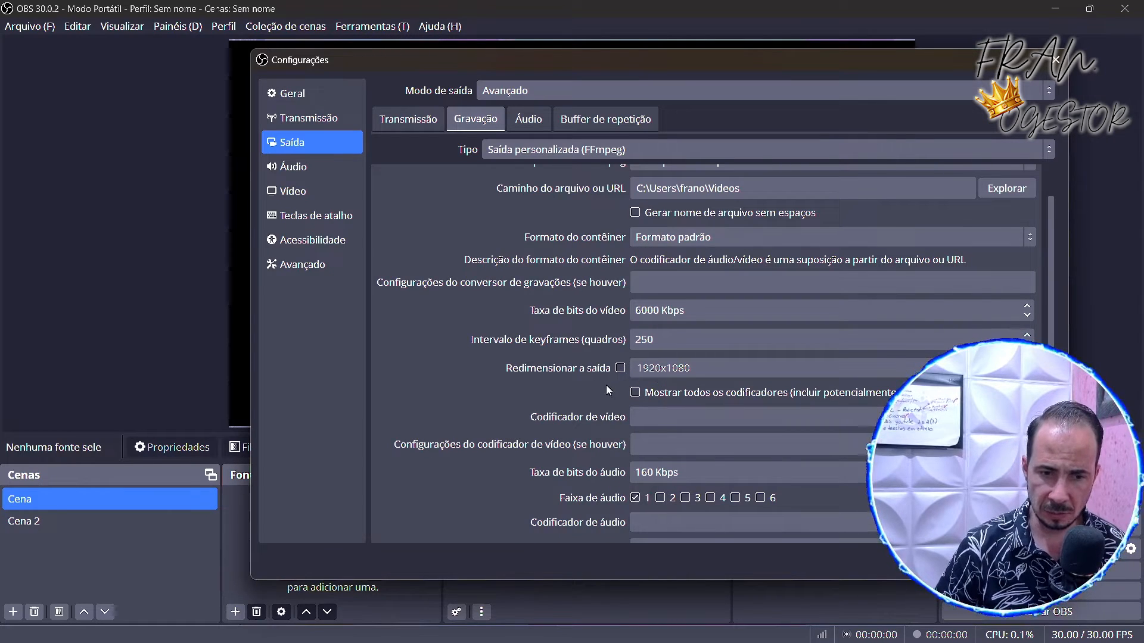
# - Try an audio bitrate of 190 Kbps for the FFmpeg recording and set it back to 160 Kbps
pyautogui.scroll(-1, 606, 385)
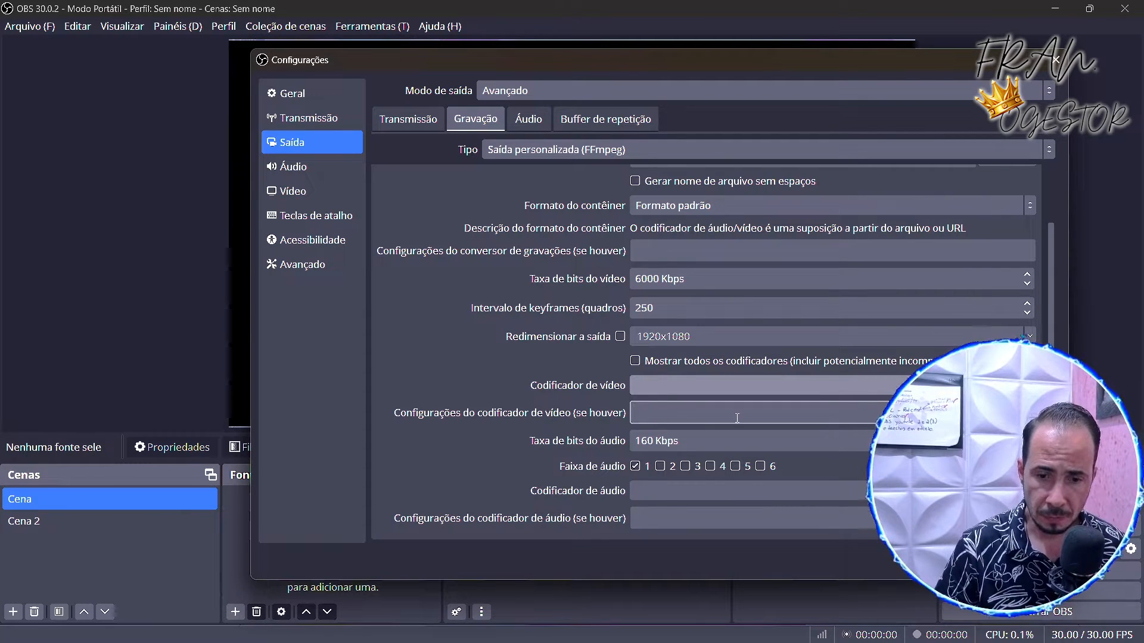
pyautogui.doubleClick(644, 441)
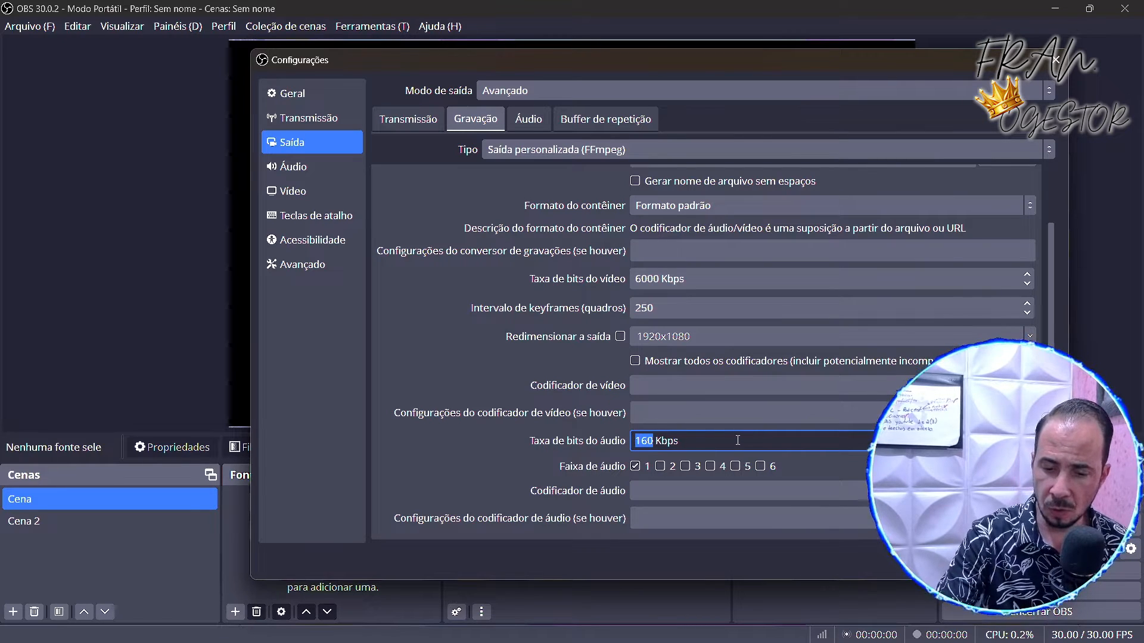
pyautogui.write('190')
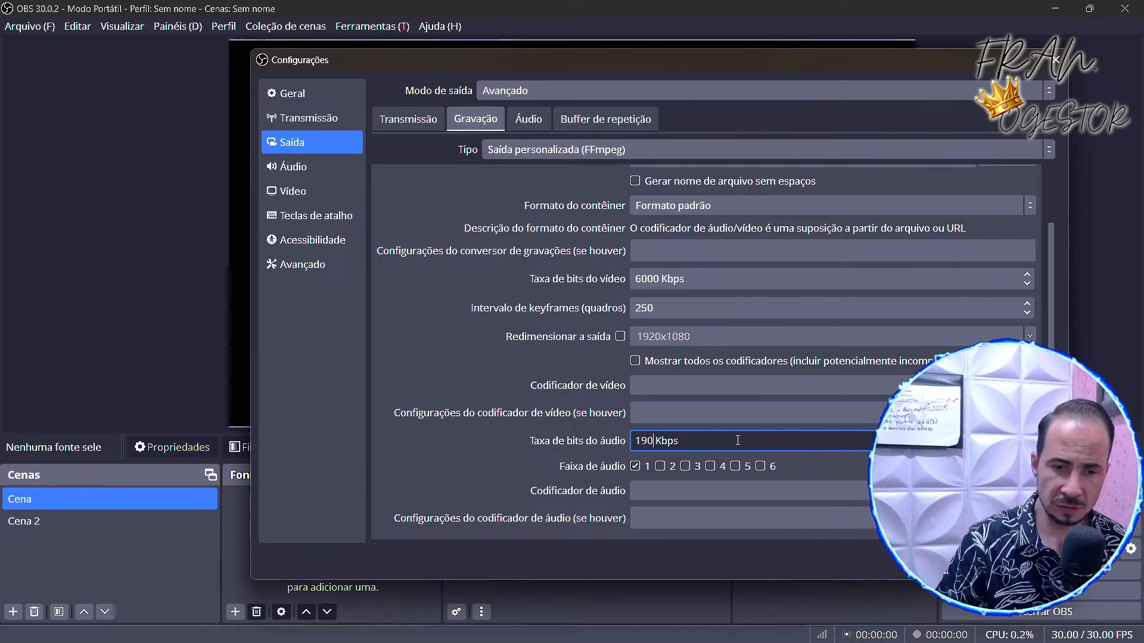
pyautogui.press('Up')
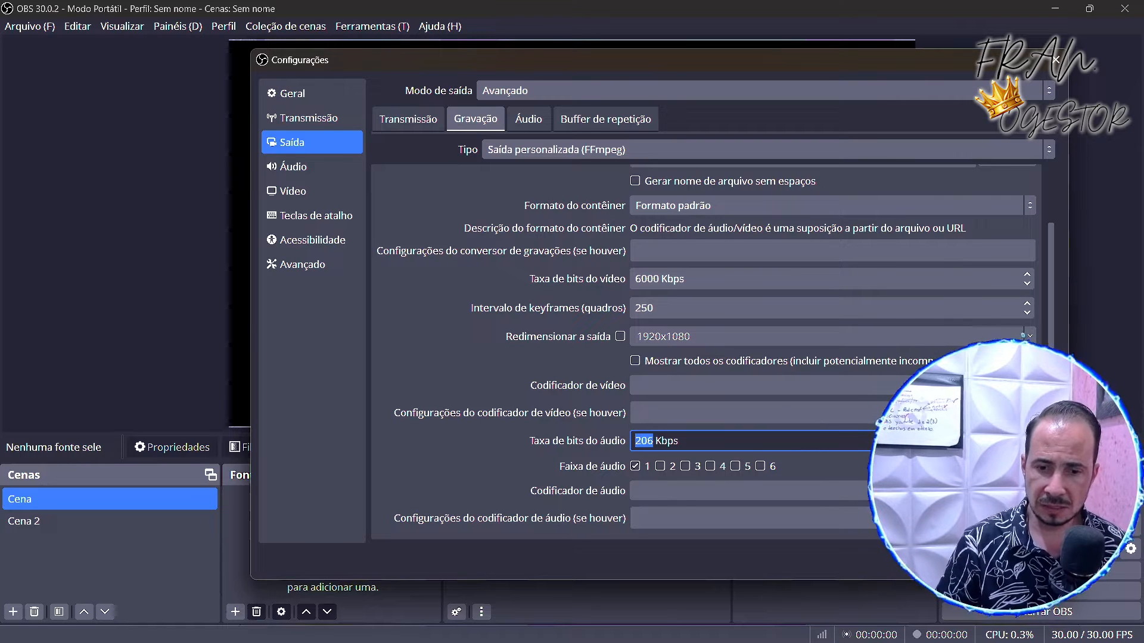
pyautogui.press('Down')
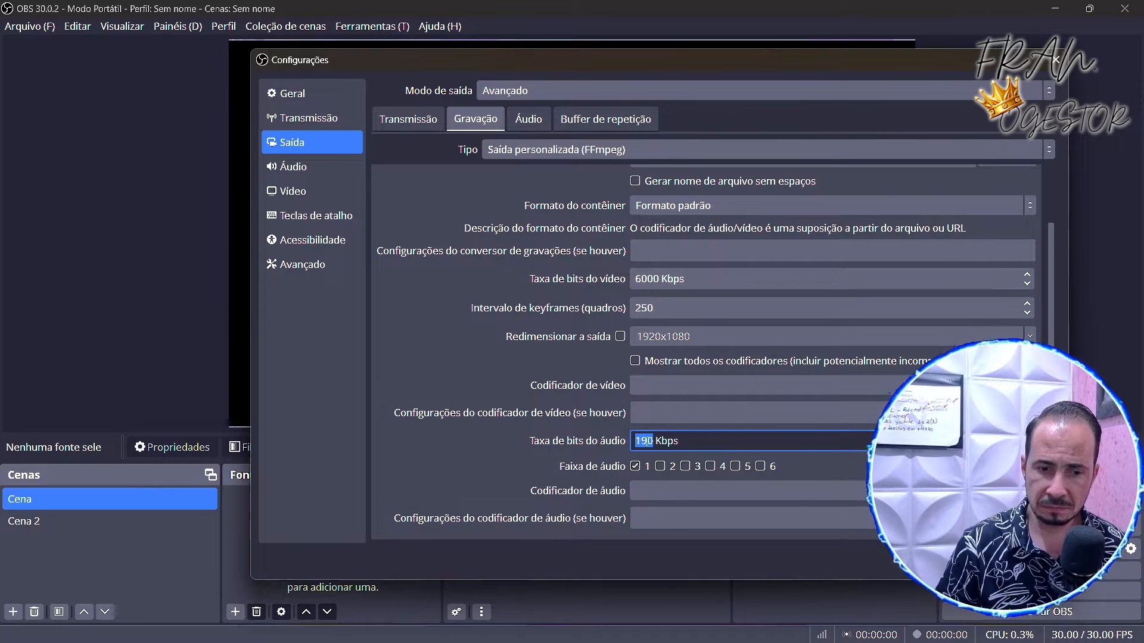
pyautogui.press('End')
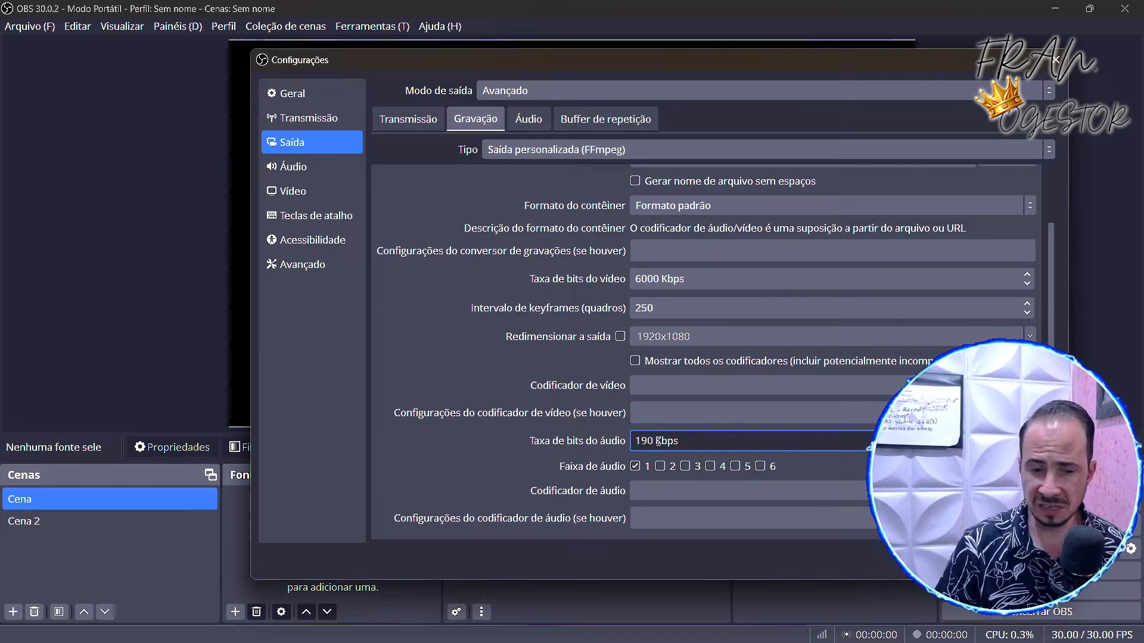
pyautogui.doubleClick(638, 441)
pyautogui.write('1')
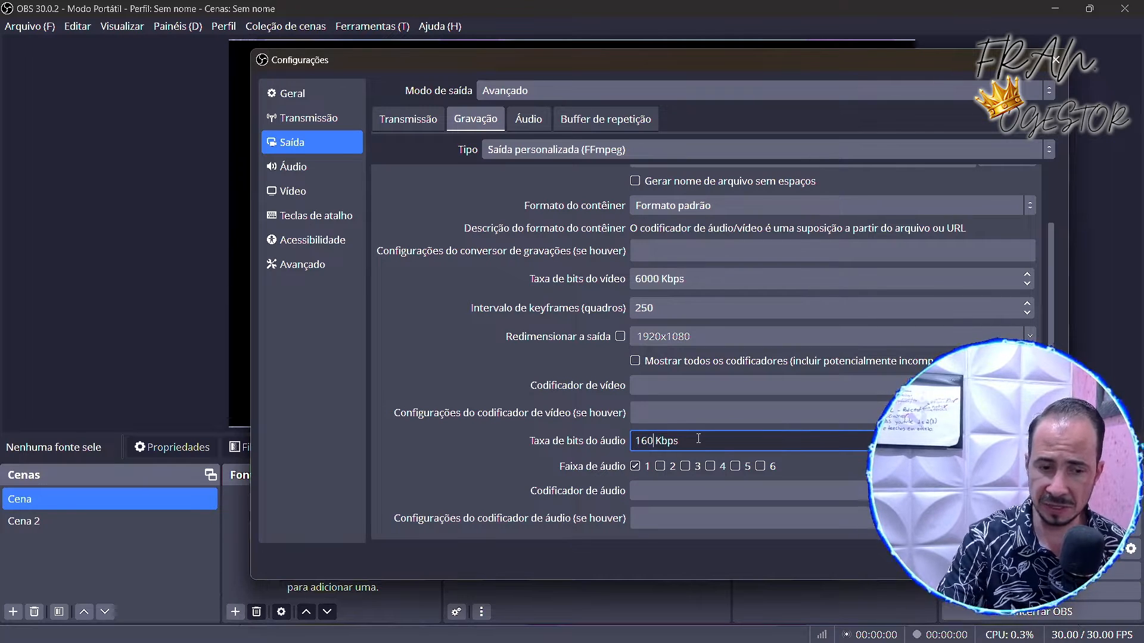
pyautogui.click(516, 472)
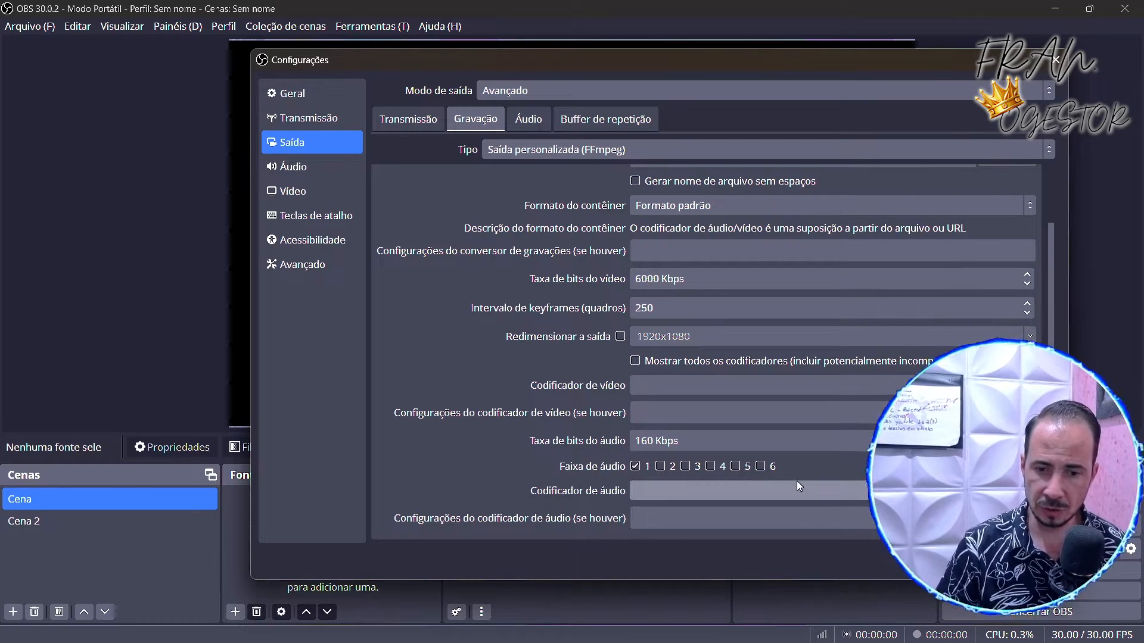
# - Examine the output settings for the six audio tracks and for the replay buffer
pyautogui.click(523, 126)
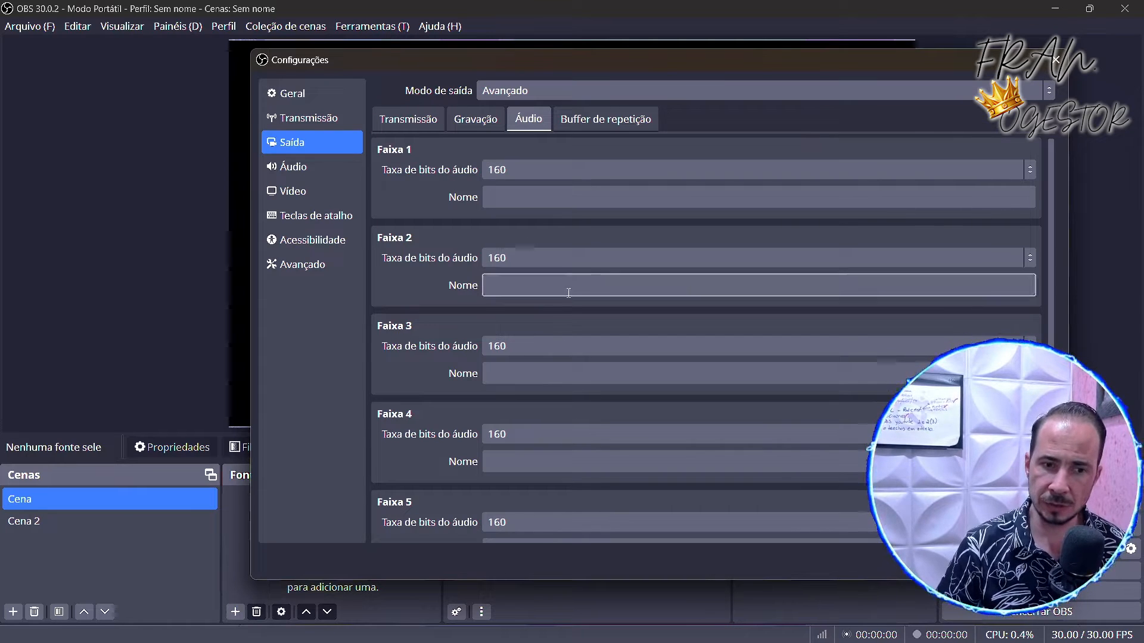
pyautogui.scroll(-4, 491, 238)
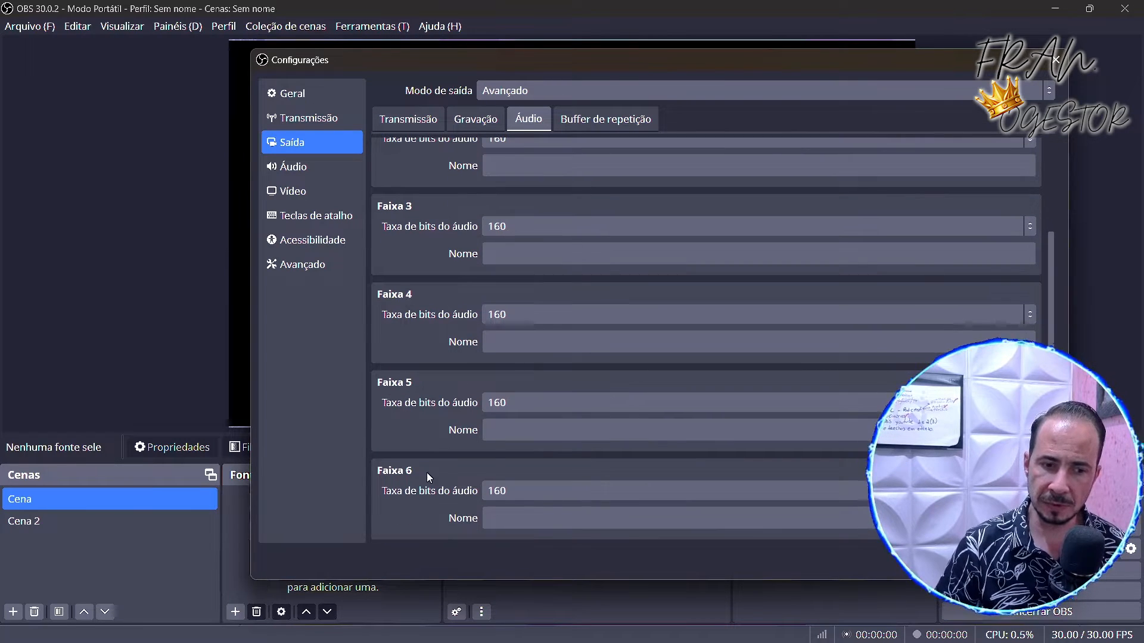
pyautogui.scroll(4, 426, 471)
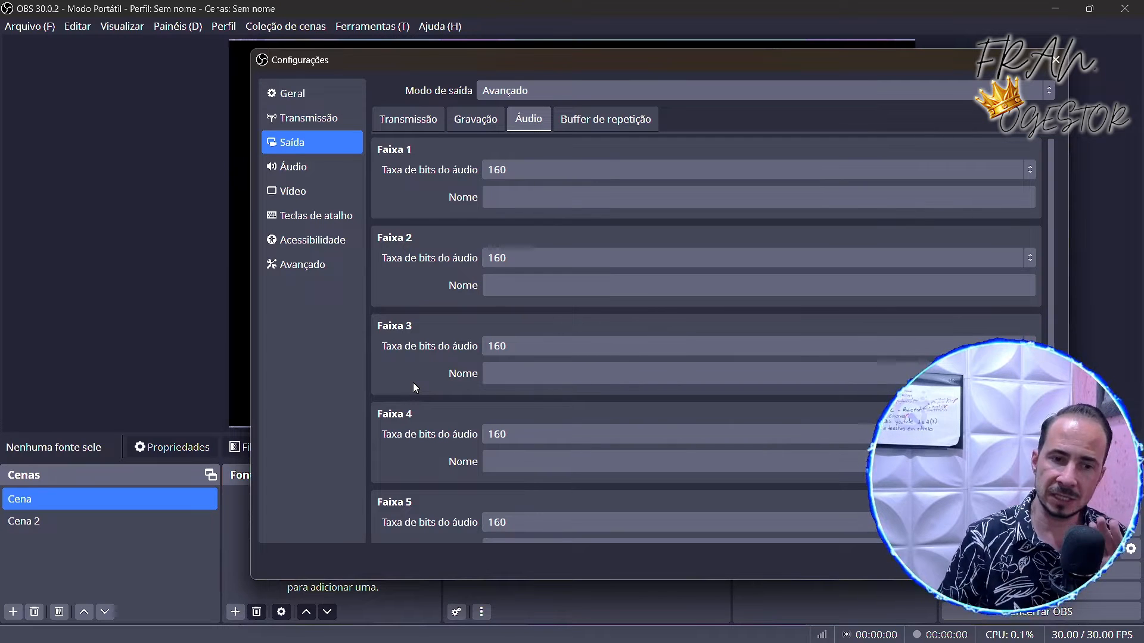
pyautogui.click(602, 125)
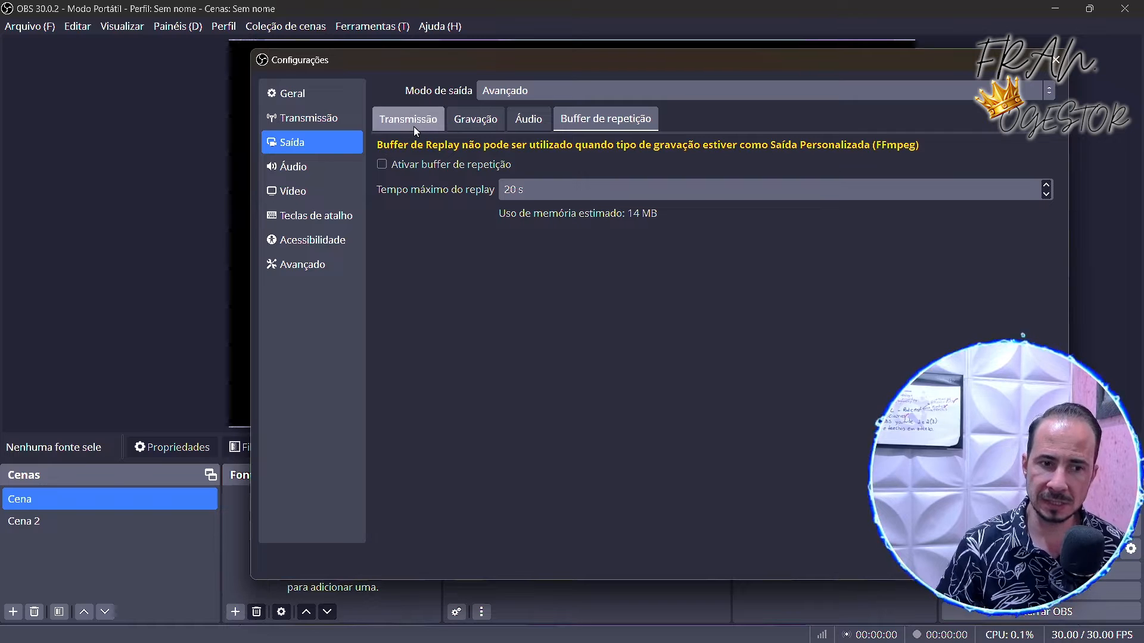
# - Look over the devices available for desktop audio in the audio settings, keeping Padrão
pyautogui.click(306, 170)
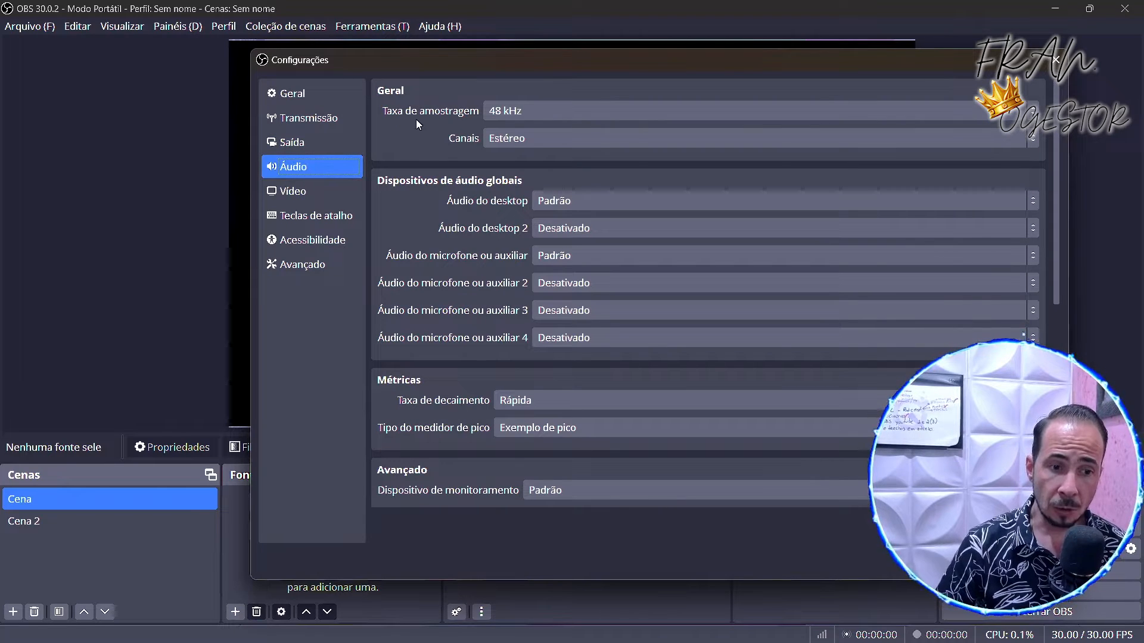
pyautogui.click(613, 199)
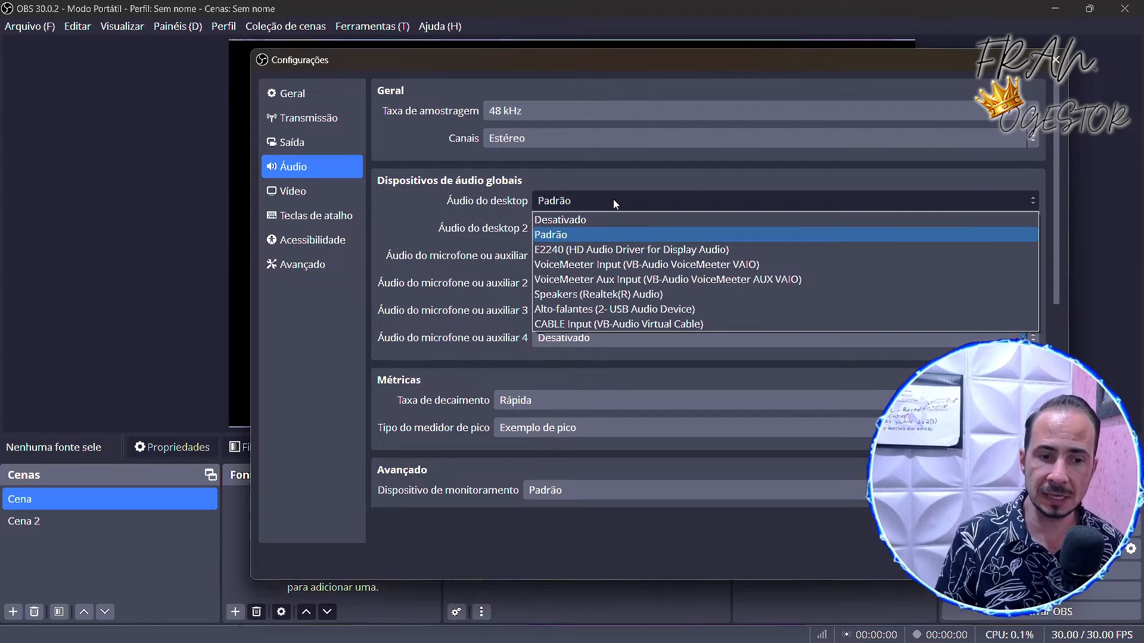
pyautogui.click(613, 199)
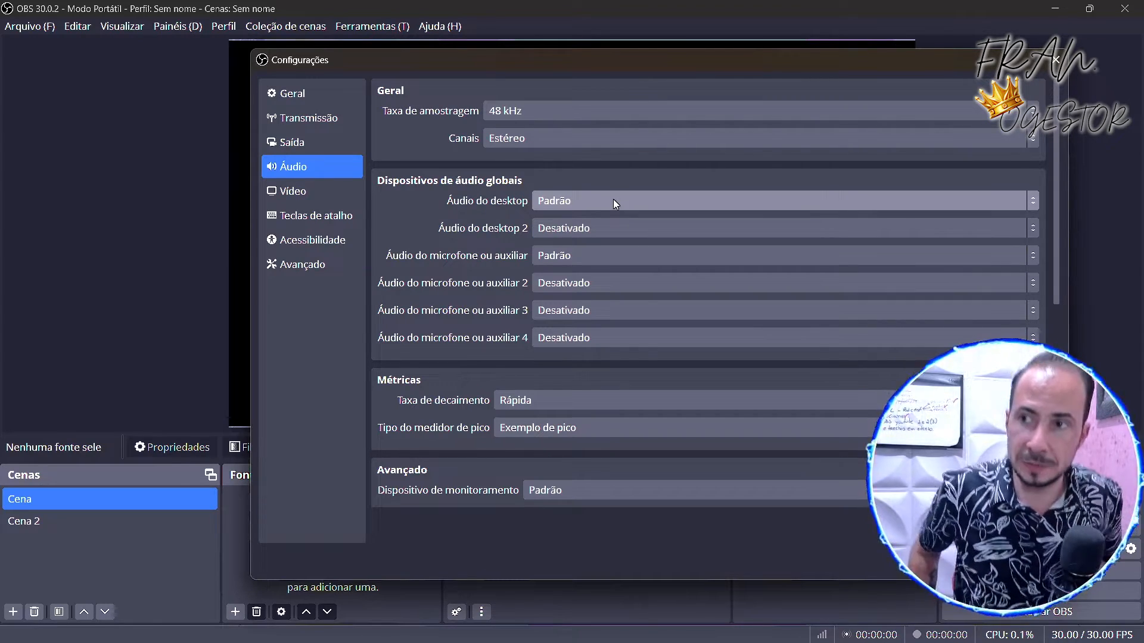
pyautogui.click(614, 200)
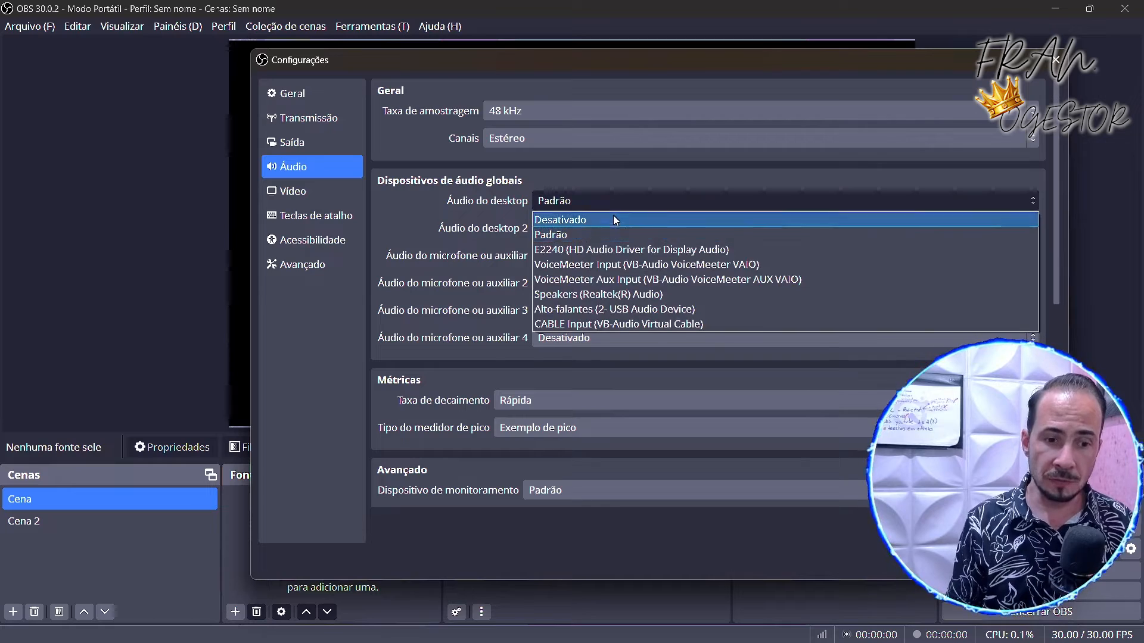
pyautogui.click(604, 235)
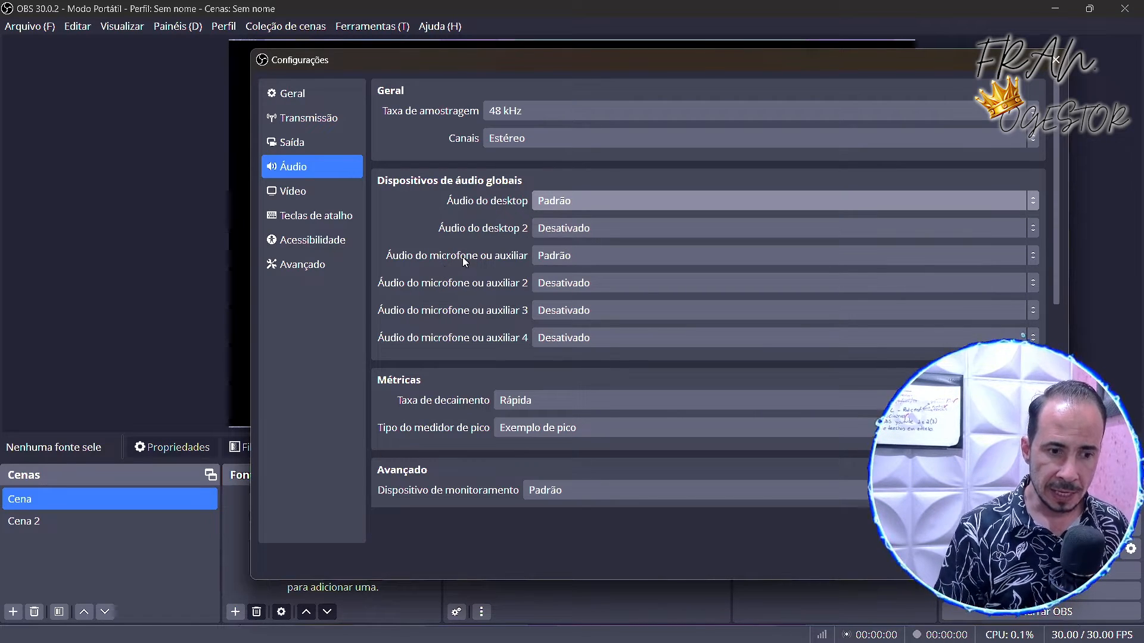
# - Set the microphone/auxiliary audio device to Microfone (2- USB Audio Device) and look over the remaining audio settings
pyautogui.click(598, 258)
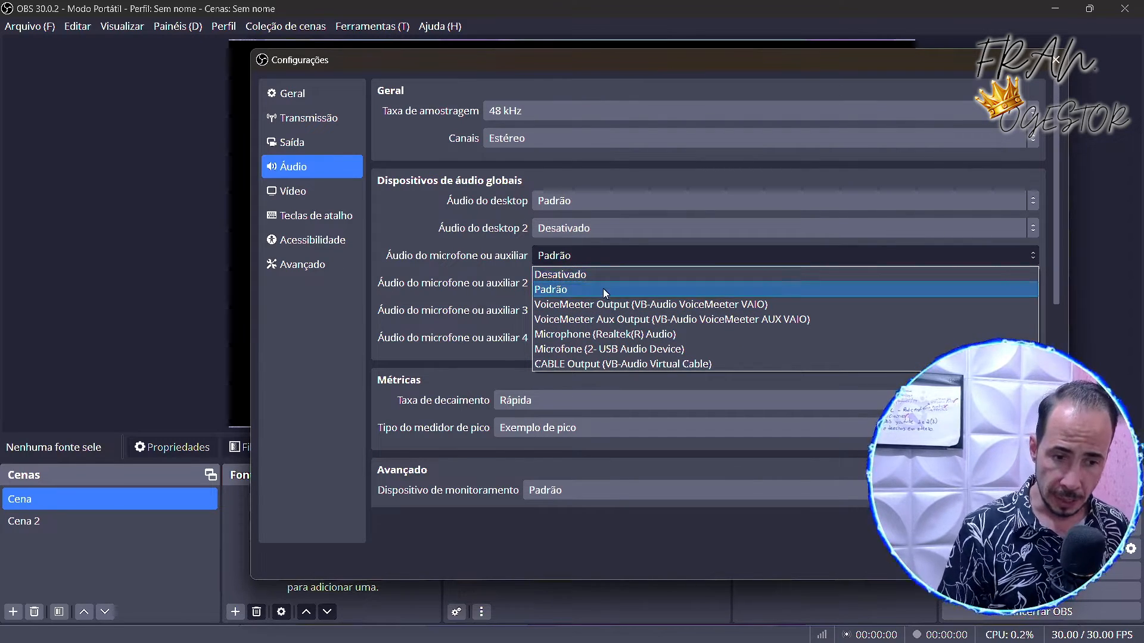
pyautogui.click(685, 349)
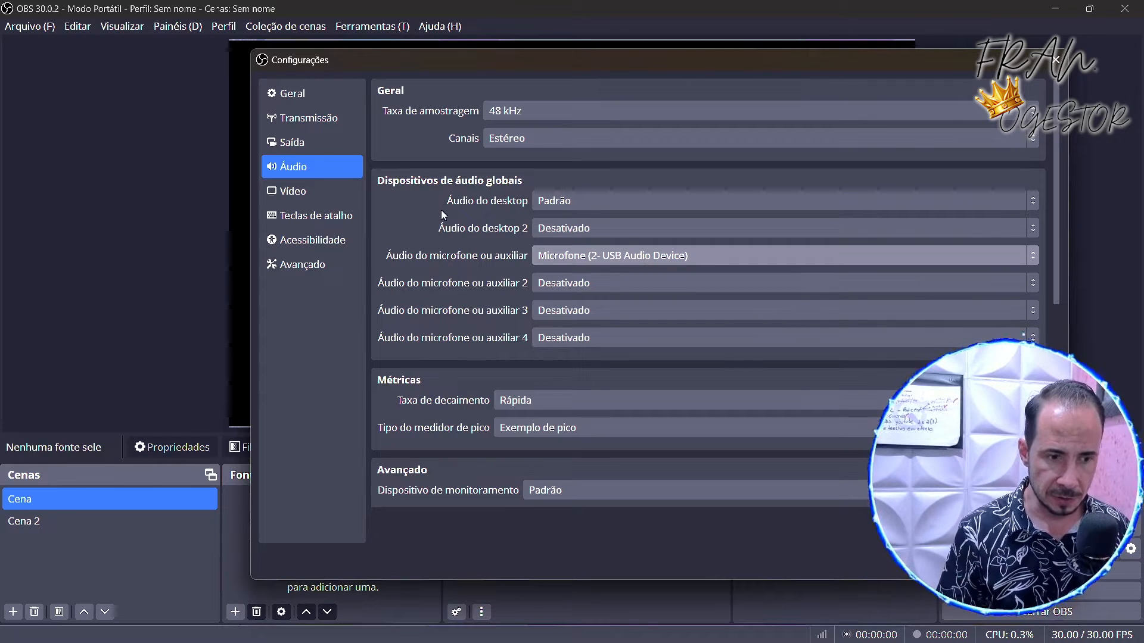
pyautogui.scroll(-1, 449, 376)
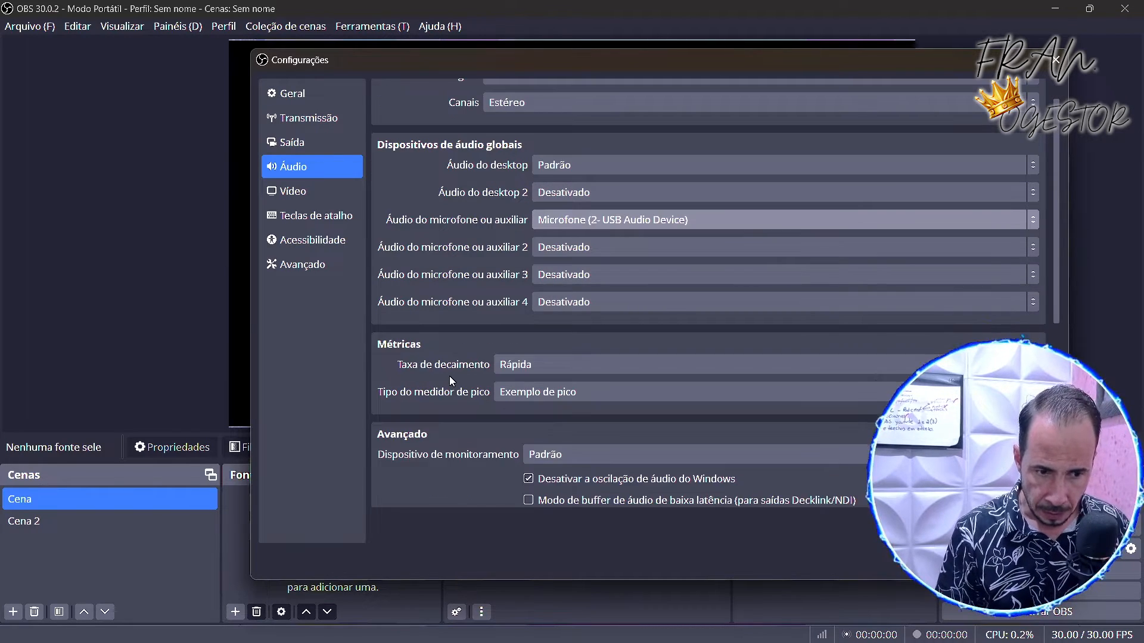
pyautogui.scroll(-10, 450, 377)
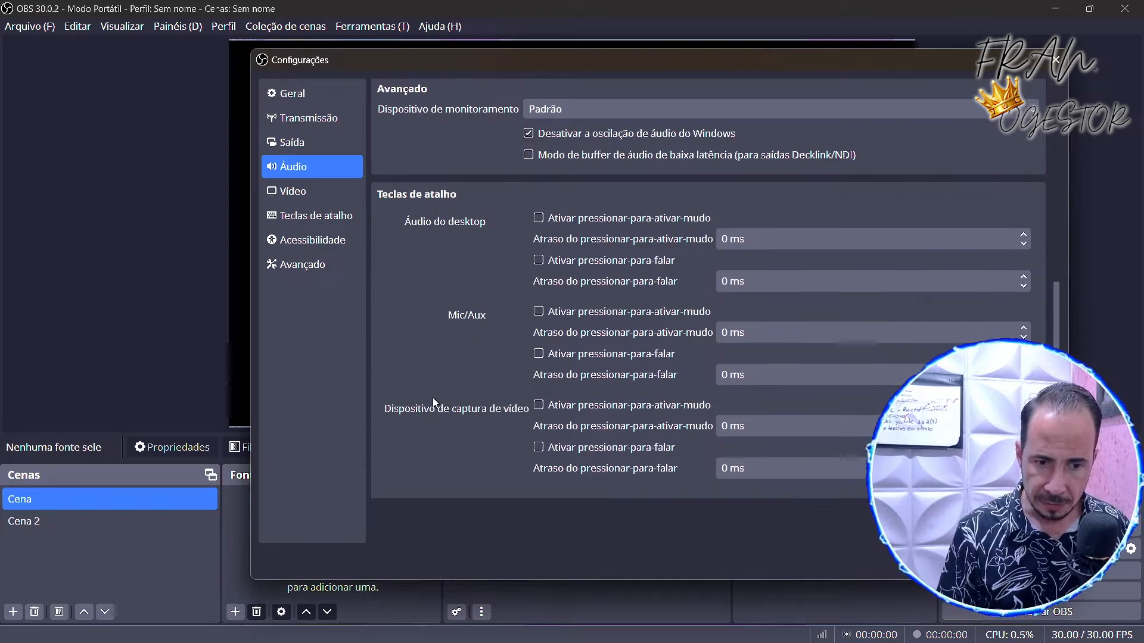
# - Set the scaled output resolution in the video settings to 1920x1080
pyautogui.click(312, 192)
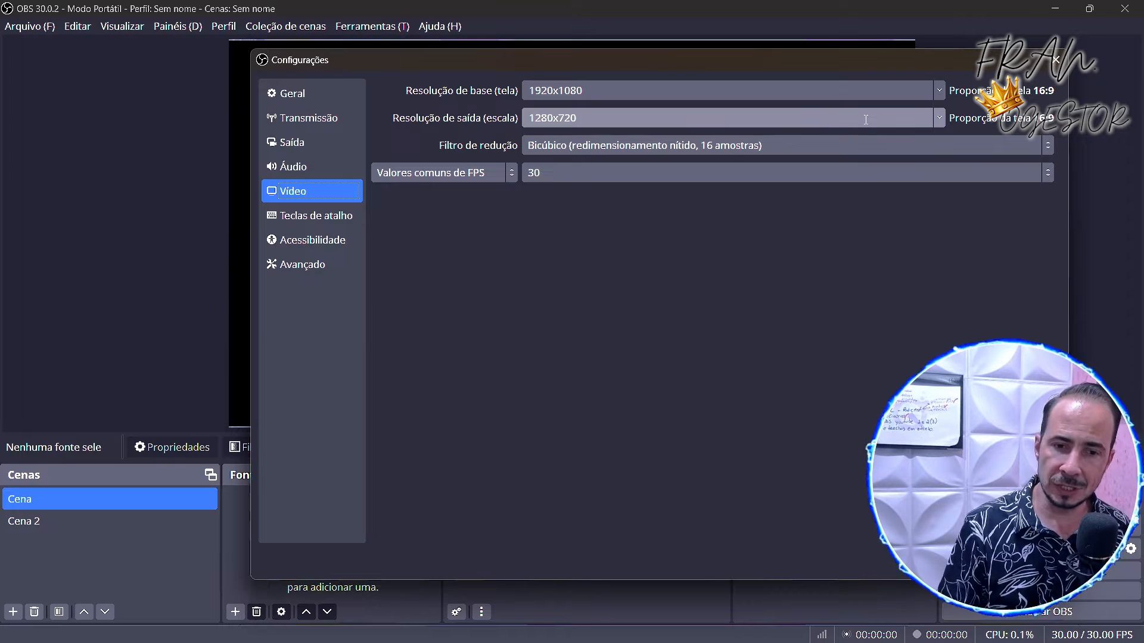
pyautogui.click(937, 120)
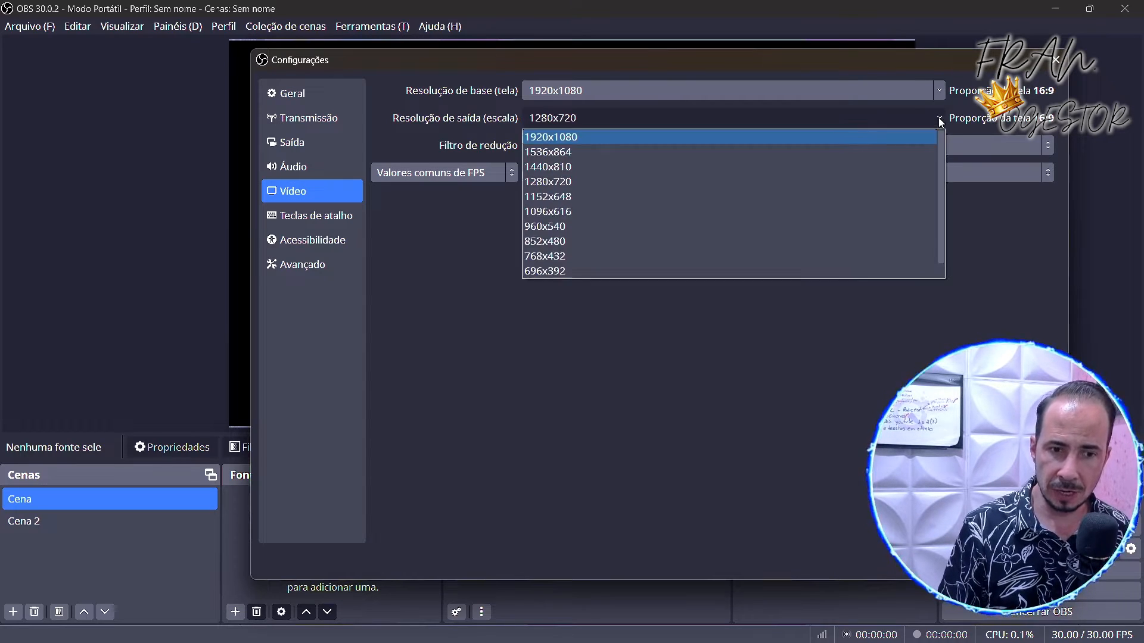
pyautogui.click(576, 139)
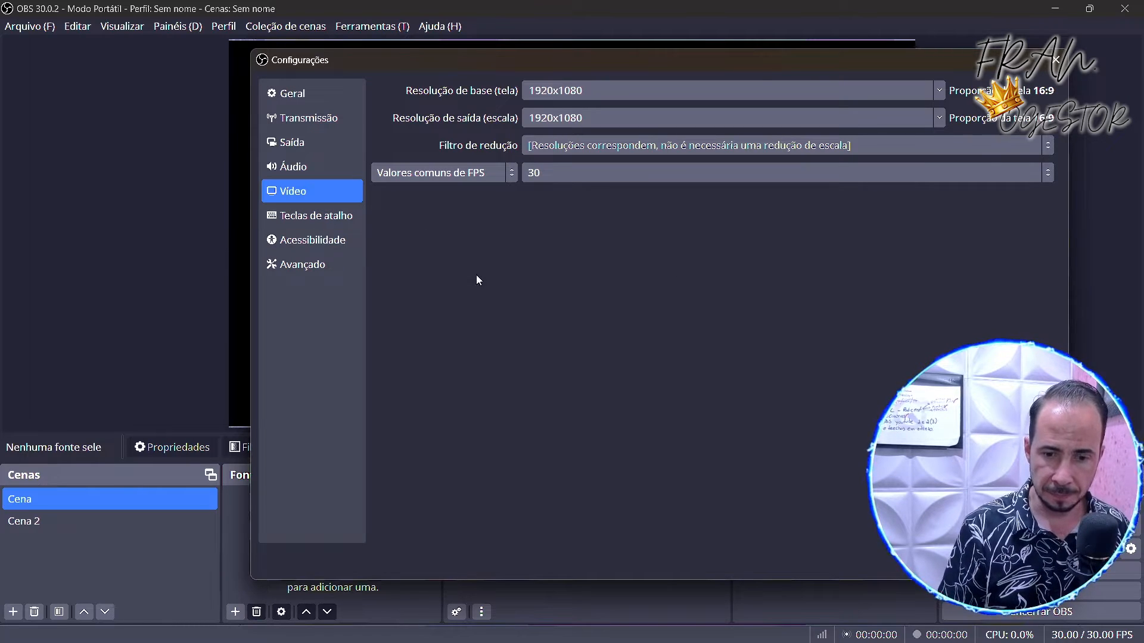
# - Examine the hotkey, accessibility and advanced settings, including the renderer choices, keeping Direct3D 11
pyautogui.click(327, 220)
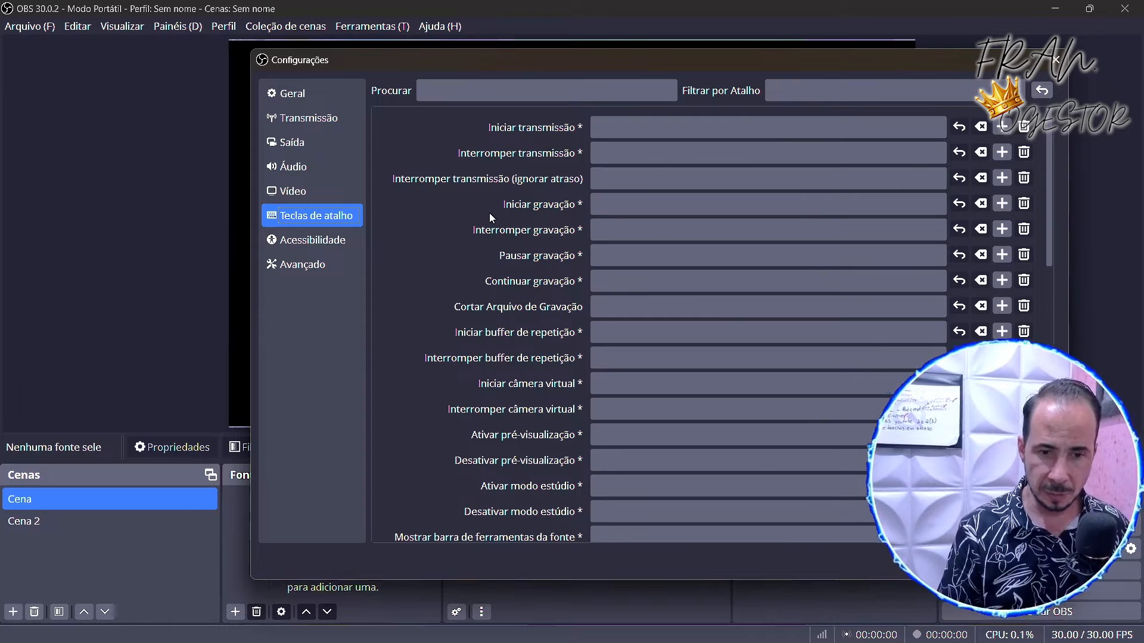
pyautogui.click(327, 237)
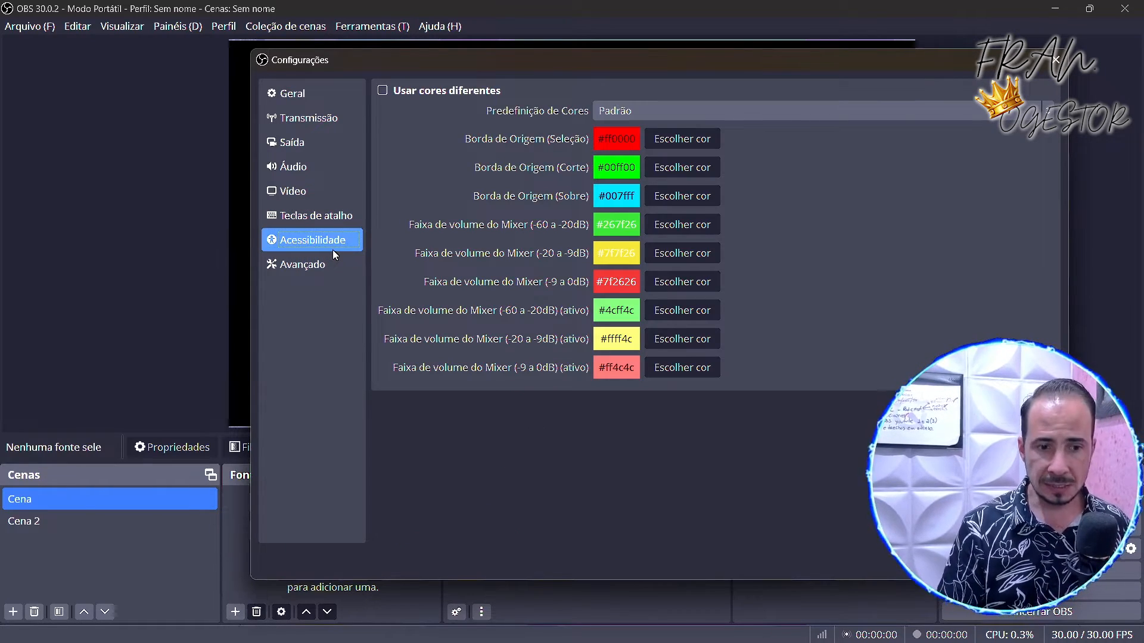
pyautogui.click(328, 263)
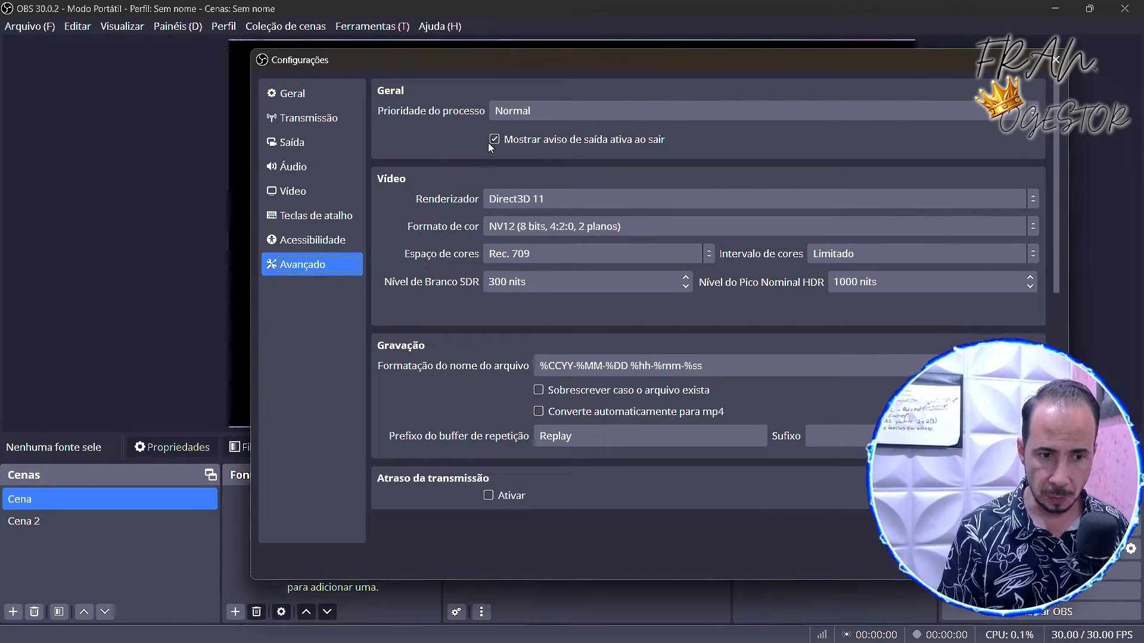
pyautogui.click(549, 200)
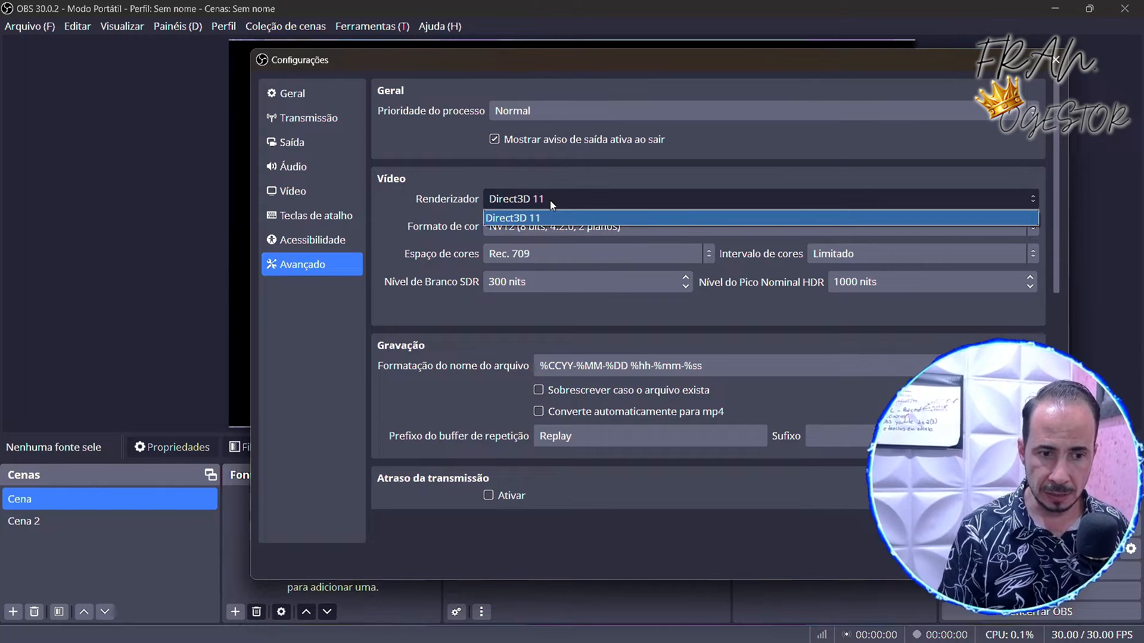
pyautogui.click(549, 200)
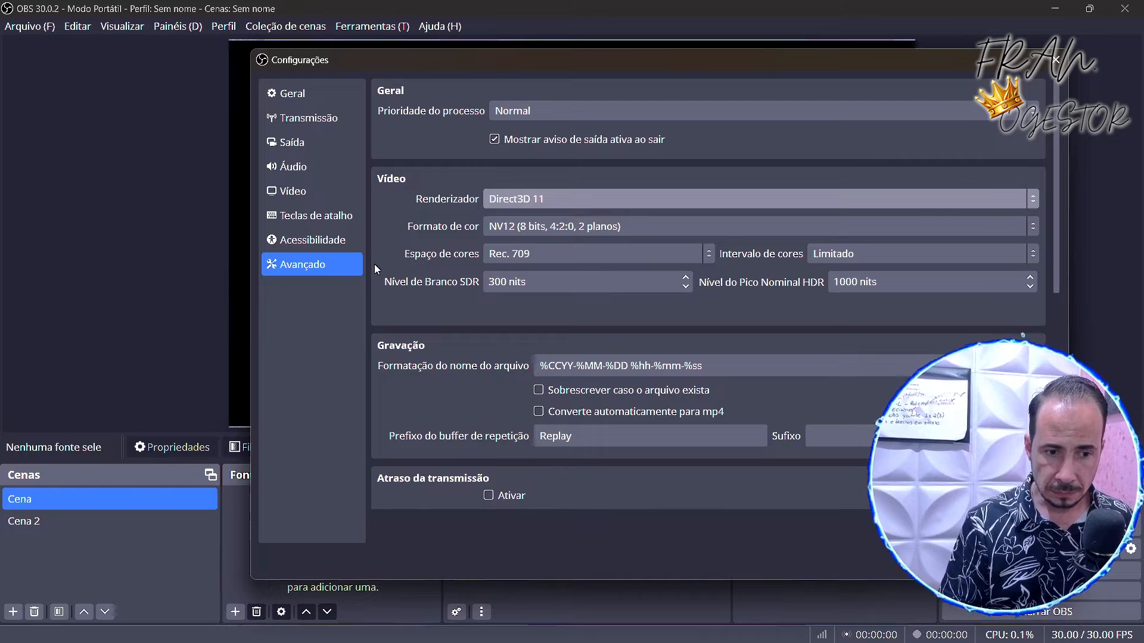
pyautogui.scroll(-5, 377, 269)
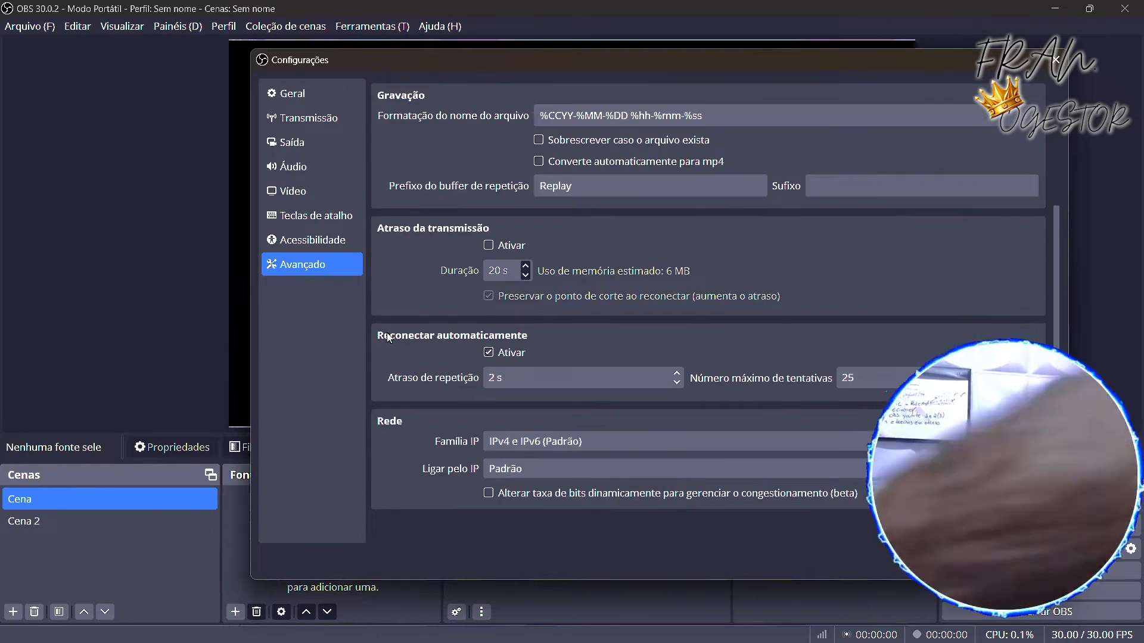
pyautogui.scroll(1, 389, 337)
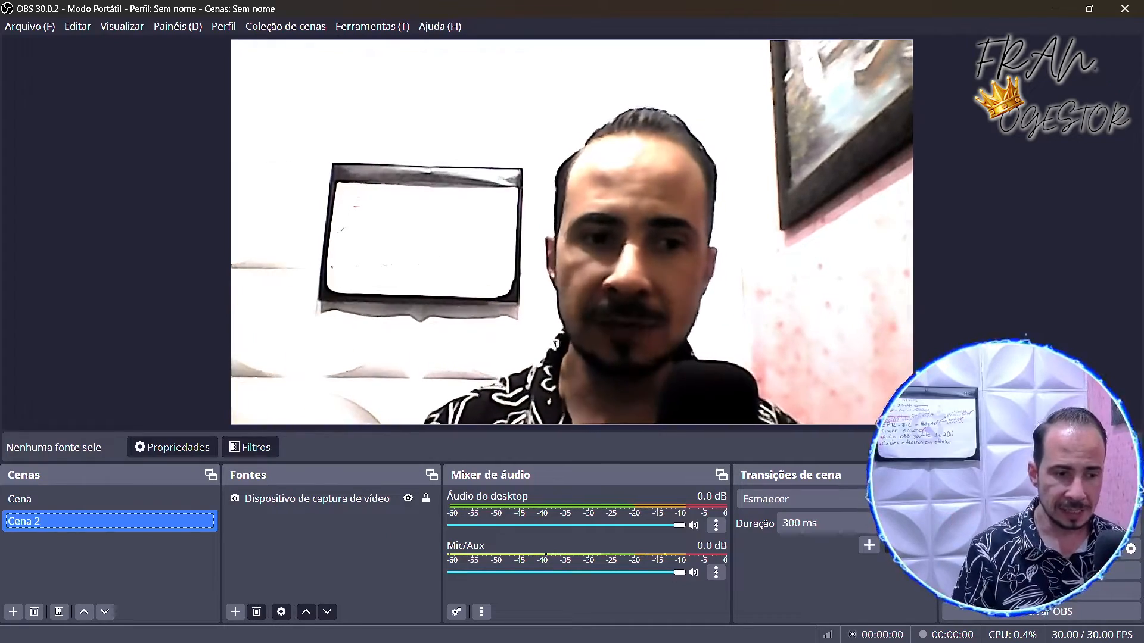
# - Switch between Cena and Cena 2, then enable studio mode and load Cena into the preview
pyautogui.click(144, 500)
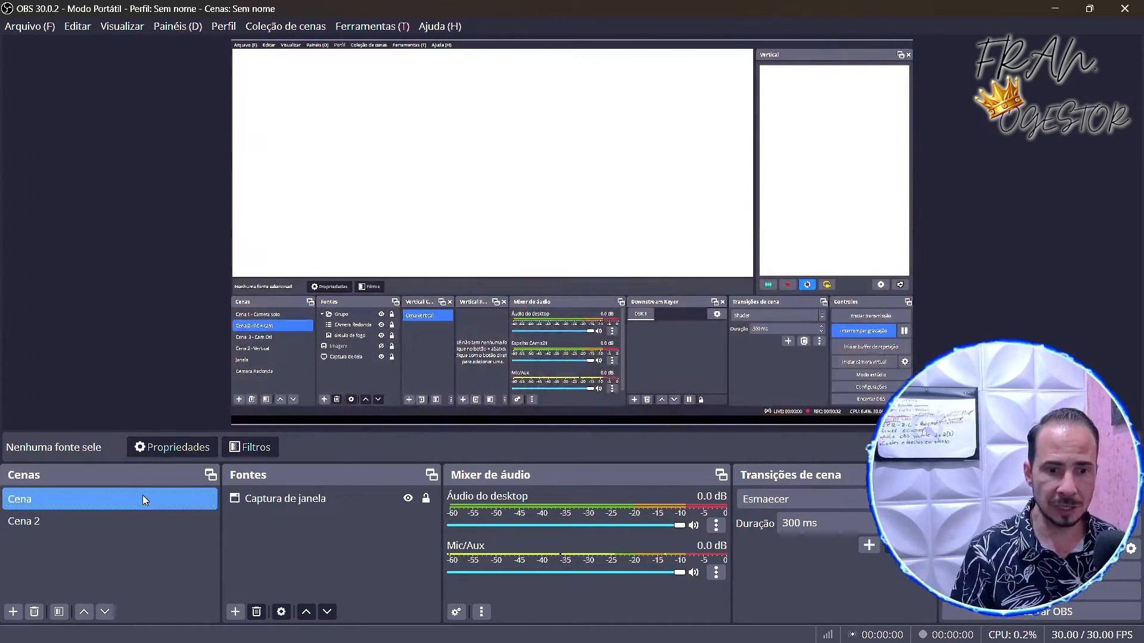
pyautogui.click(133, 522)
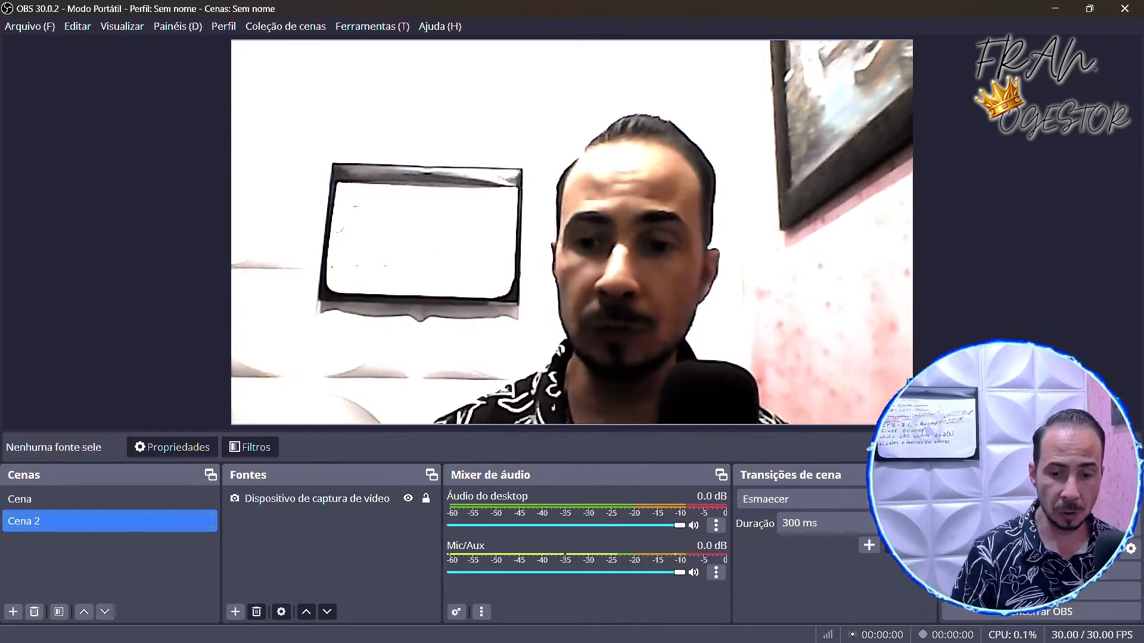
pyautogui.click(1043, 572)
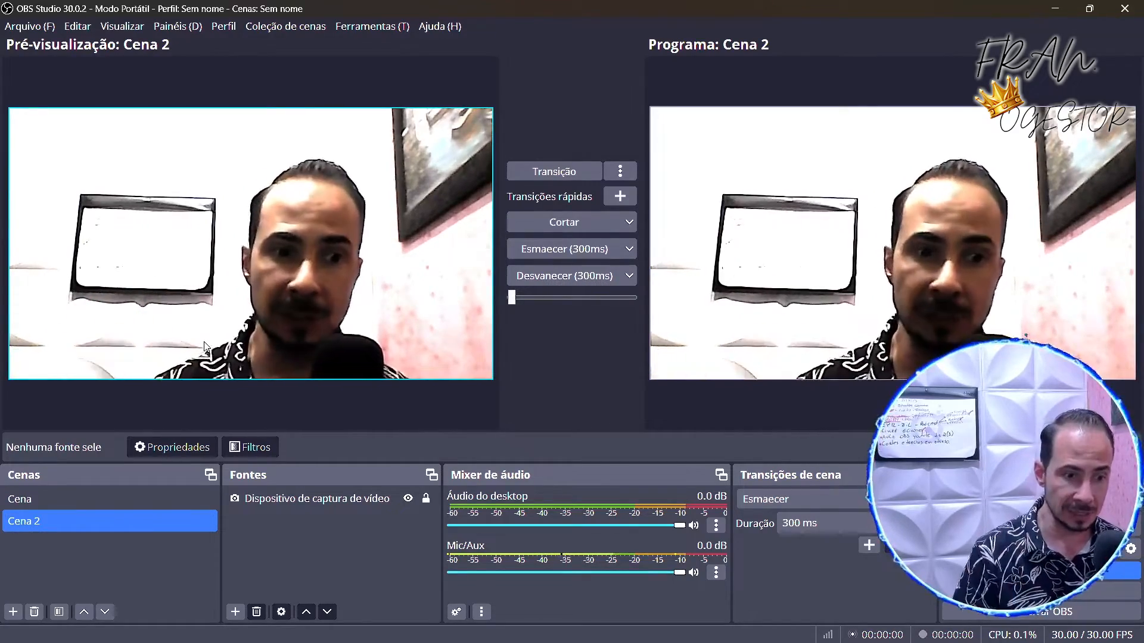
pyautogui.click(43, 503)
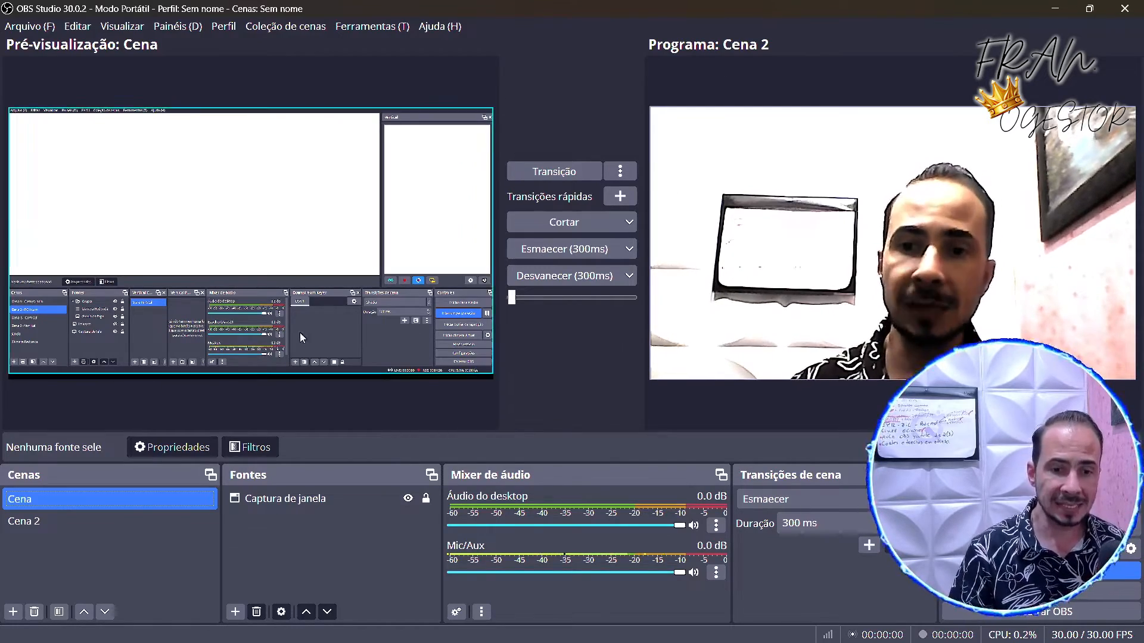
# - Add a scene named Cena 3 and cycle the studio-mode preview among Cena, Cena 3 and Cena 2
pyautogui.click(13, 615)
pyautogui.click(535, 352)
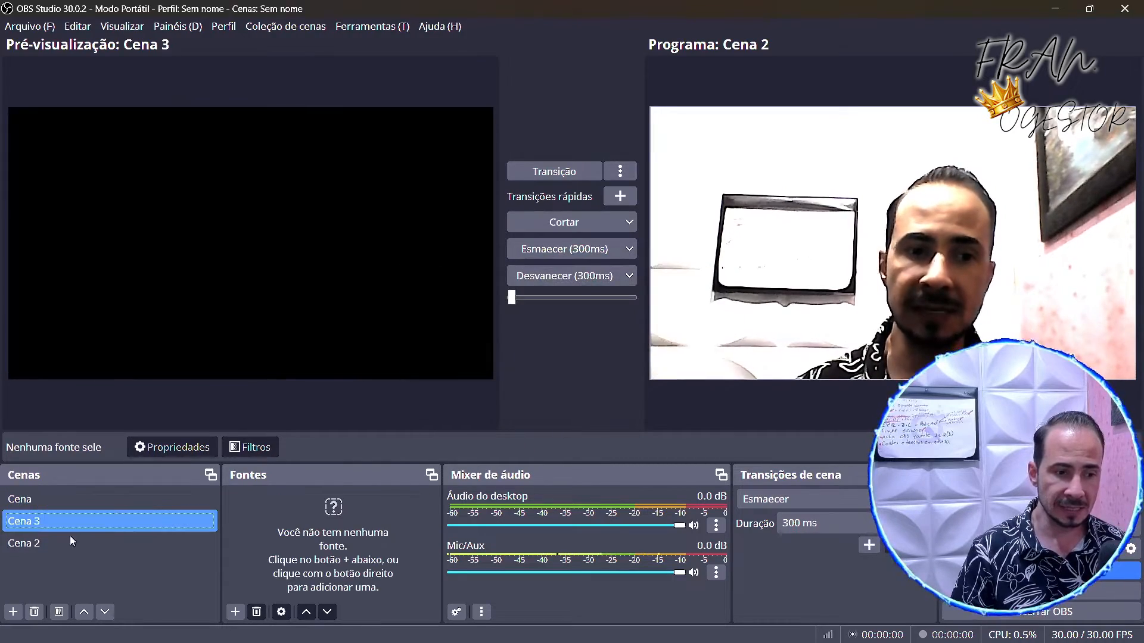
pyautogui.click(46, 545)
pyautogui.click(41, 527)
pyautogui.click(40, 506)
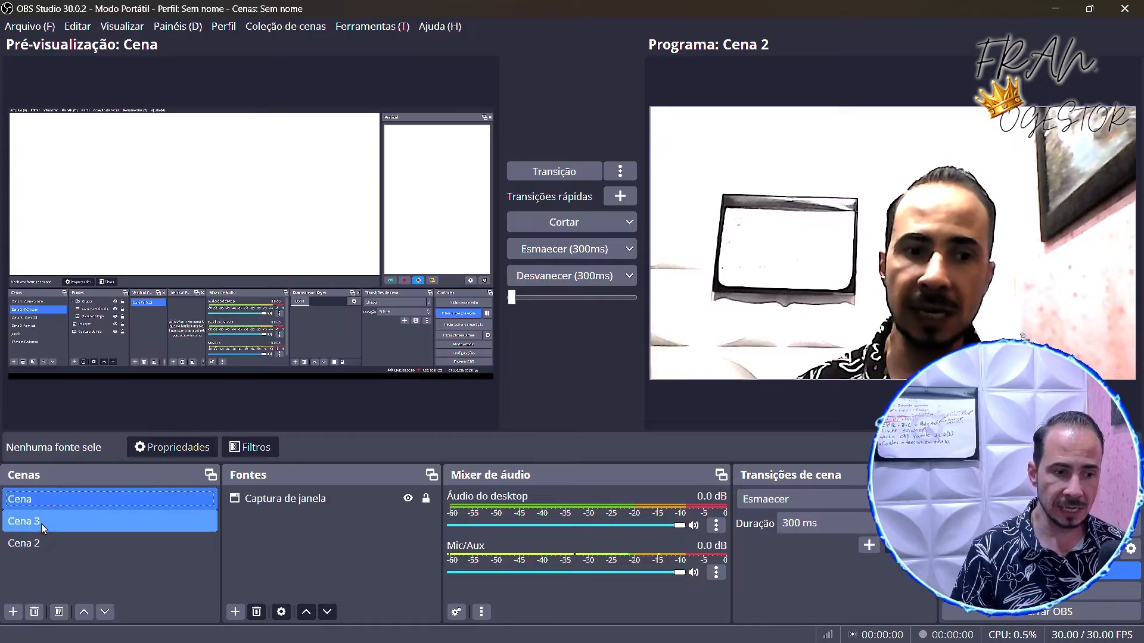
pyautogui.click(41, 523)
pyautogui.click(40, 543)
pyautogui.click(44, 523)
pyautogui.click(37, 543)
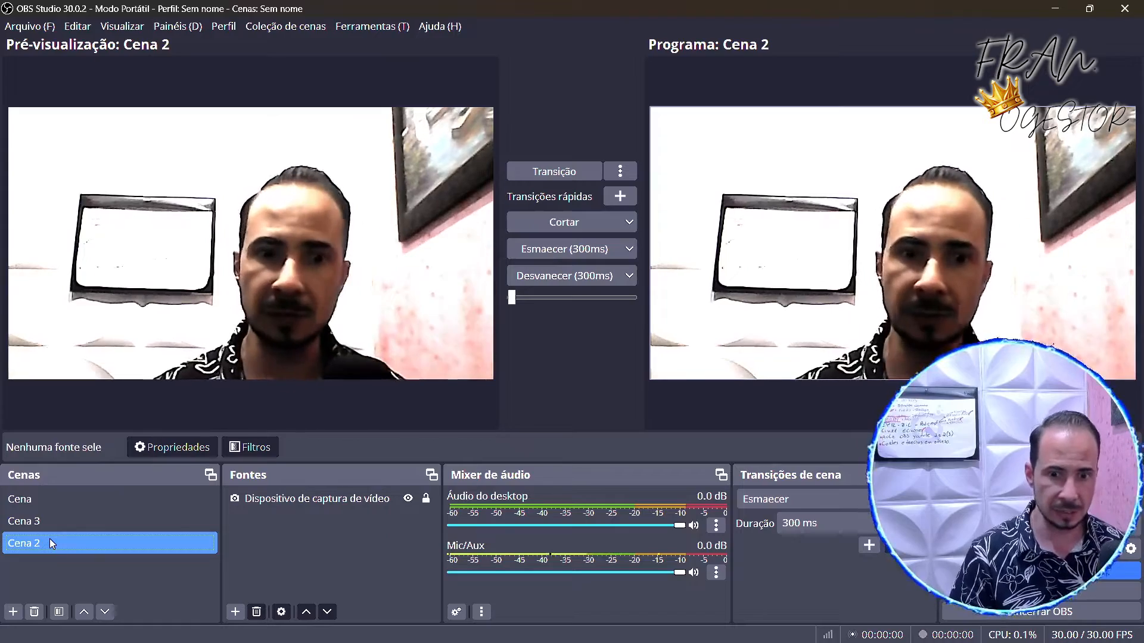
pyautogui.keyDown('ctrl'); pyautogui.click(51, 526); pyautogui.keyUp('ctrl')
pyautogui.click(50, 520)
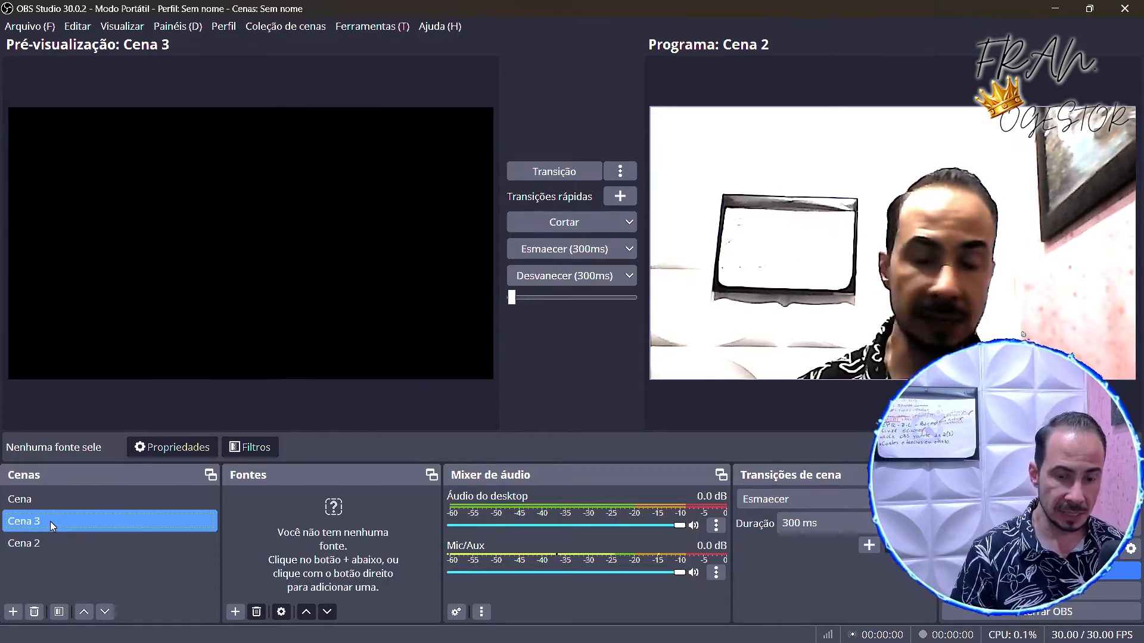
pyautogui.click(47, 506)
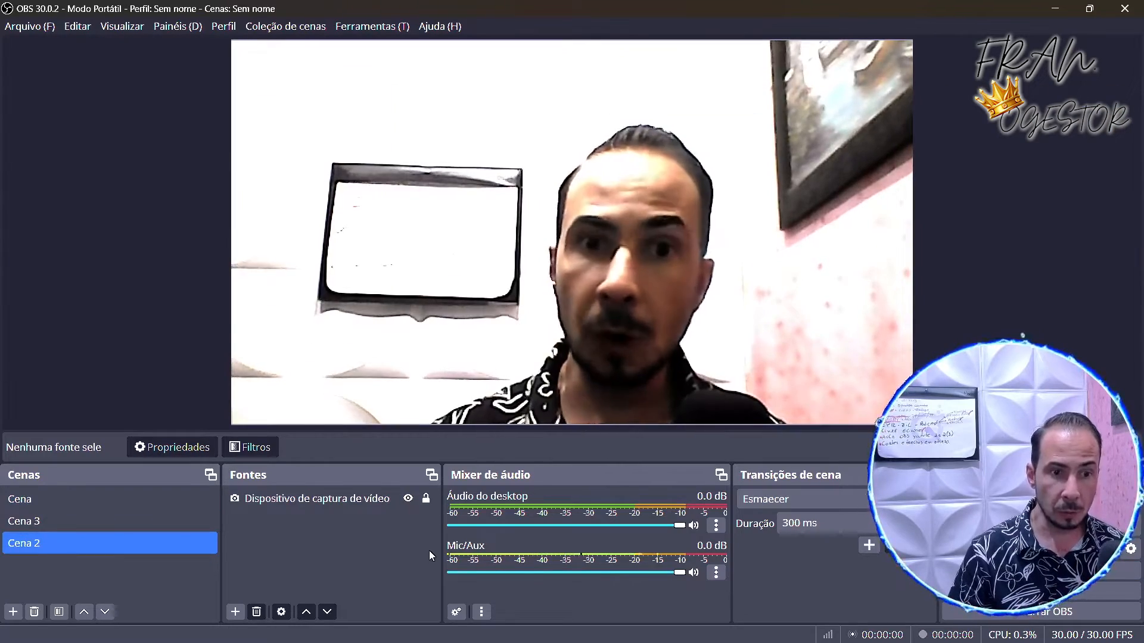
# - Outside studio mode, switch the output directly among Cena 3, Cena and Cena 2, ending on Cena 2
pyautogui.click(53, 521)
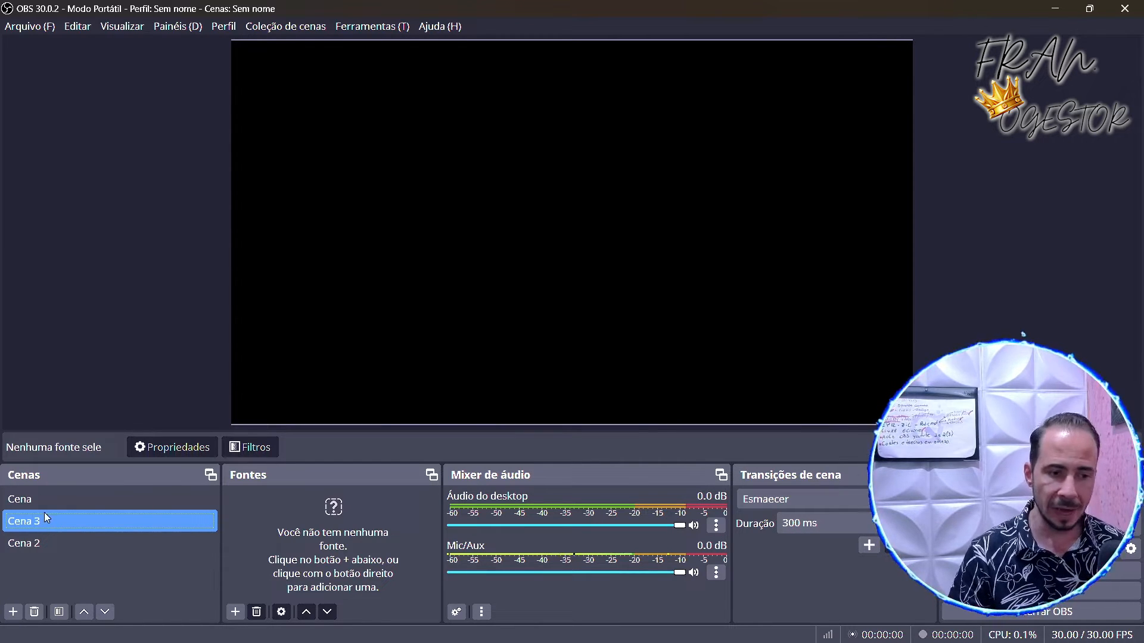
pyautogui.keyDown('ctrl'); pyautogui.click(39, 499); pyautogui.keyUp('ctrl')
pyautogui.click(39, 499)
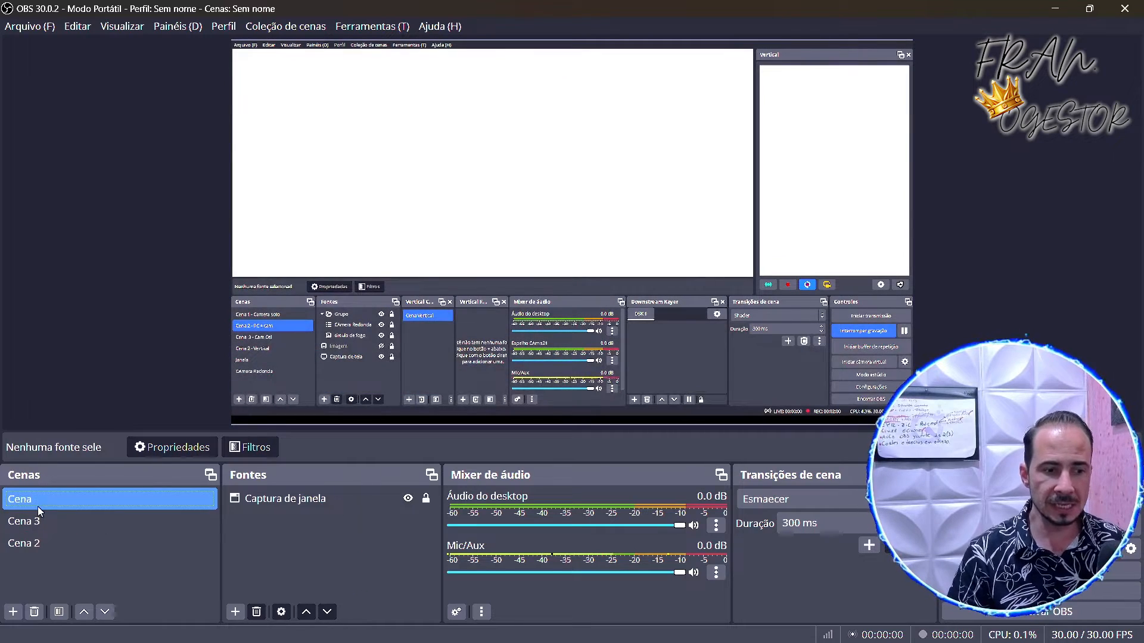
pyautogui.click(37, 521)
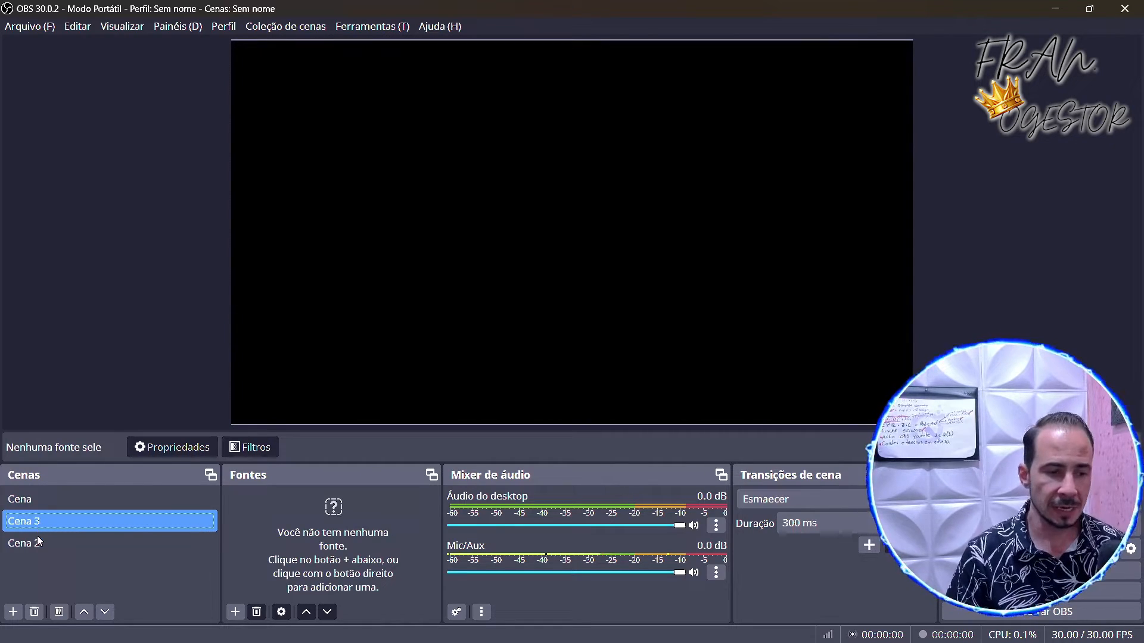
pyautogui.keyDown('ctrl'); pyautogui.click(37, 542); pyautogui.keyUp('ctrl')
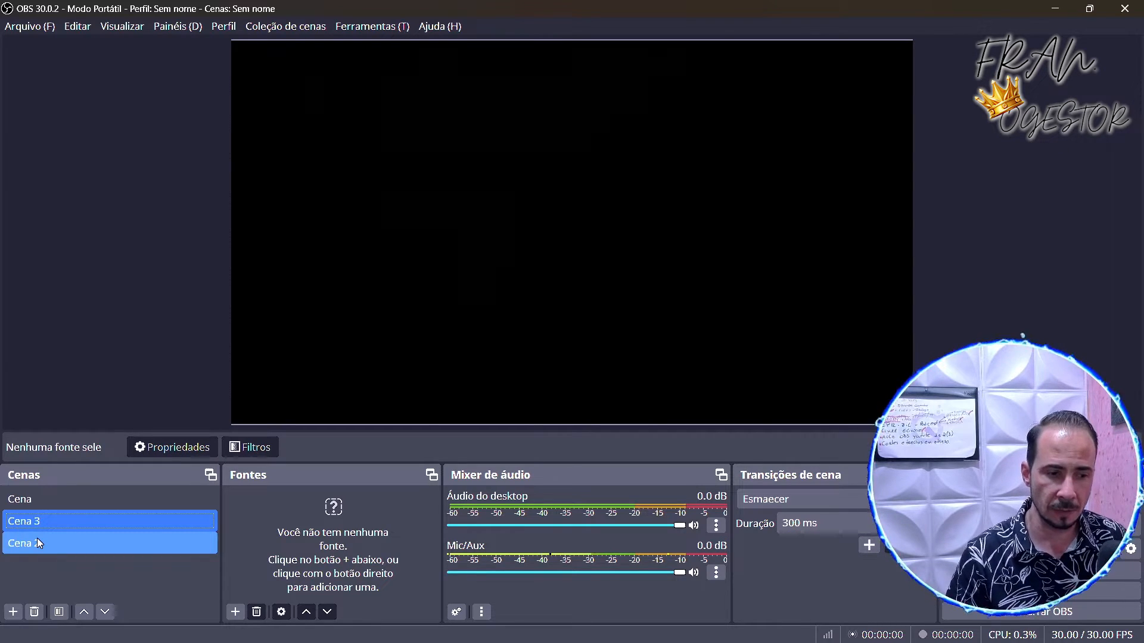
pyautogui.click(37, 538)
# - Enable studio mode and send Cena from the preview to the program output, trying the manual slider and the standard transition
pyautogui.click(1041, 571)
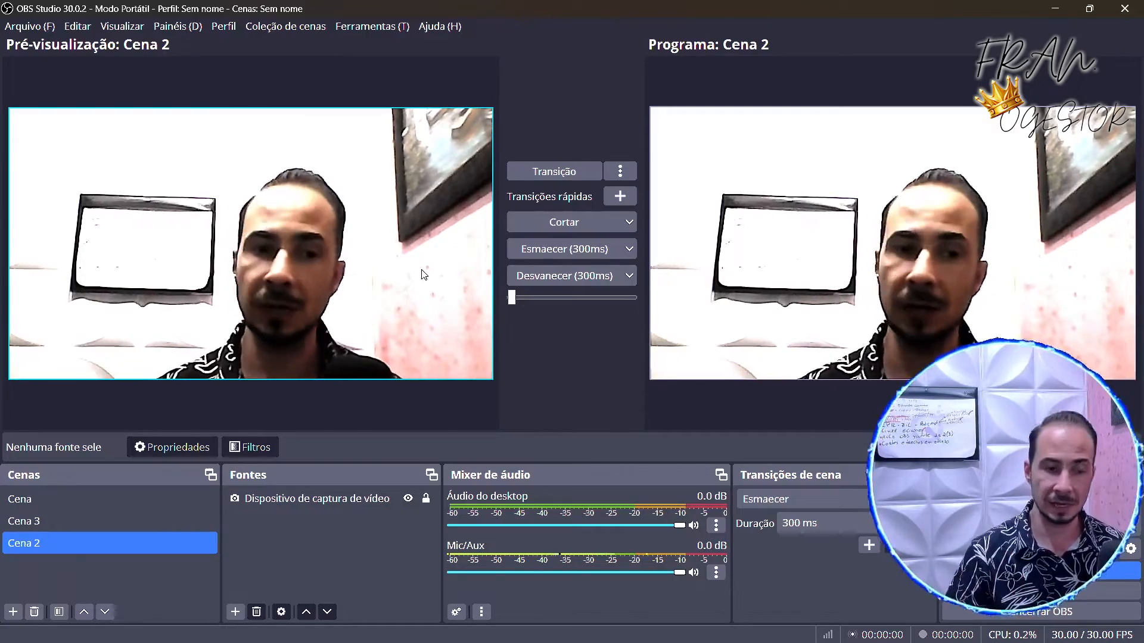
pyautogui.click(31, 502)
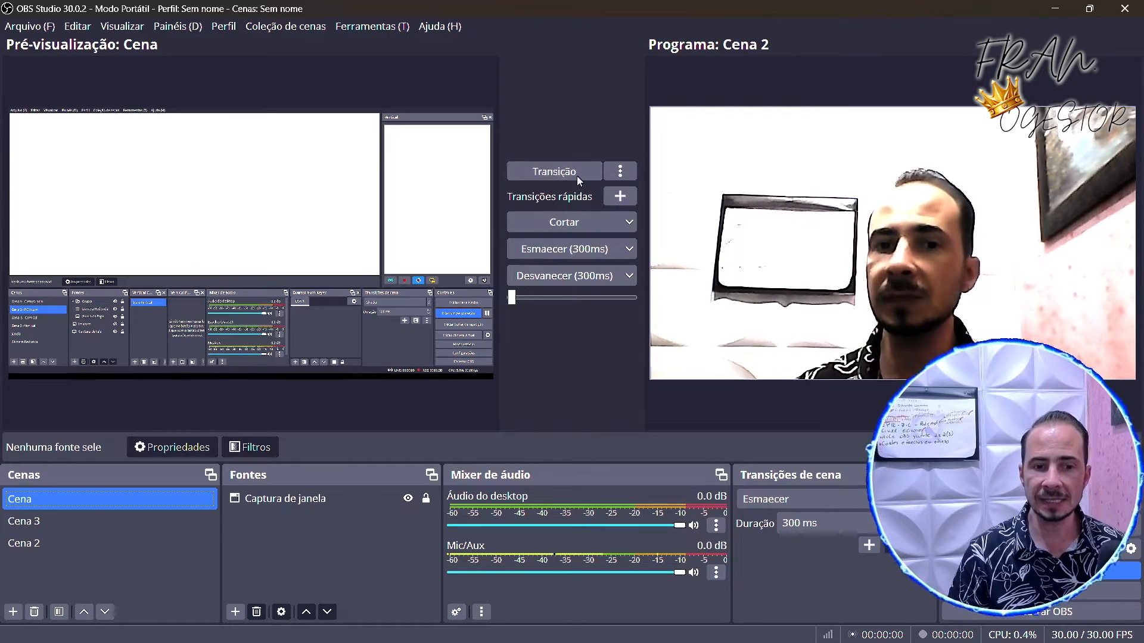
pyautogui.moveTo(514, 298); pyautogui.dragTo(624, 313)
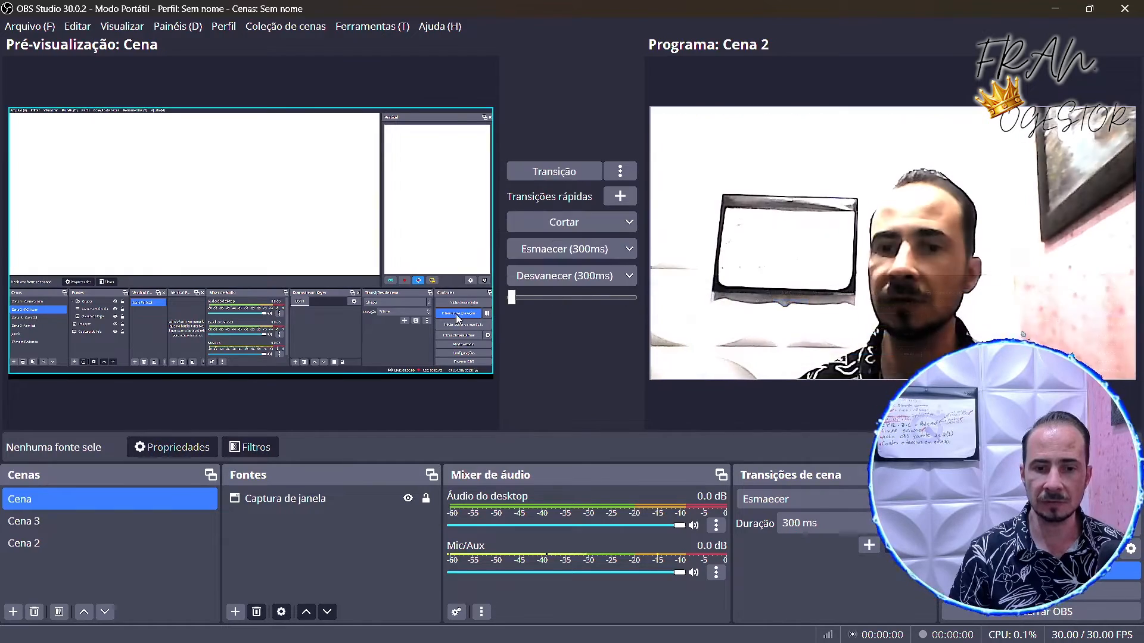
pyautogui.click(544, 172)
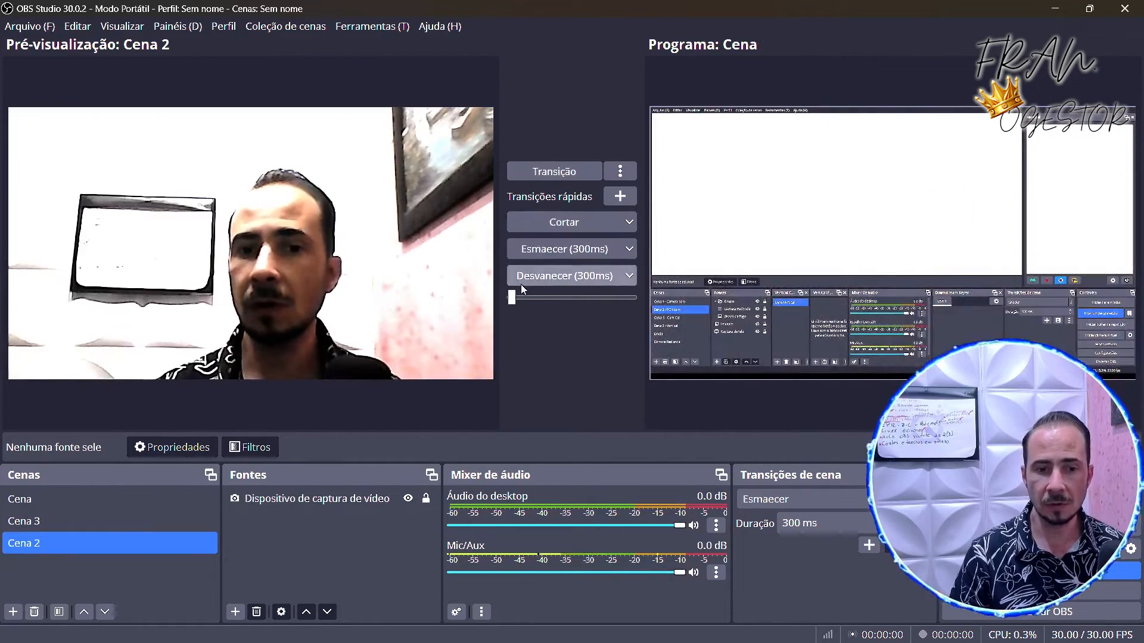
# - Swap the preview and program scenes using the Esmaecer (300ms) and Desvanecer (300ms) quick transitions
pyautogui.moveTo(513, 298)
pyautogui.mouseDown()
pyautogui.moveTo(621, 302)
pyautogui.moveTo(514, 300)
pyautogui.mouseUp()
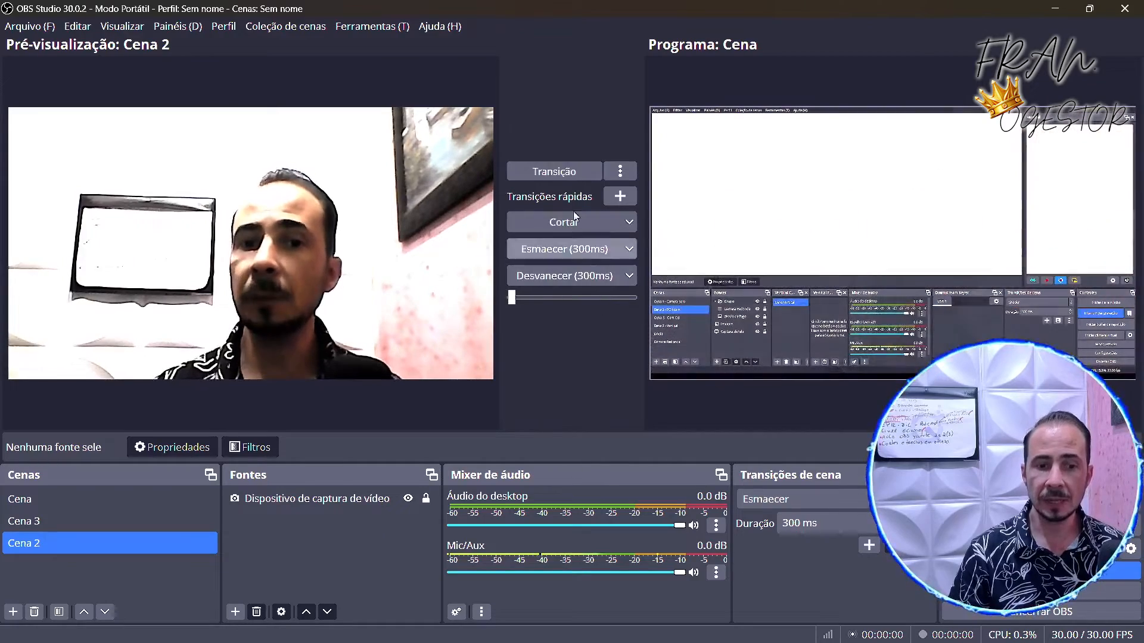
pyautogui.click(563, 255)
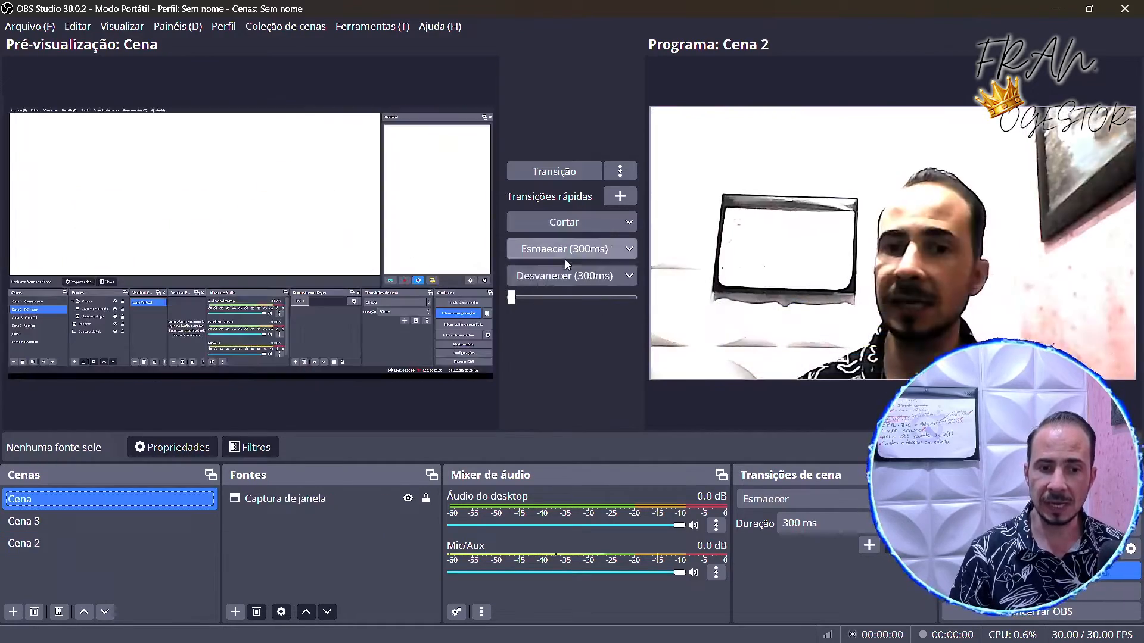
pyautogui.click(566, 276)
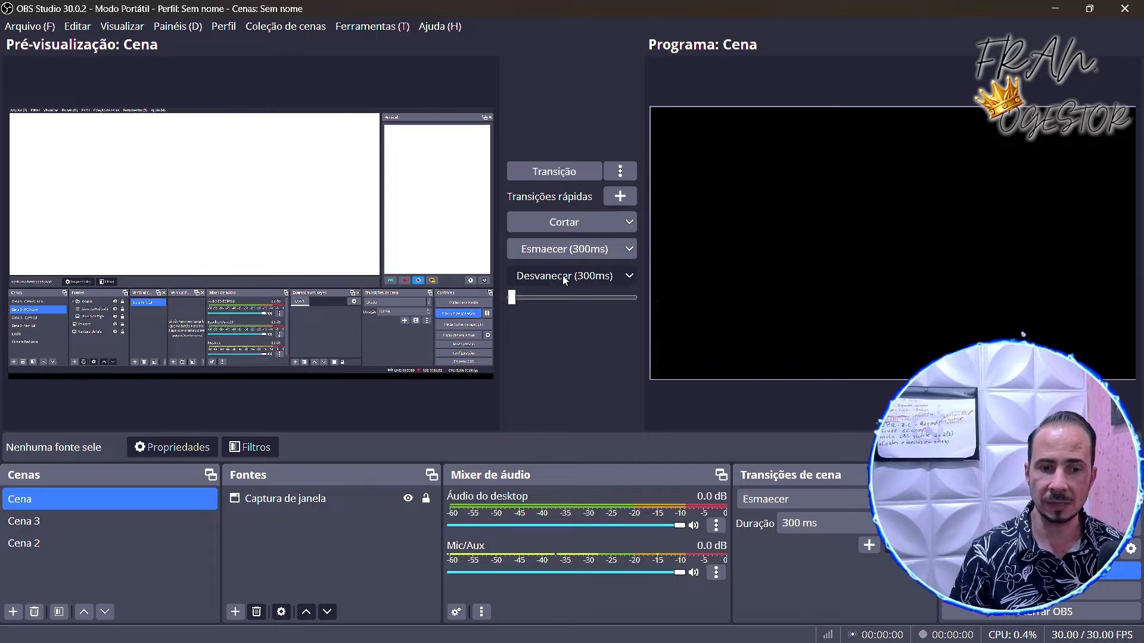
# - Preview Cena 3, then load Cena 2 into the preview and transition it to the program output
pyautogui.click(61, 521)
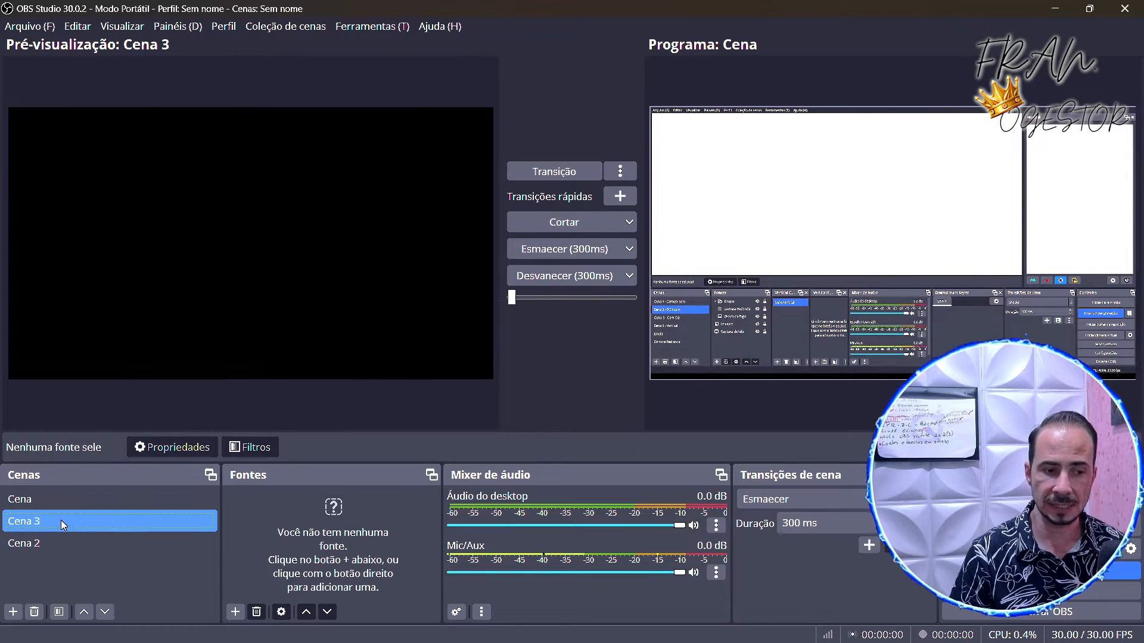
pyautogui.click(58, 543)
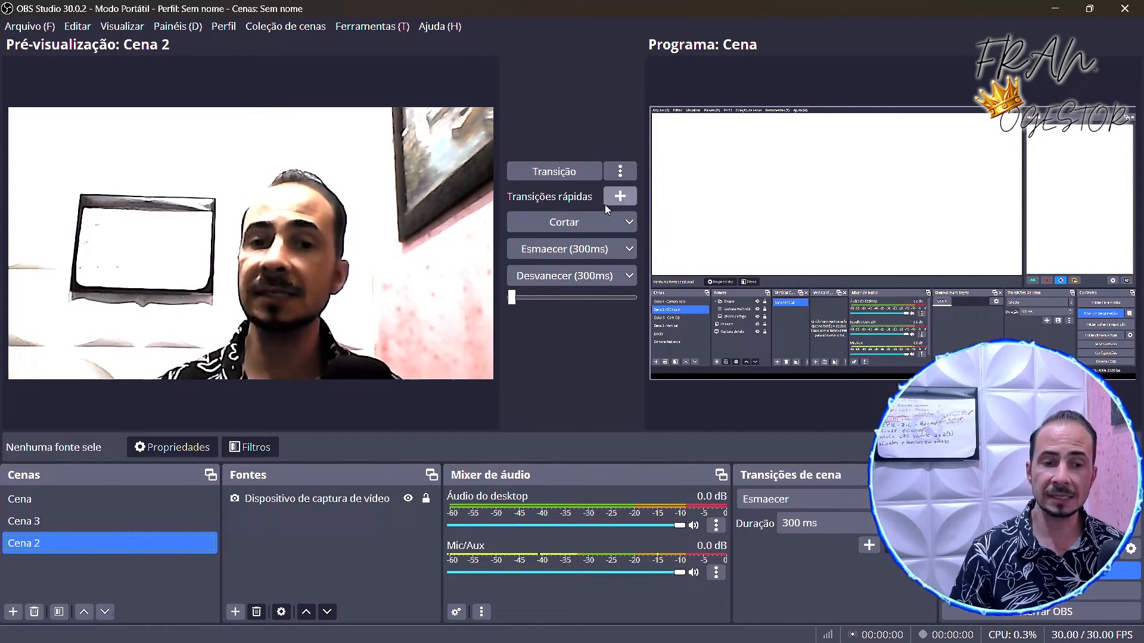
pyautogui.click(563, 174)
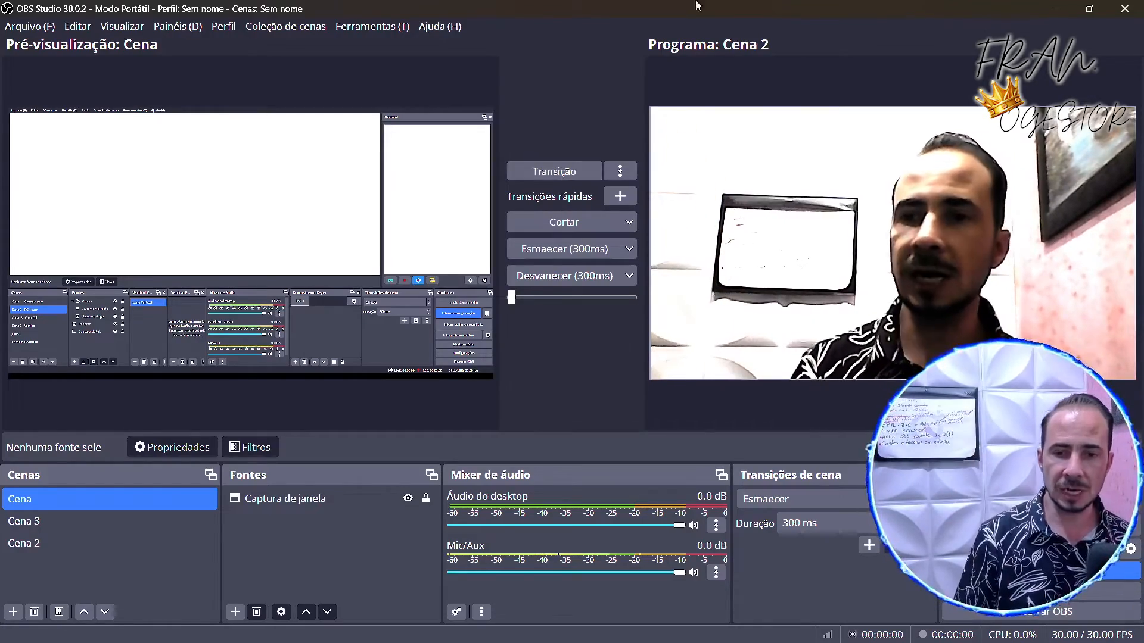
# - Minimize the OBS windows to bring up the Curso OBS recordings folder in File Explorer
pyautogui.click(1055, 9)
pyautogui.click(1055, 10)
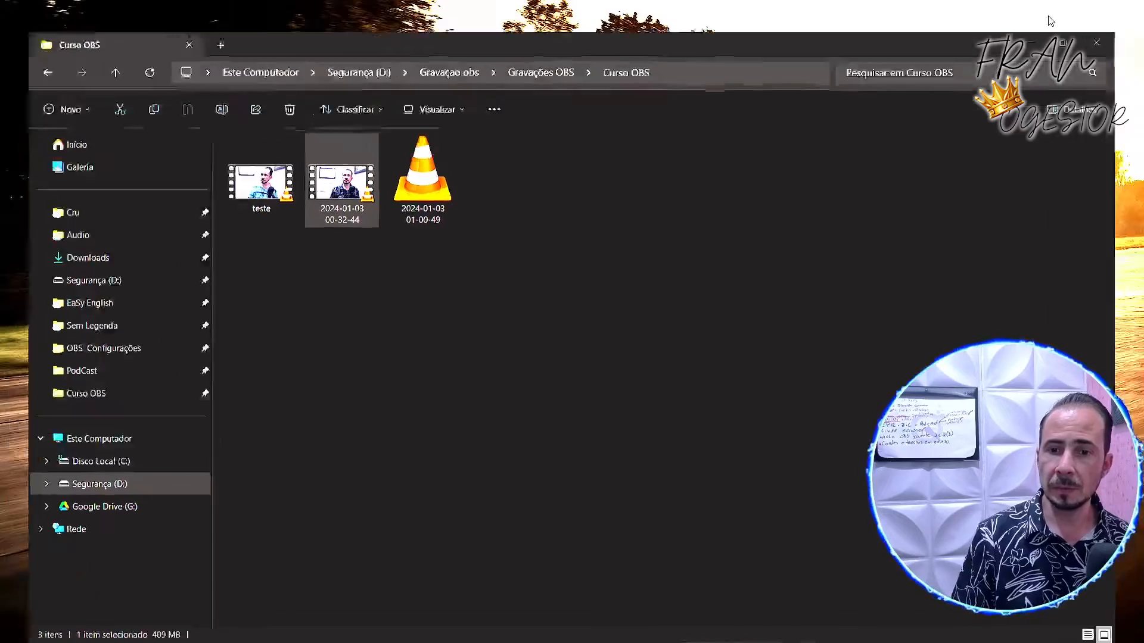